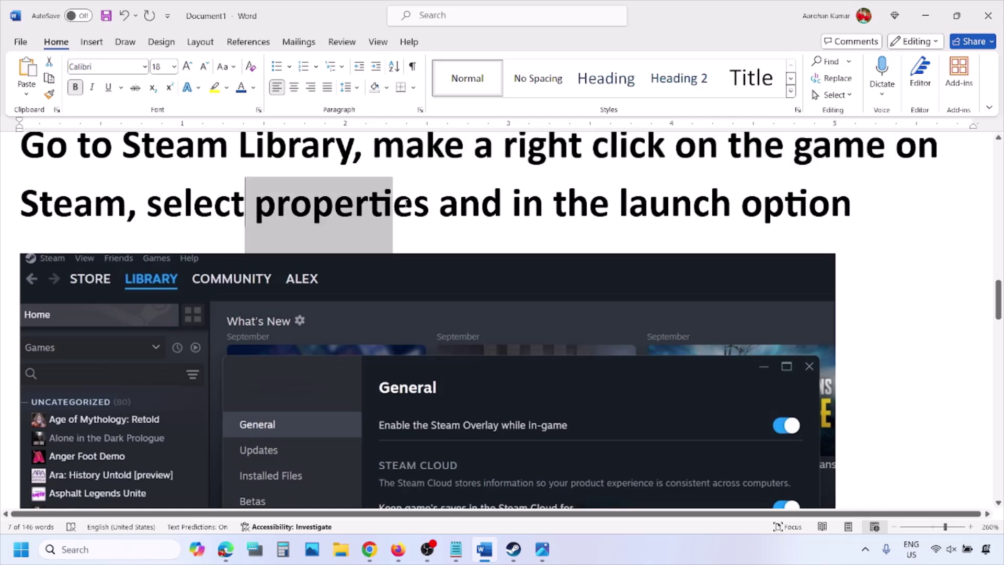
# - Review the document's pictures of the game's Steam launch options, covering the -dx11, -d3d11 and -dx12 entries
pyautogui.scroll(-5, 432, 210)
pyautogui.scroll(2, 433, 211)
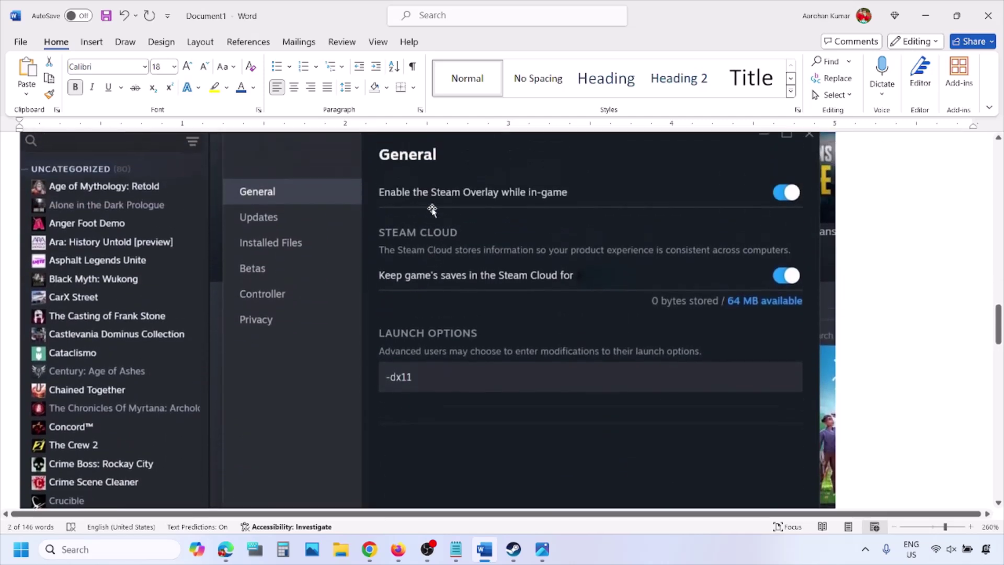
pyautogui.rightClick(433, 172)
pyautogui.click(393, 381)
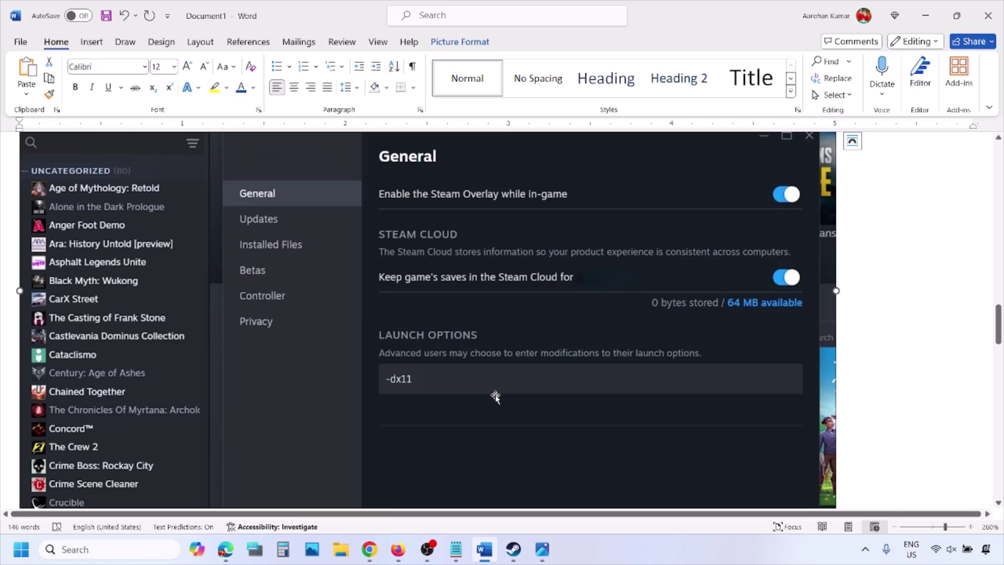
pyautogui.scroll(-5, 495, 395)
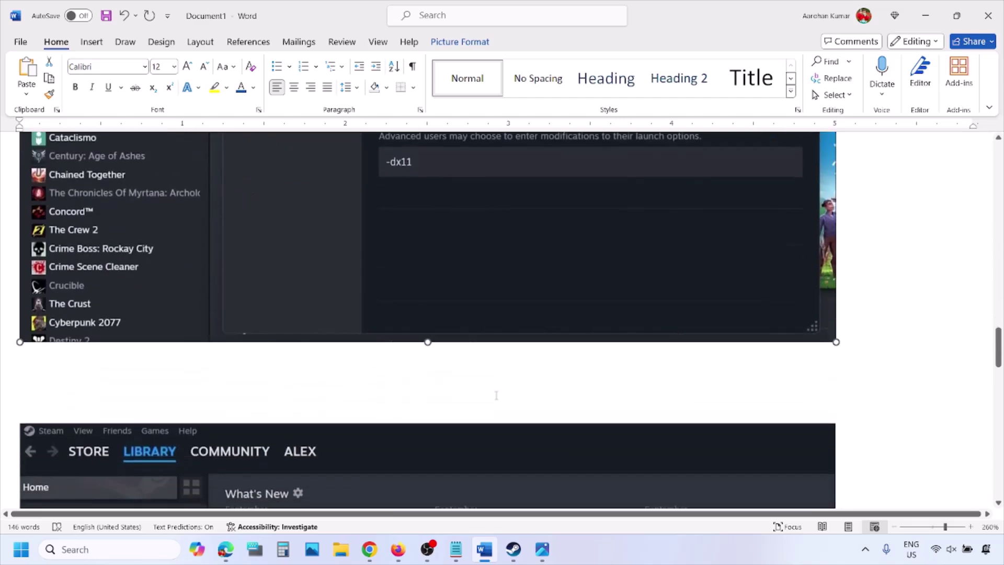
pyautogui.scroll(-4, 495, 395)
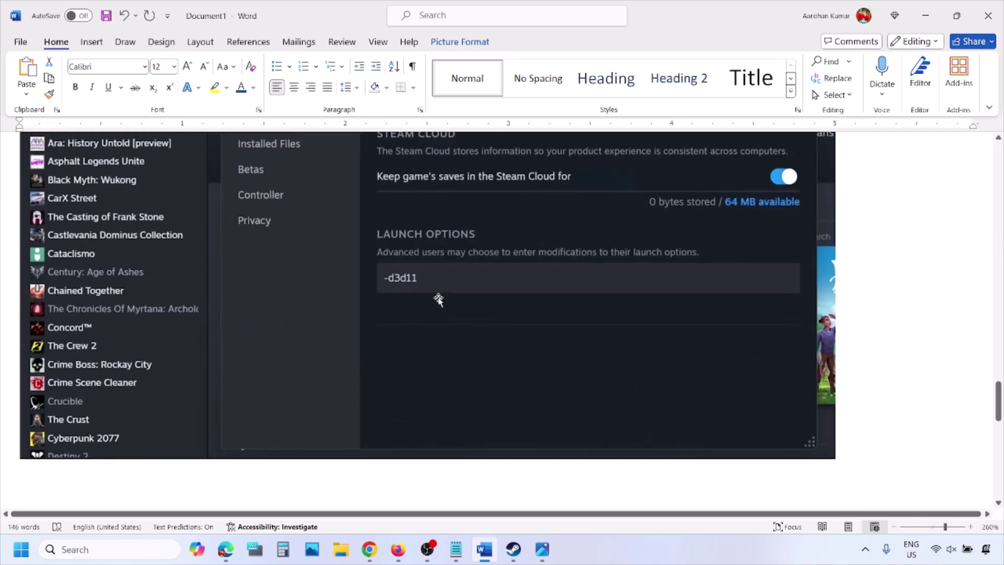
pyautogui.scroll(1, 437, 296)
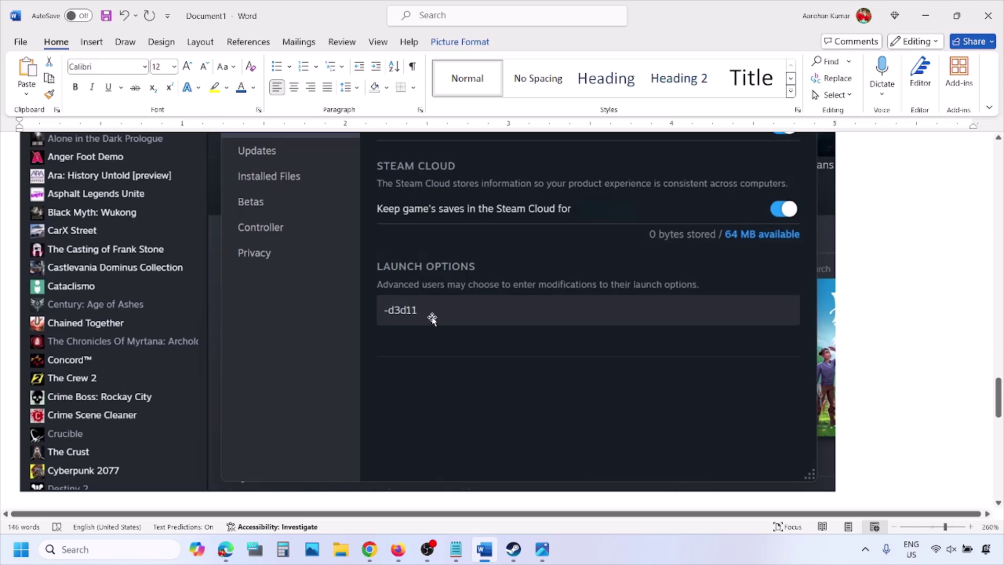
pyautogui.scroll(-8, 450, 320)
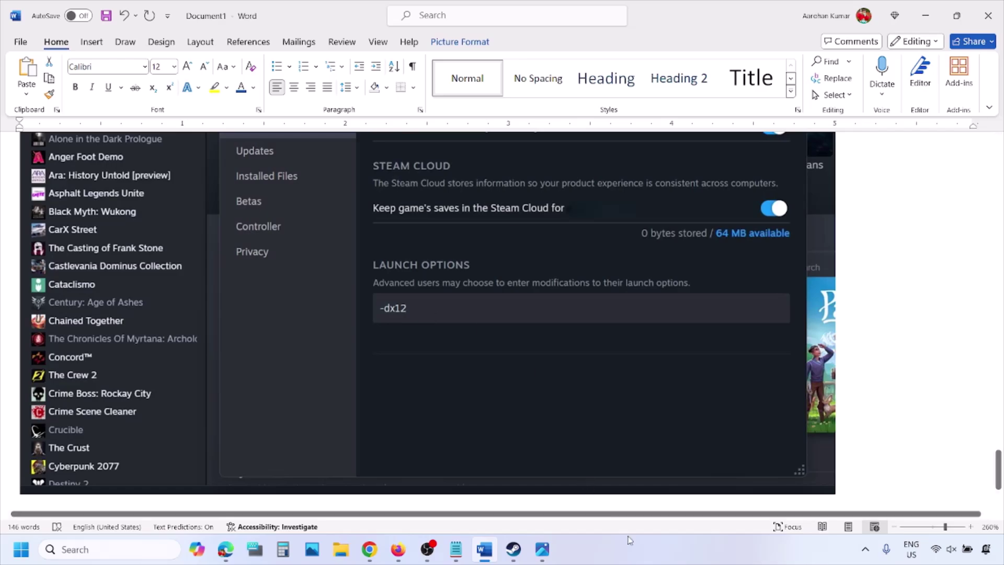
# - Switch to the Steam library and display the Windows power options that include Restart
pyautogui.click(636, 555)
pyautogui.hotkey('alt', 'Tab')
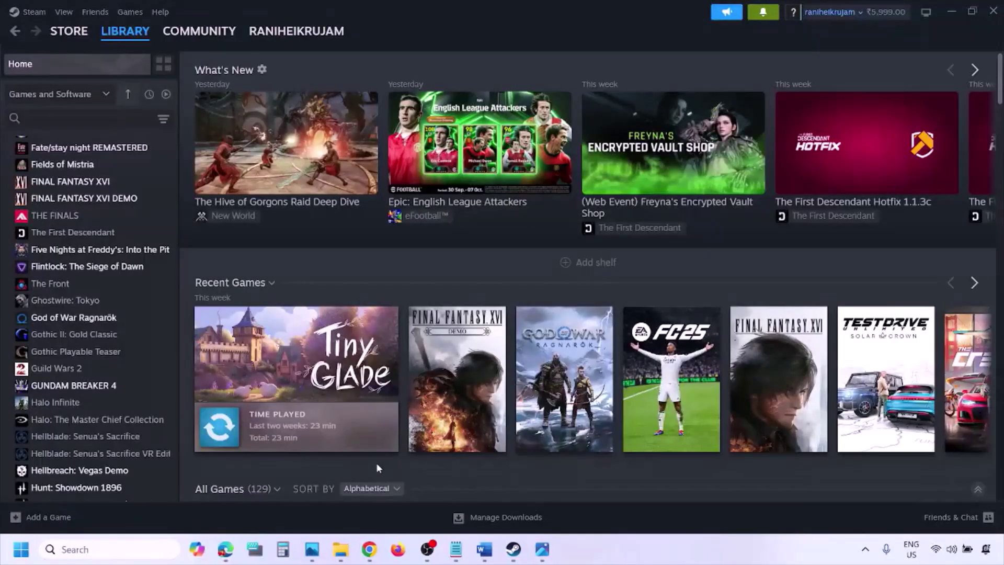
pyautogui.click(25, 557)
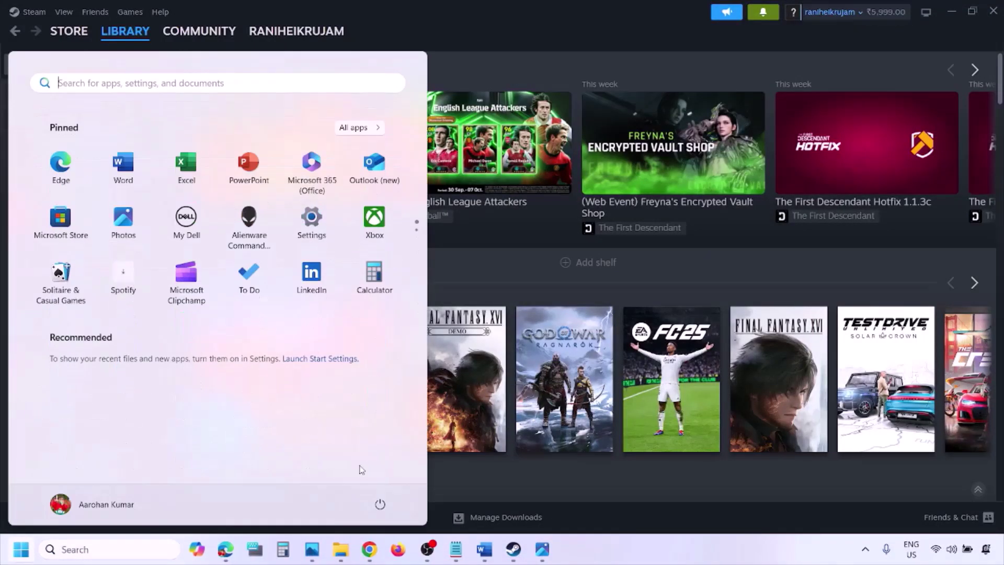
pyautogui.click(380, 504)
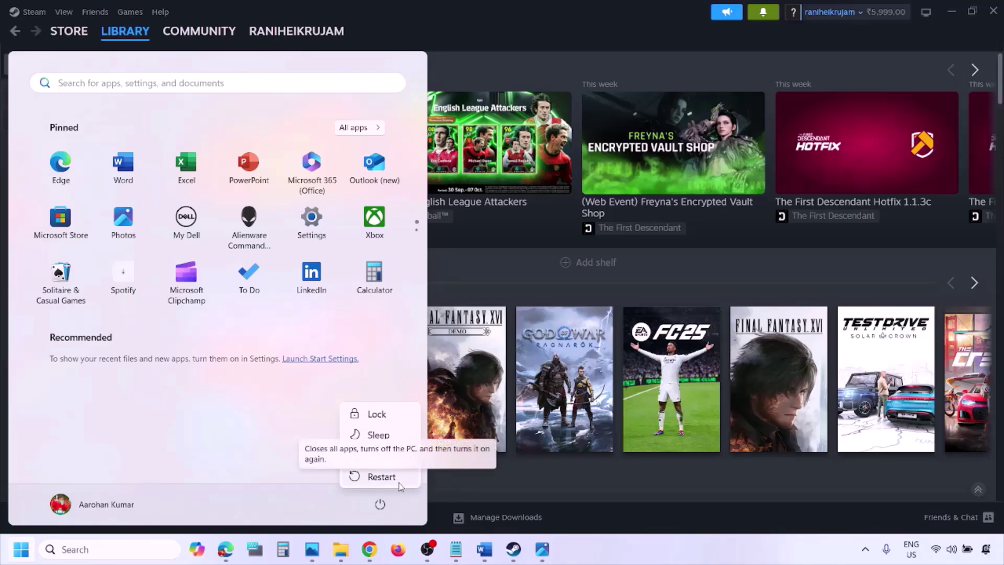
# - Switch to the Word document and highlight the Step 2 instruction about running the game as an administrator
pyautogui.click(487, 557)
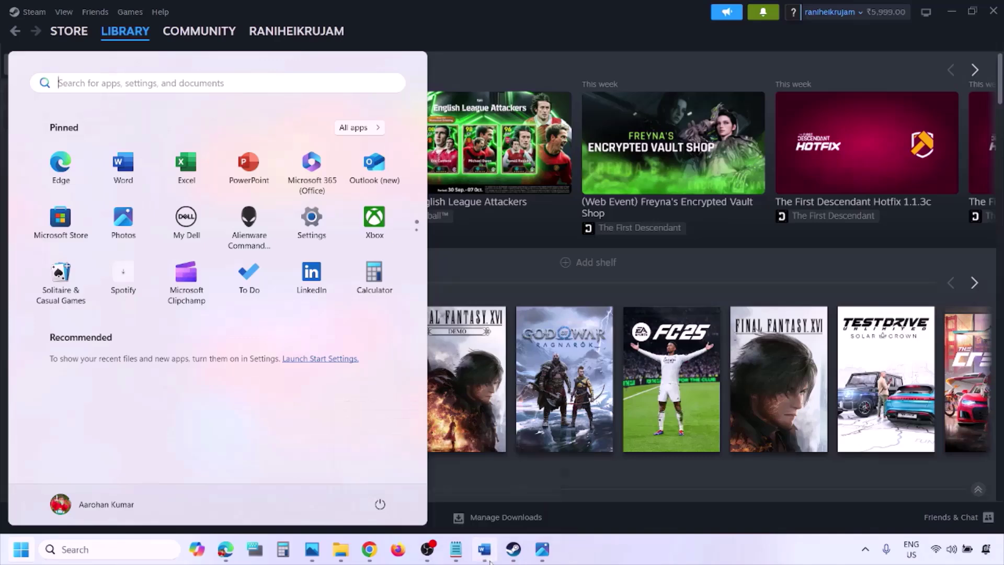
pyautogui.click(486, 557)
pyautogui.moveTo(173, 379); pyautogui.dragTo(283, 427)
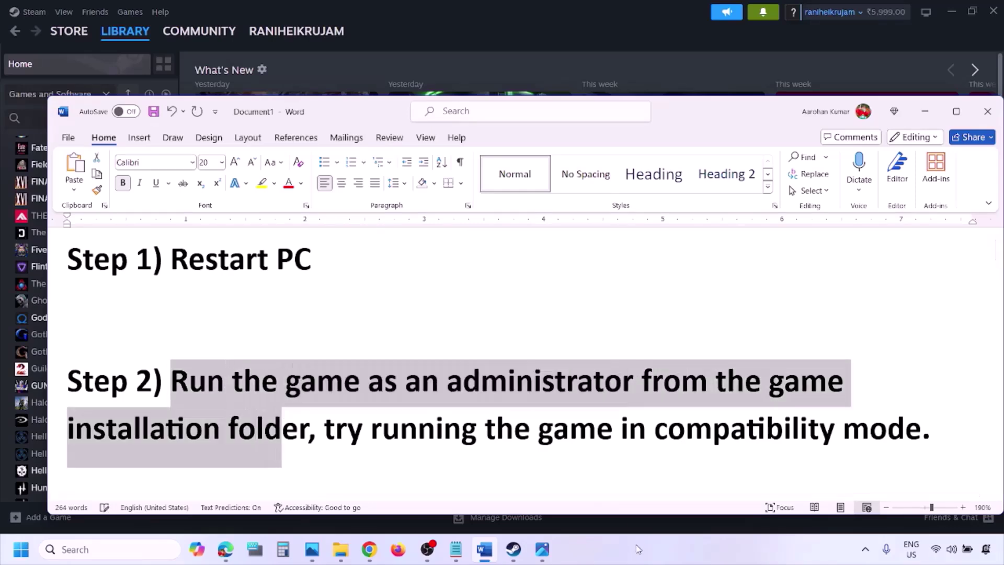
pyautogui.click(284, 413)
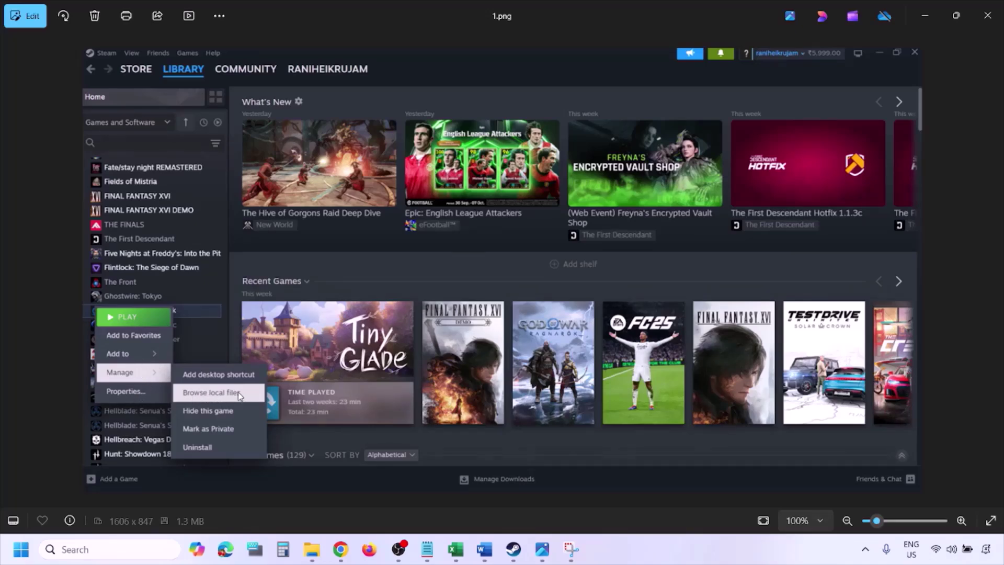
# - Examine the Browse local files command in 1.png and the Properties command in 2.png up close
pyautogui.scroll(2, 238, 391)
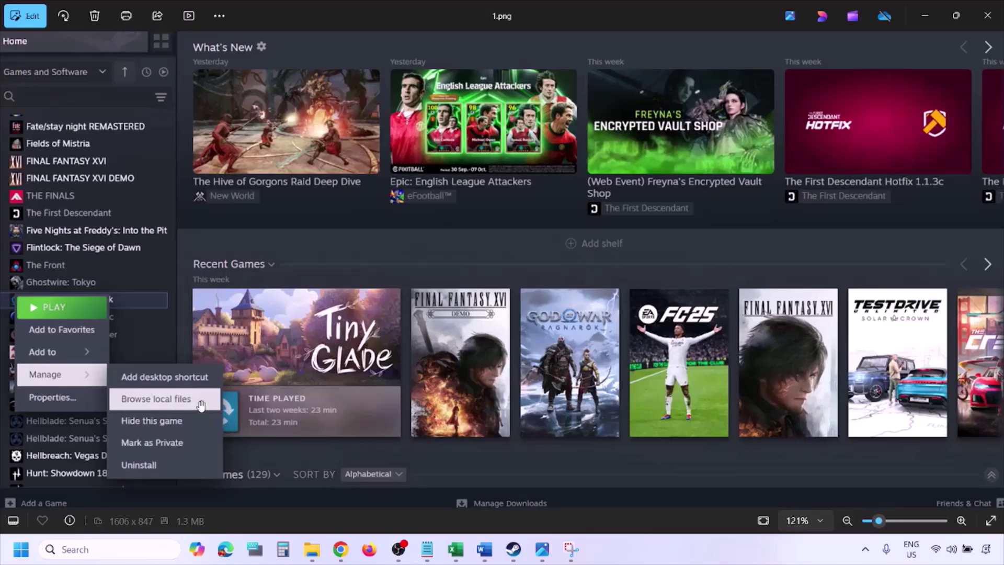
pyautogui.scroll(-2, 201, 405)
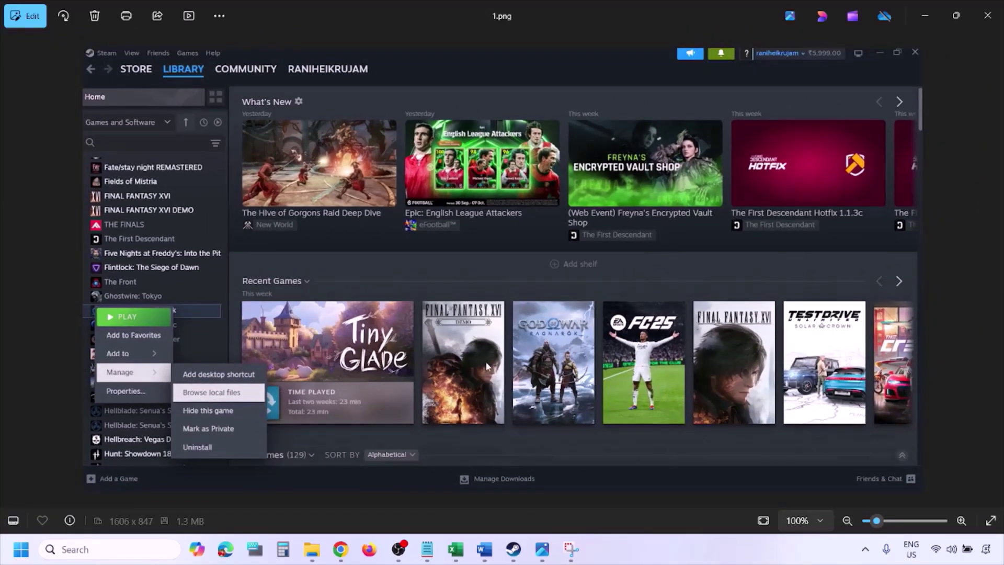
pyautogui.press('Right')
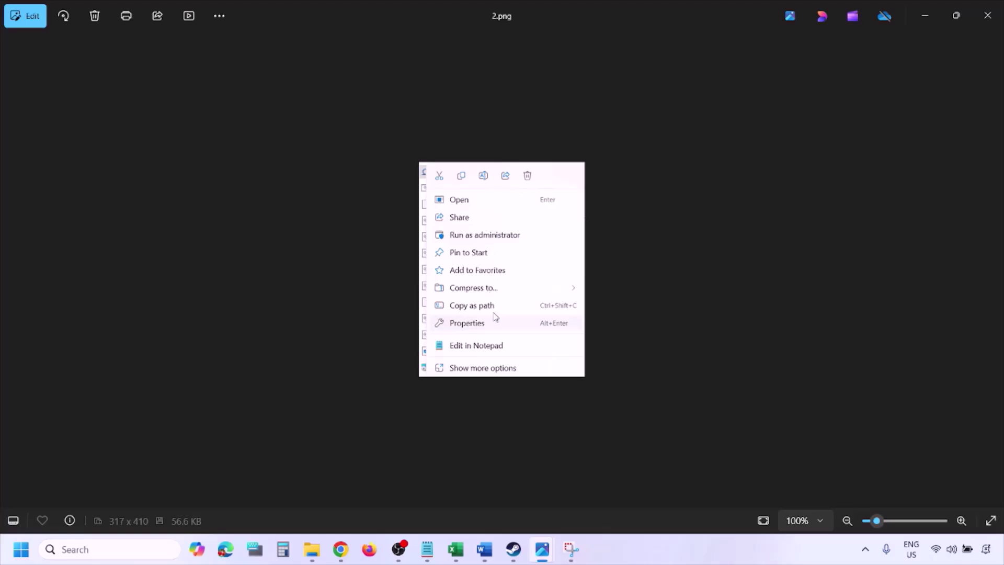
pyautogui.scroll(5, 495, 316)
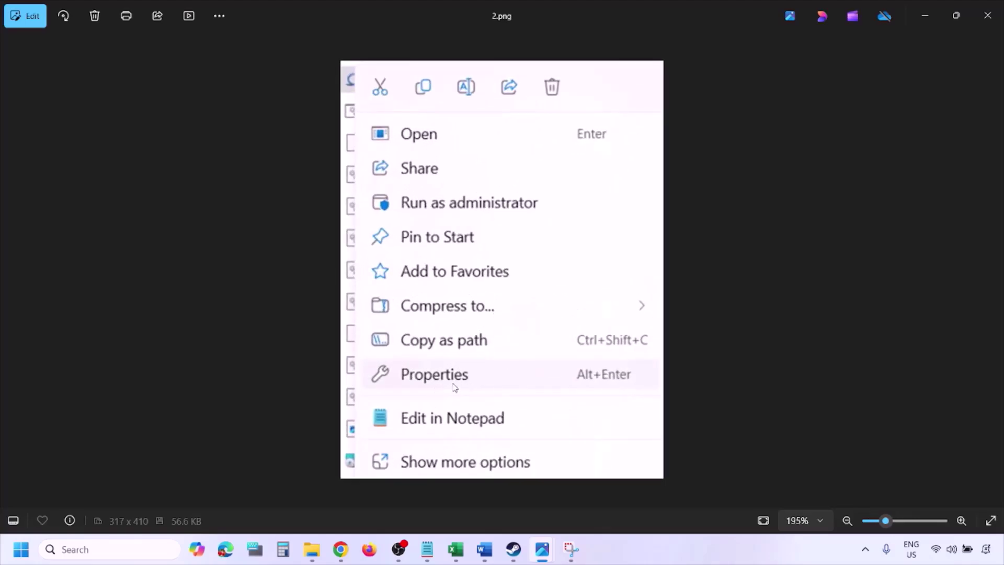
pyautogui.scroll(-5, 462, 385)
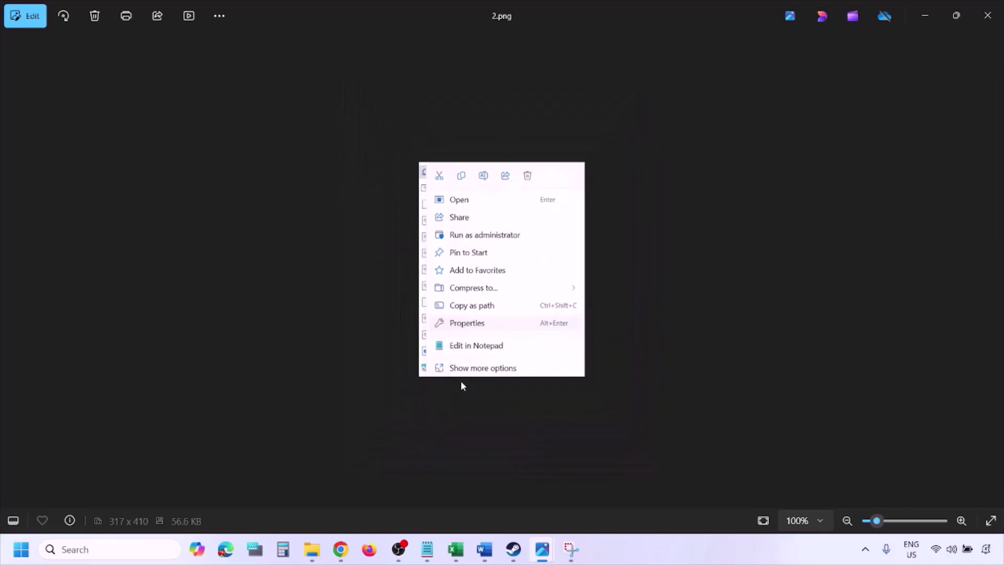
# - Show 3.png and examine the "Run this program as an administrator" compatibility setting up close
pyautogui.press('Right')
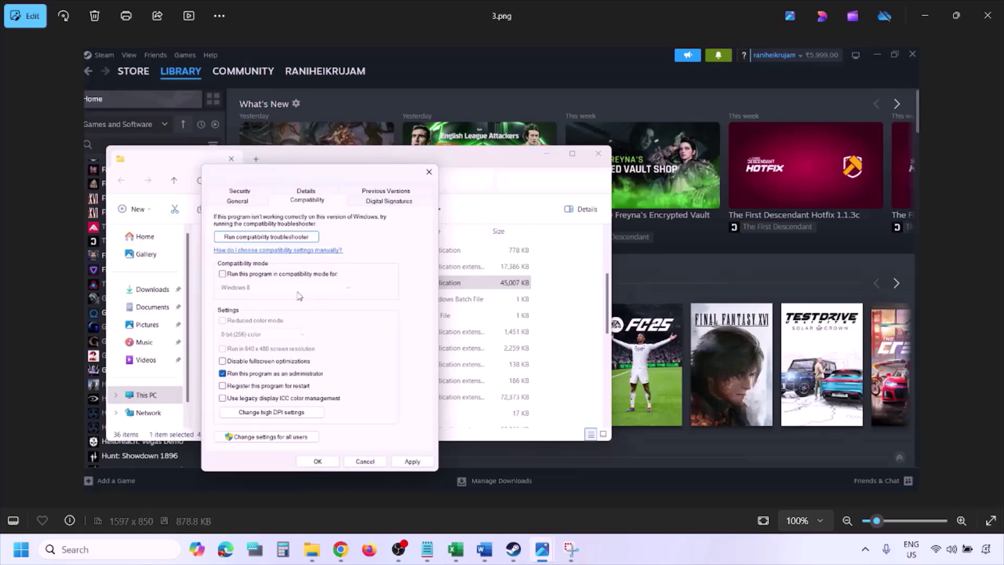
pyautogui.scroll(2, 299, 296)
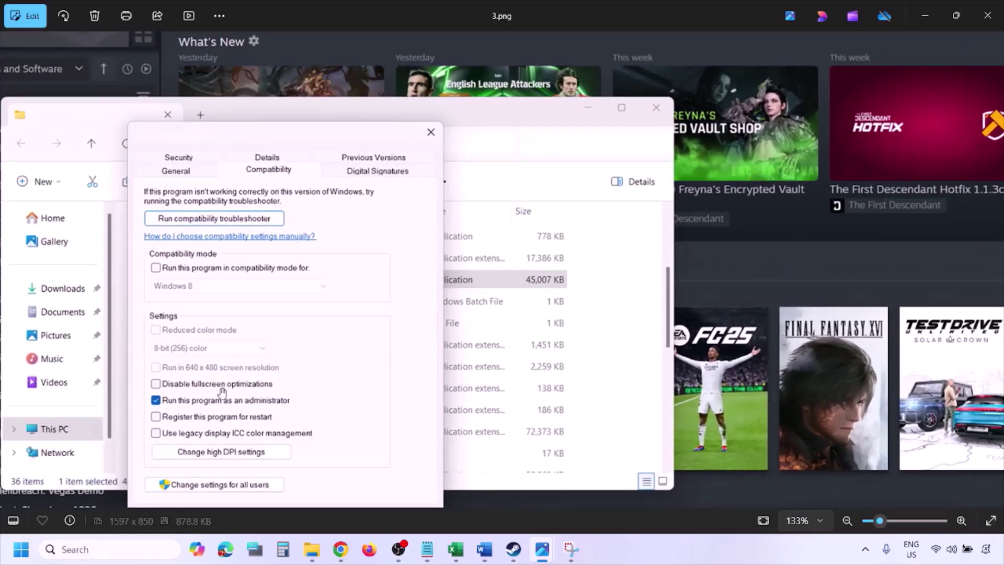
pyautogui.moveTo(222, 392); pyautogui.dragTo(222, 345)
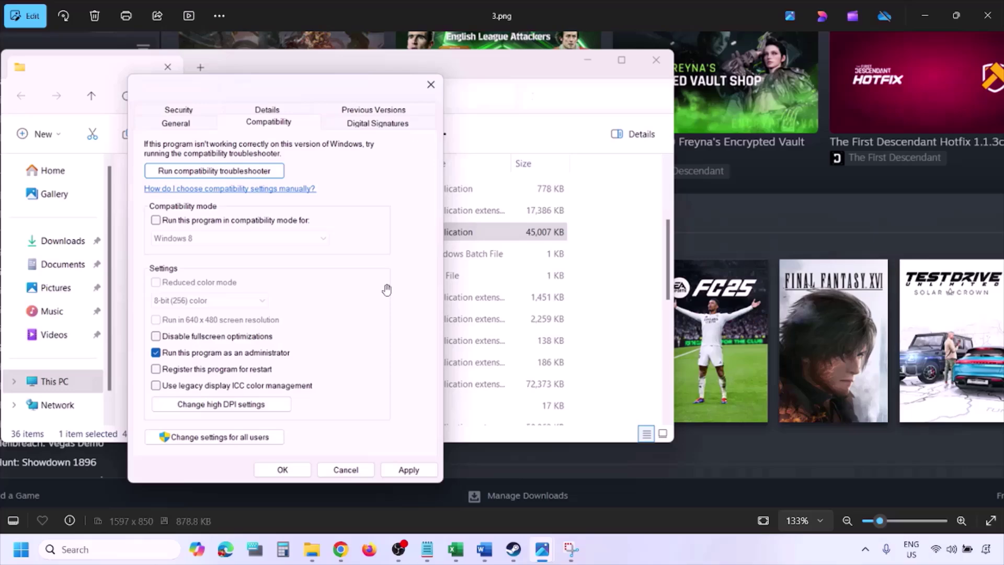
pyautogui.scroll(-3, 386, 290)
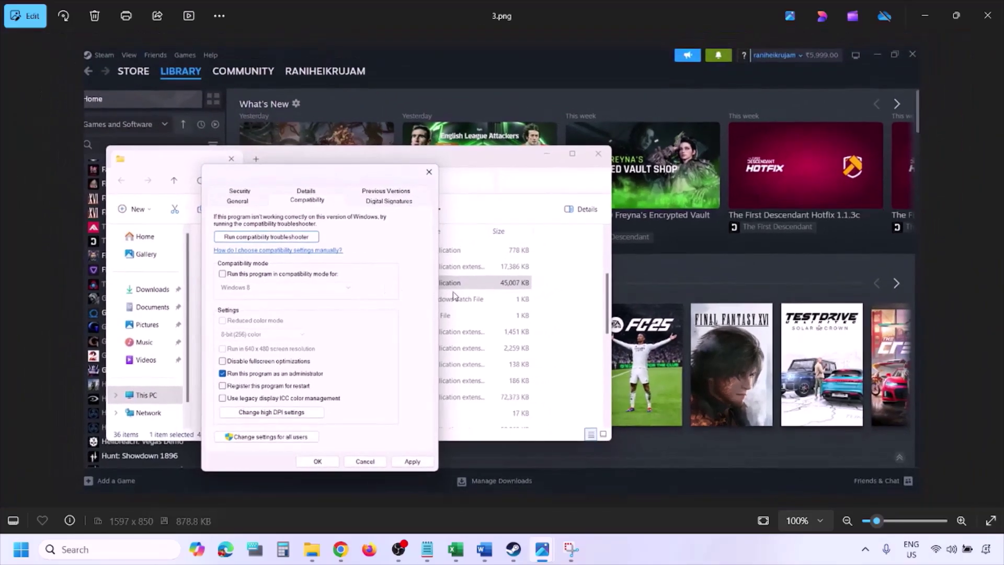
# - Show 4.png and examine the compatibility mode setting for Windows 8 and the rest of the dialog
pyautogui.press('Right')
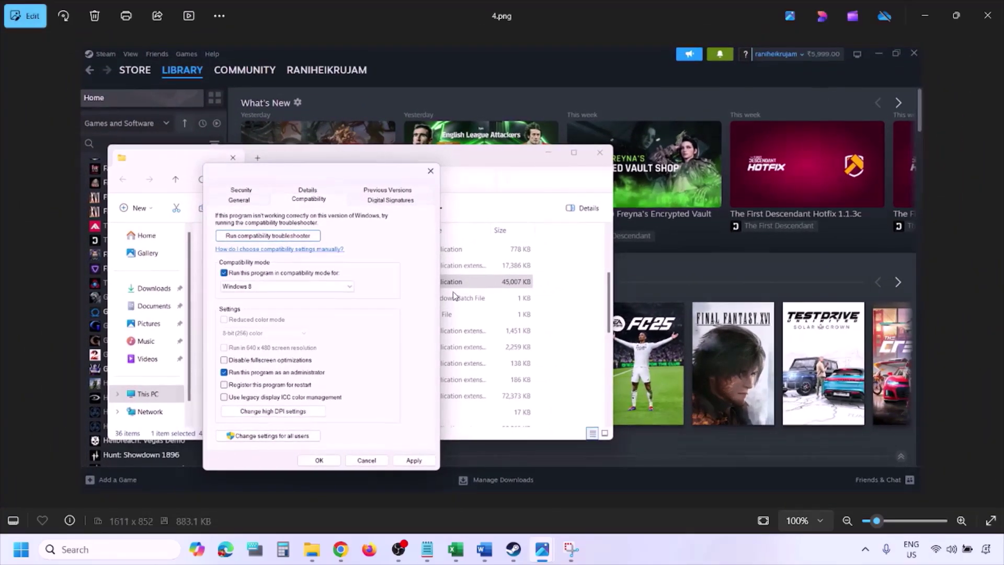
pyautogui.scroll(3, 454, 295)
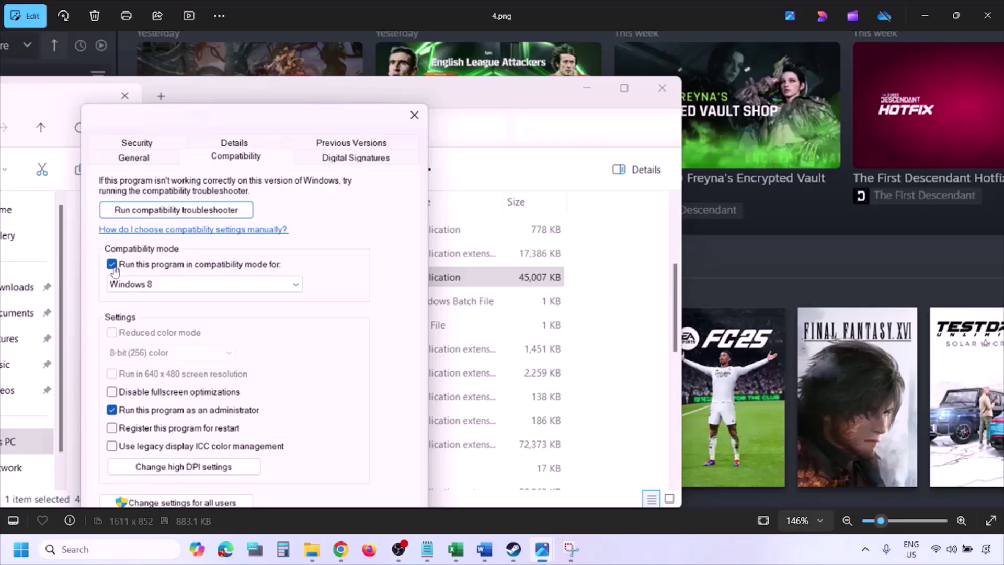
pyautogui.moveTo(132, 275); pyautogui.dragTo(137, 242)
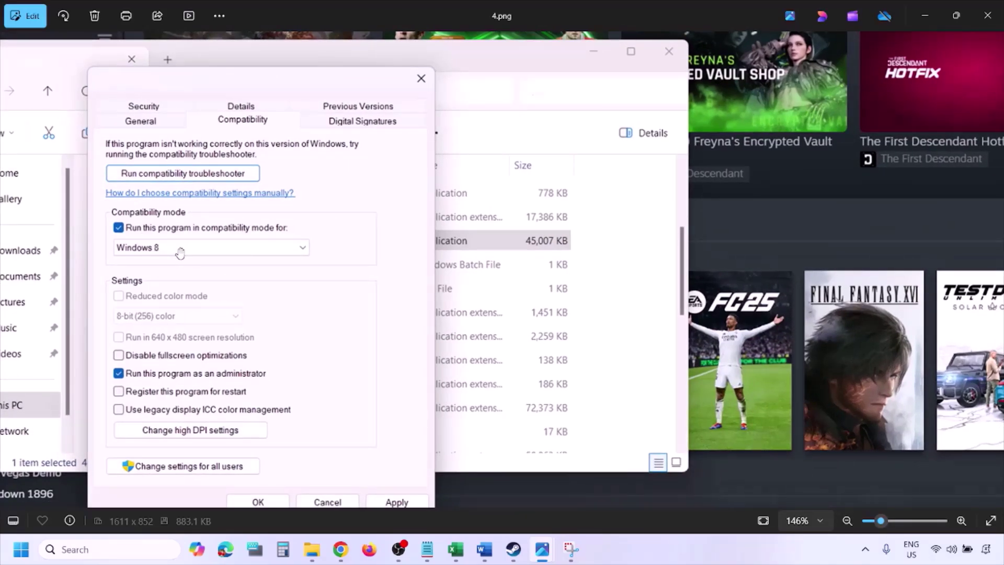
pyautogui.moveTo(386, 392); pyautogui.dragTo(392, 359)
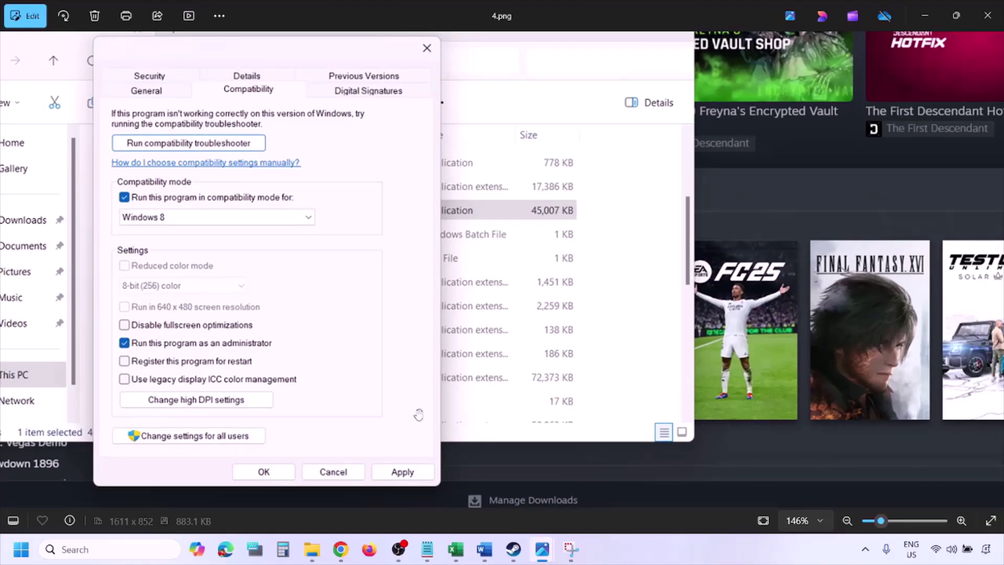
pyautogui.scroll(-3, 535, 372)
# - Show 5.png and examine the Windows 7 choice among the compatibility mode versions
pyautogui.press('Right')
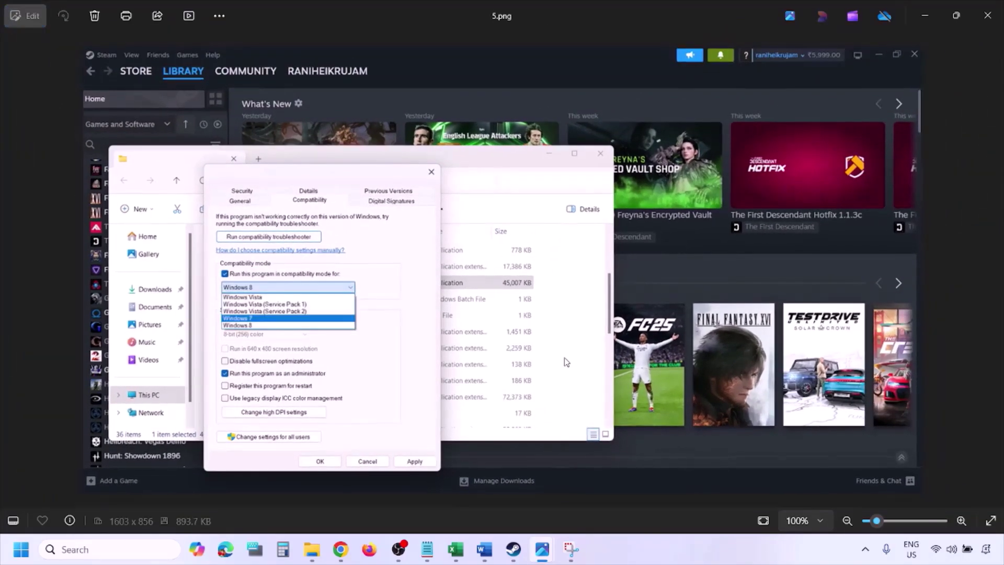
pyautogui.scroll(3, 325, 312)
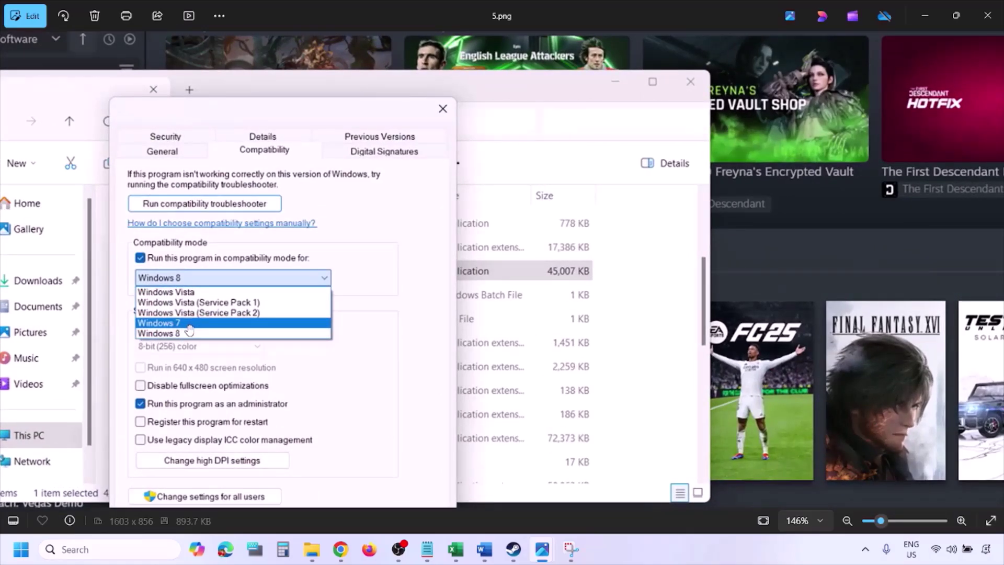
pyautogui.scroll(-3, 293, 382)
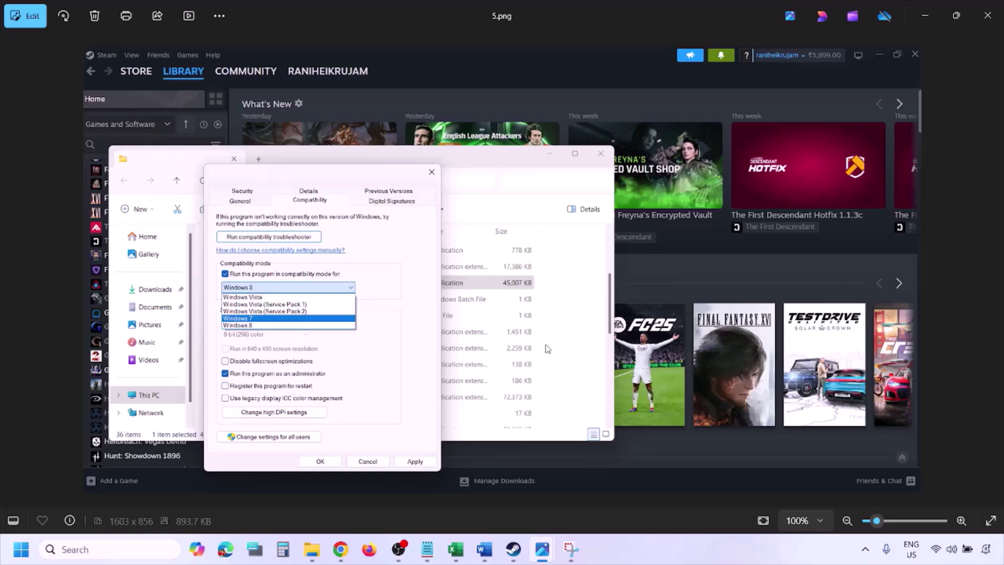
# - Show 6.png and examine the Windows 7 compatibility mode together with the "Disable fullscreen optimizations" setting
pyautogui.press('Right')
pyautogui.scroll(3, 327, 308)
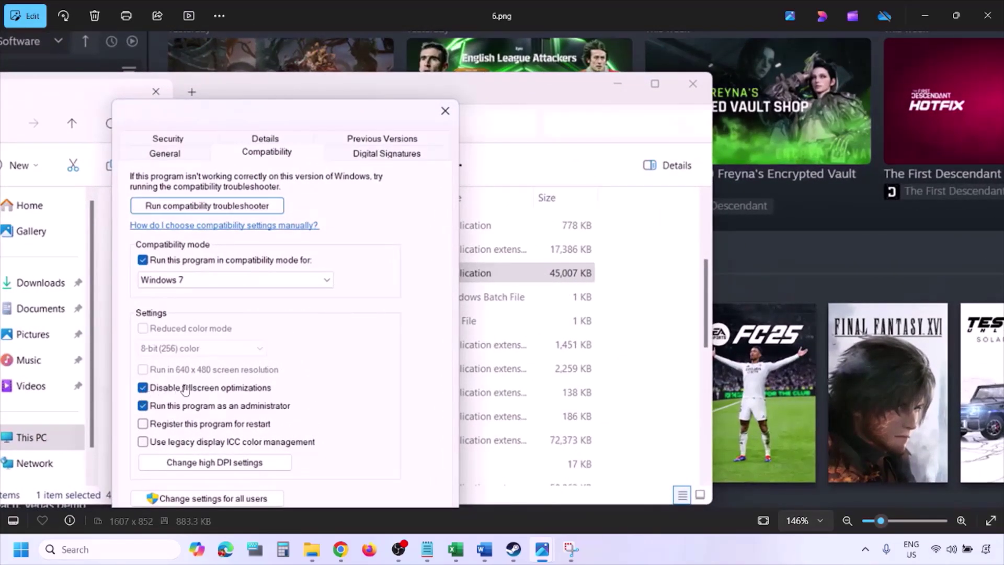
pyautogui.moveTo(285, 375); pyautogui.dragTo(330, 304)
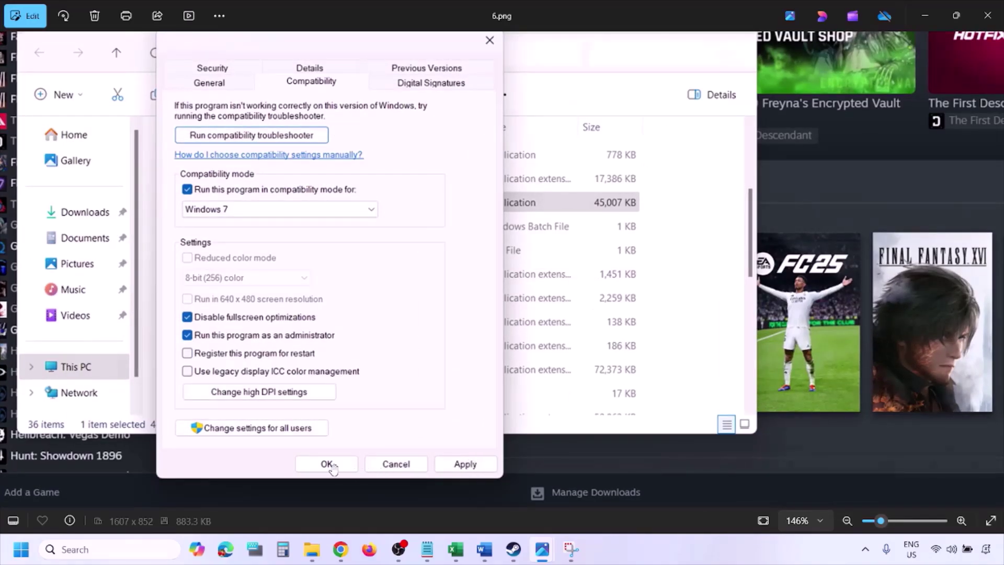
pyautogui.scroll(-3, 348, 464)
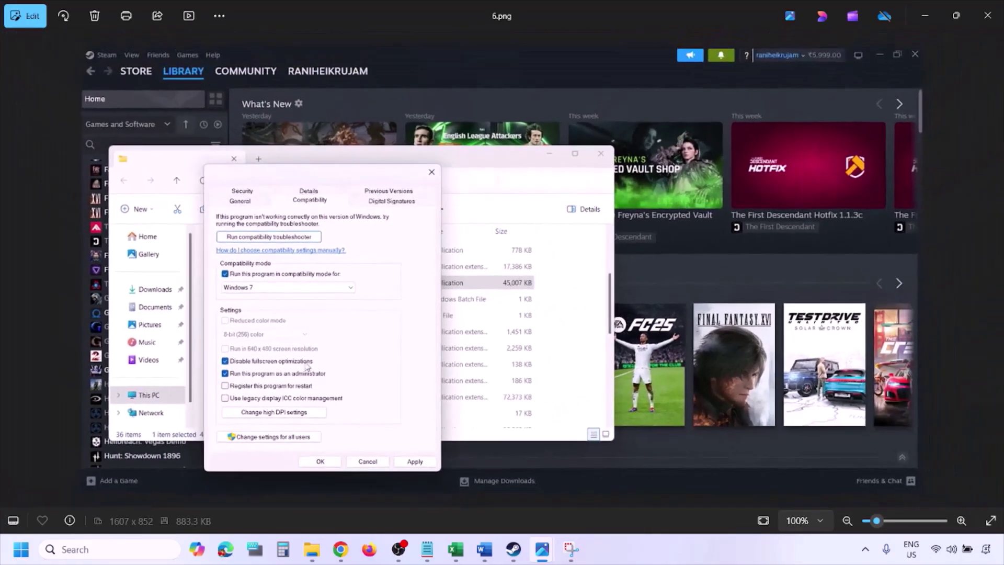
pyautogui.scroll(3, 277, 359)
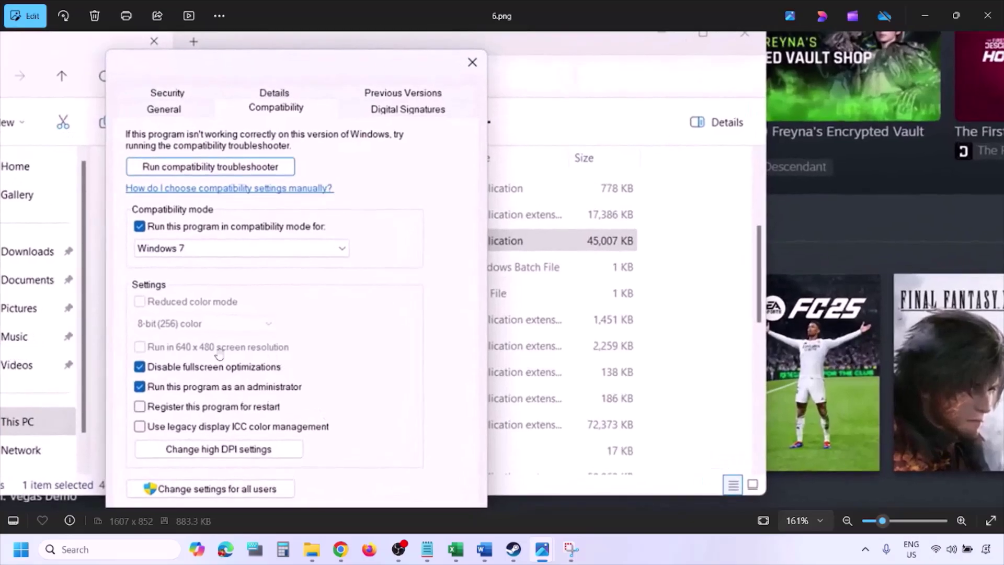
pyautogui.moveTo(195, 346); pyautogui.dragTo(247, 335)
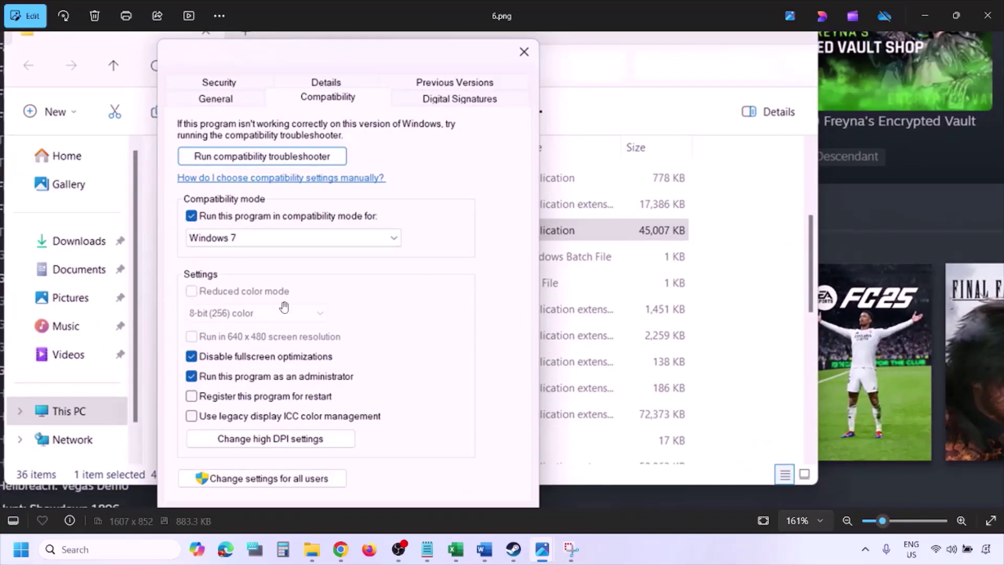
pyautogui.scroll(-2, 283, 307)
pyautogui.scroll(-1, 284, 307)
# - Show 7.png and examine the cleared compatibility mode and settings checkboxes up close
pyautogui.press('Right')
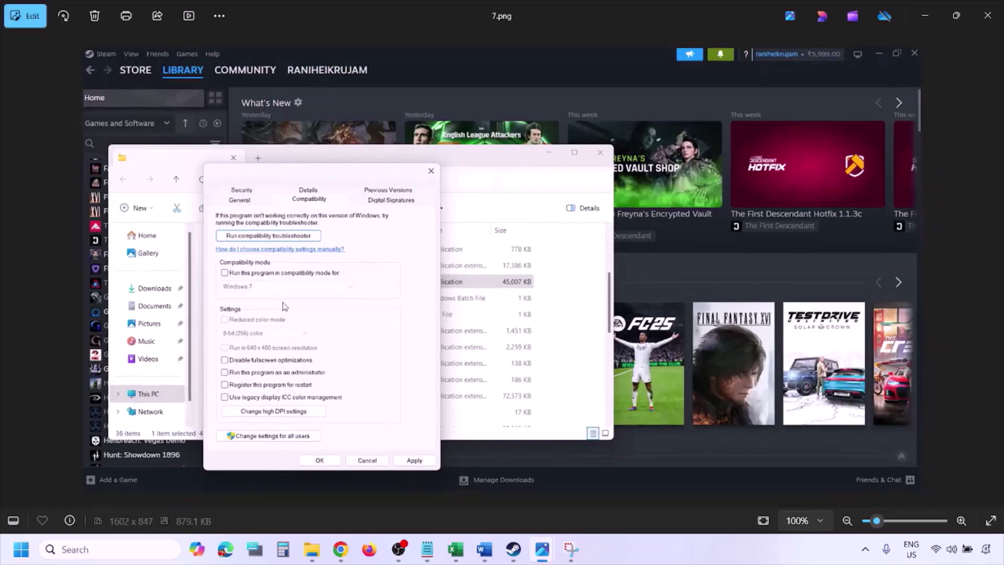
pyautogui.scroll(5, 284, 307)
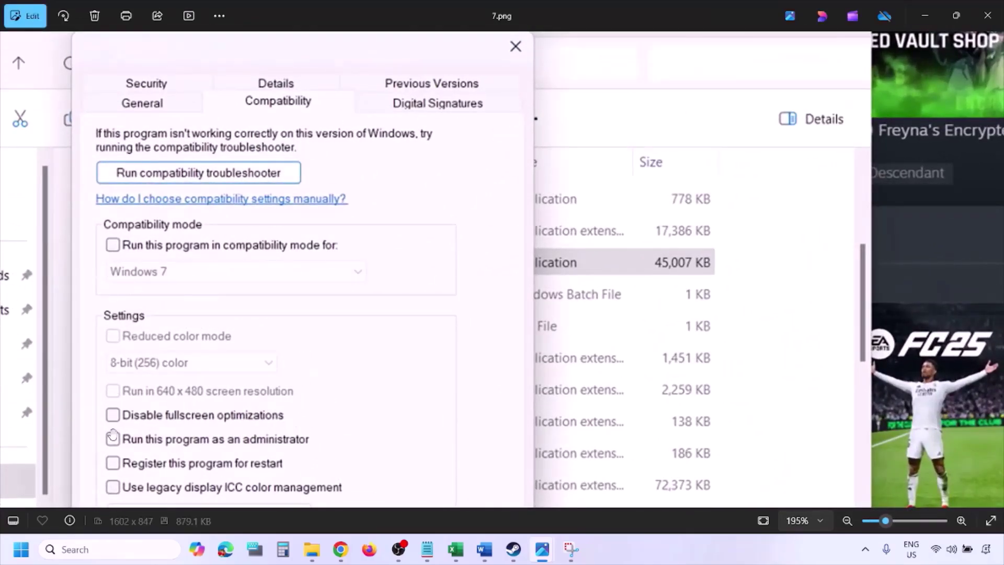
pyautogui.scroll(-1, 161, 339)
pyautogui.scroll(-2, 161, 339)
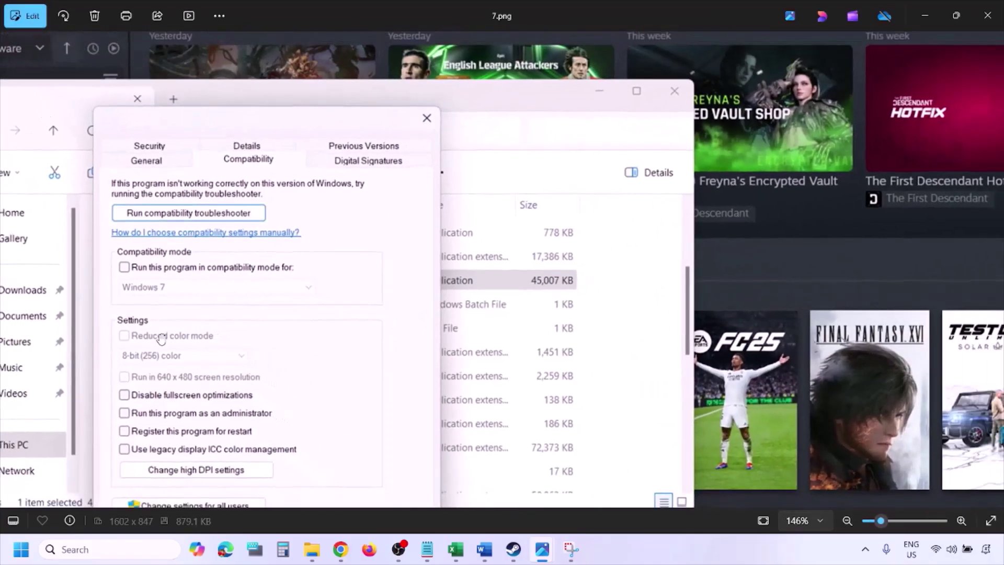
pyautogui.moveTo(258, 354); pyautogui.dragTo(262, 285)
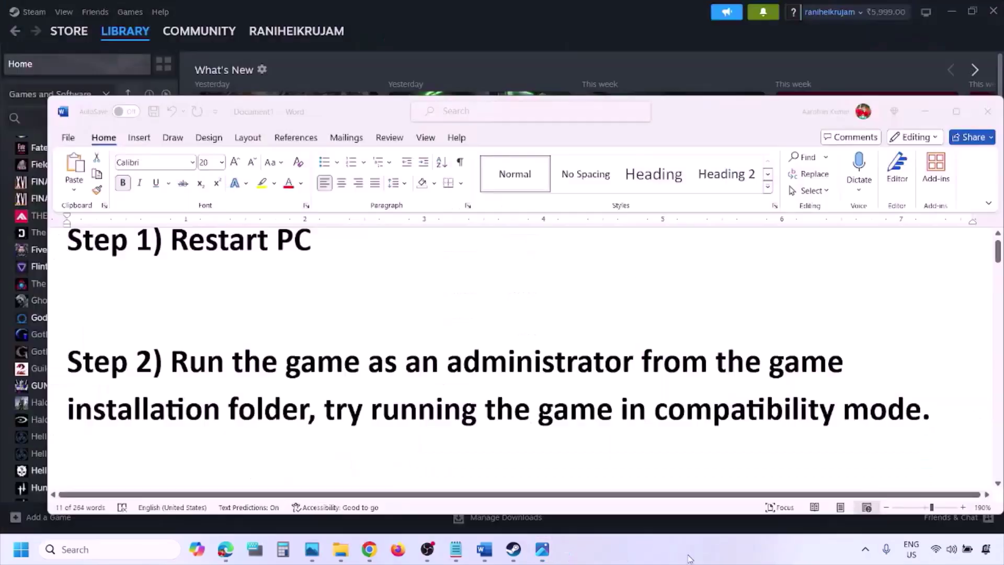
# - Show the document's step on verifying the game files, and view 0.png with the game's Properties entry before advancing to the following image
pyautogui.scroll(-5, 546, 387)
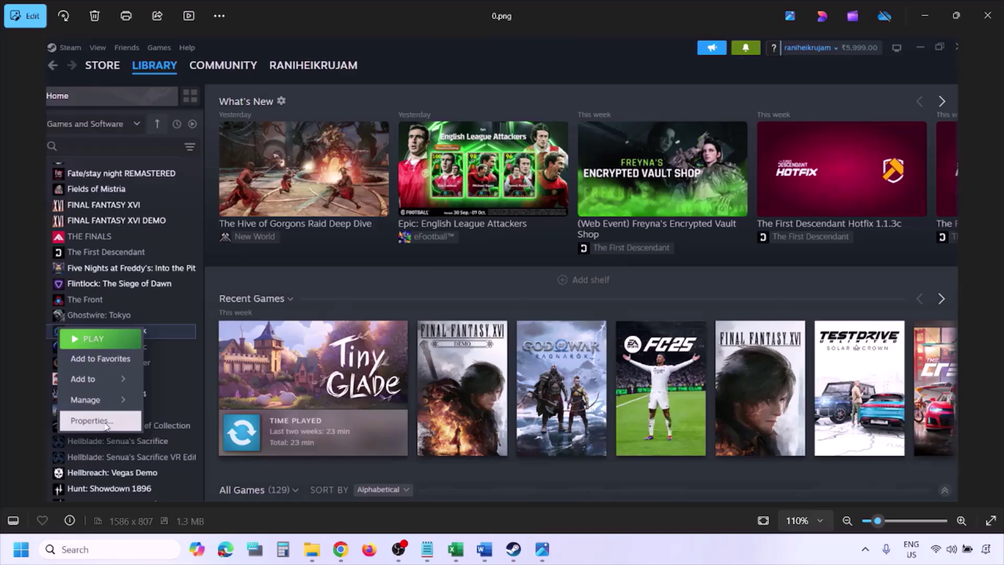
pyautogui.hotkey('ctrl', '-')
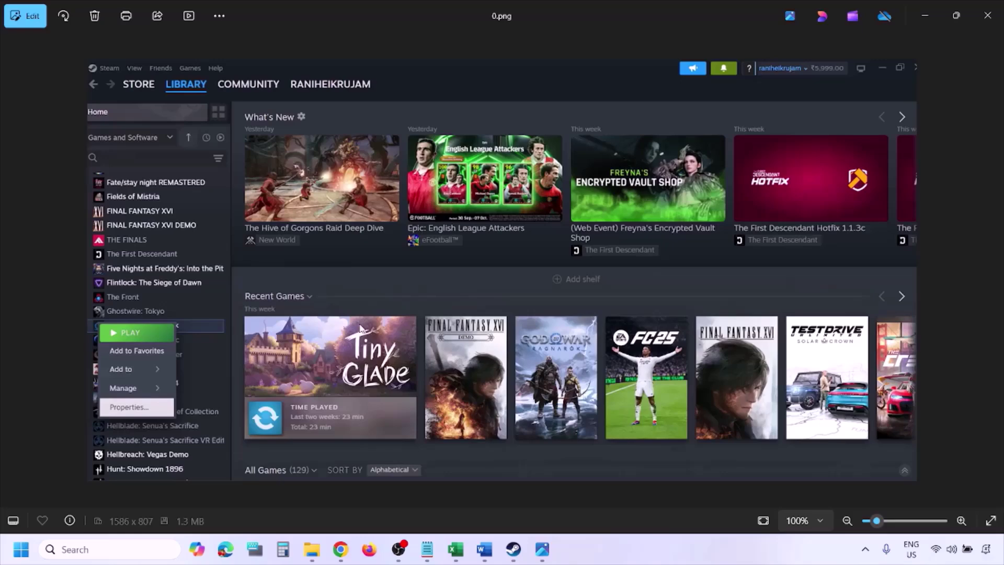
pyautogui.press('Right')
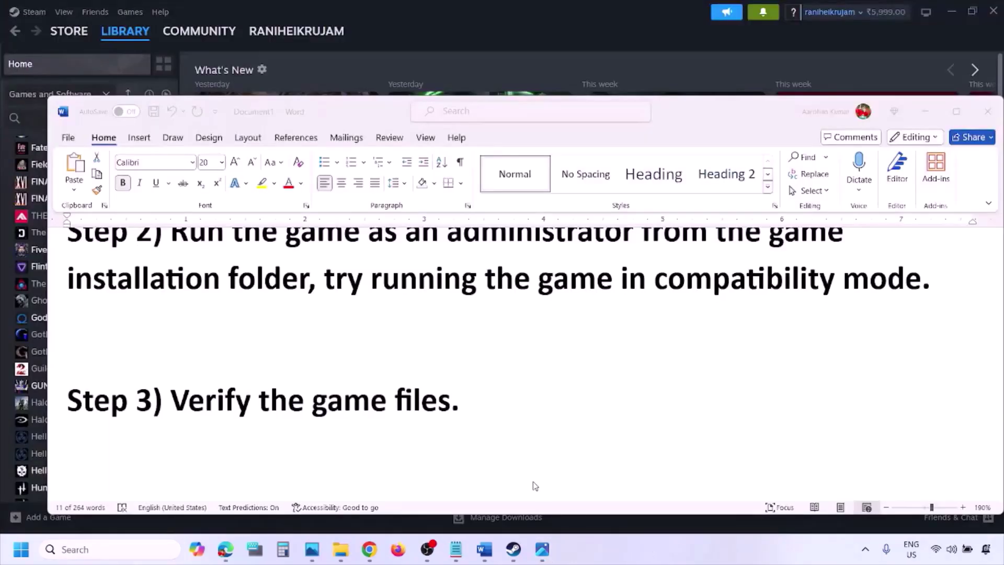
# - Show Step 4 in the Word document, highlight "Windows Security", and put the document away
pyautogui.scroll(-3, 534, 483)
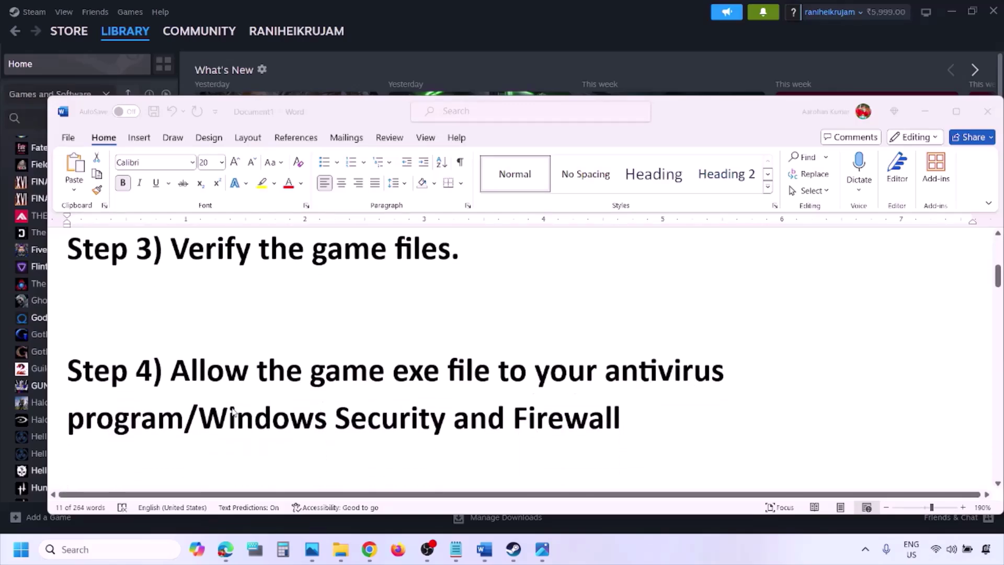
pyautogui.click(184, 417)
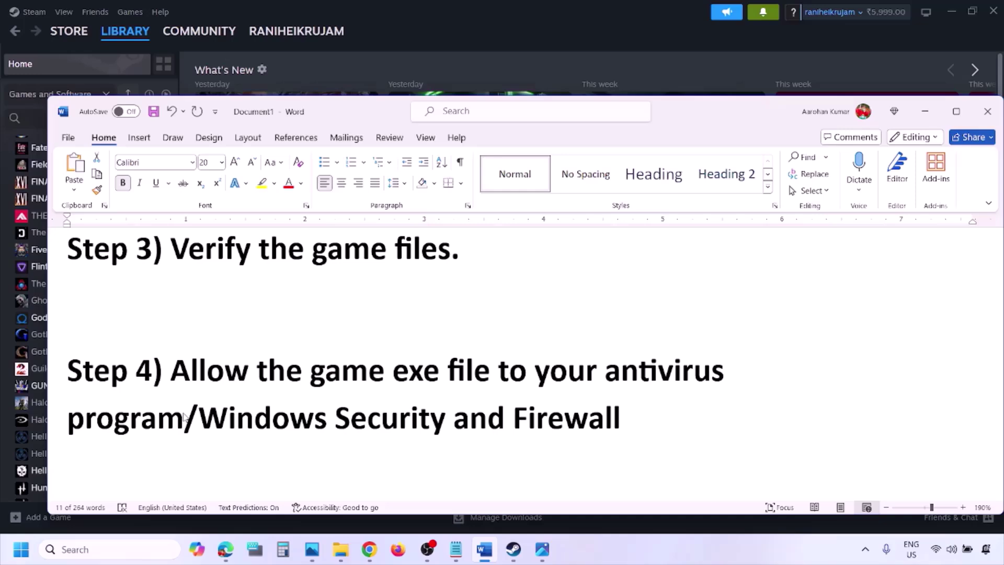
pyautogui.moveTo(200, 418); pyautogui.dragTo(452, 418)
pyautogui.click(667, 560)
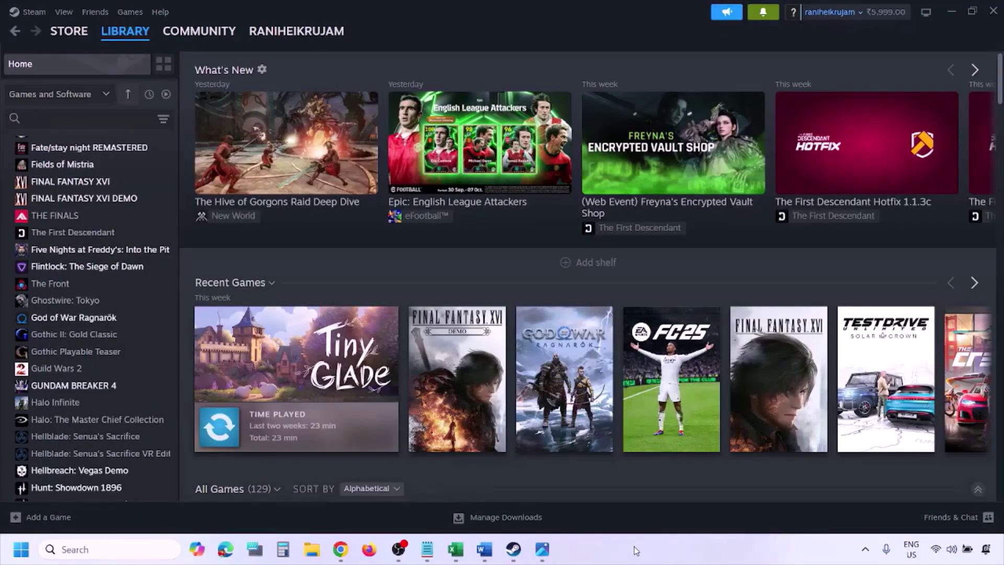
# - Open Virus & threat protection from the Windows Security page of the Privacy & security settings
pyautogui.press('super+i')
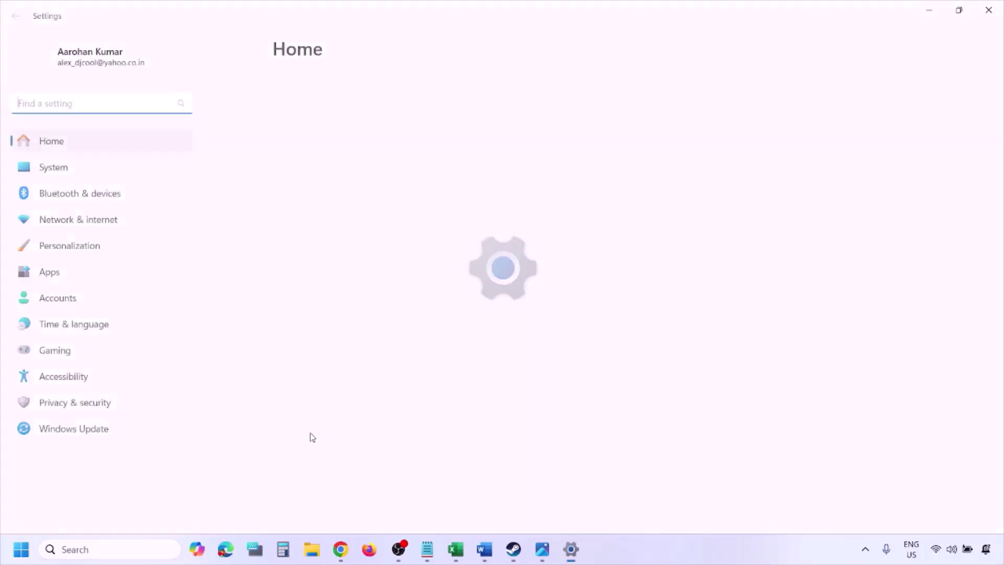
pyautogui.click(103, 410)
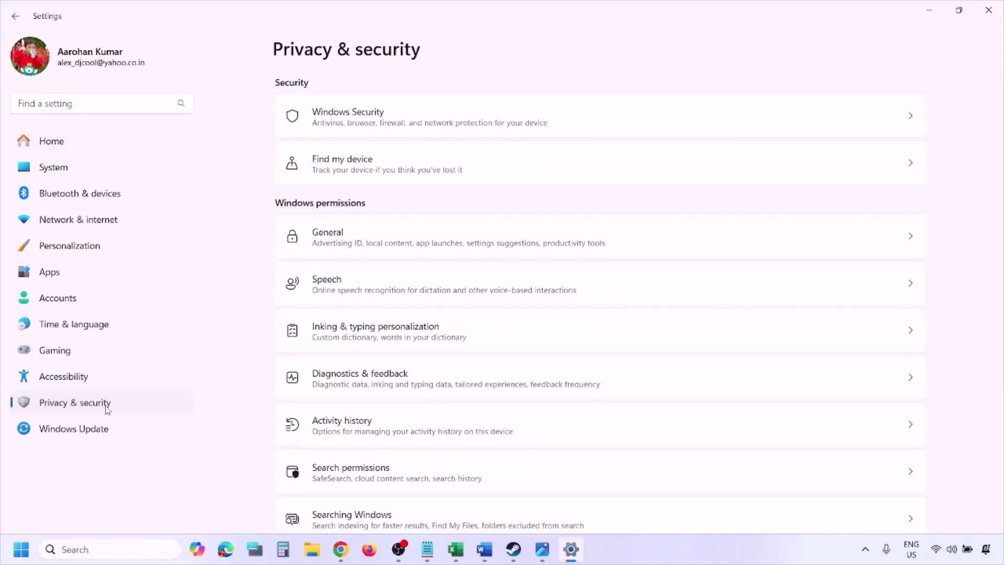
pyautogui.click(362, 125)
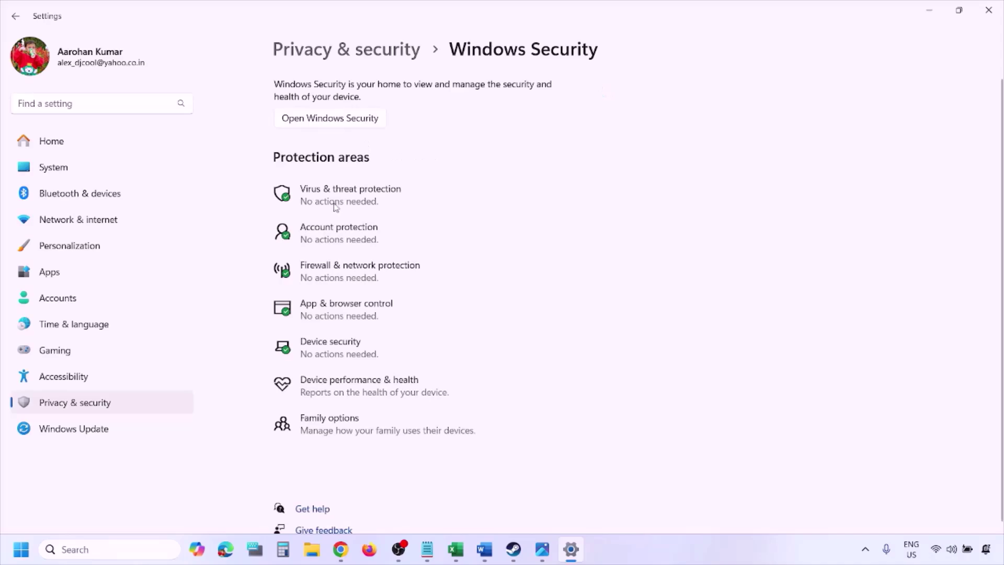
pyautogui.click(368, 200)
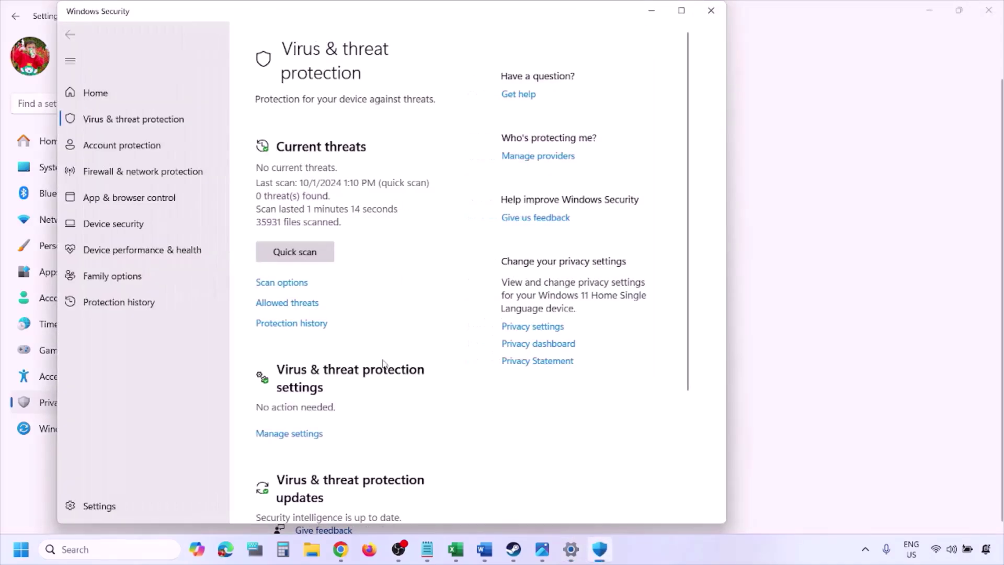
# - Open the list of apps allowed through Controlled folder access in Ransomware protection
pyautogui.scroll(-4, 383, 362)
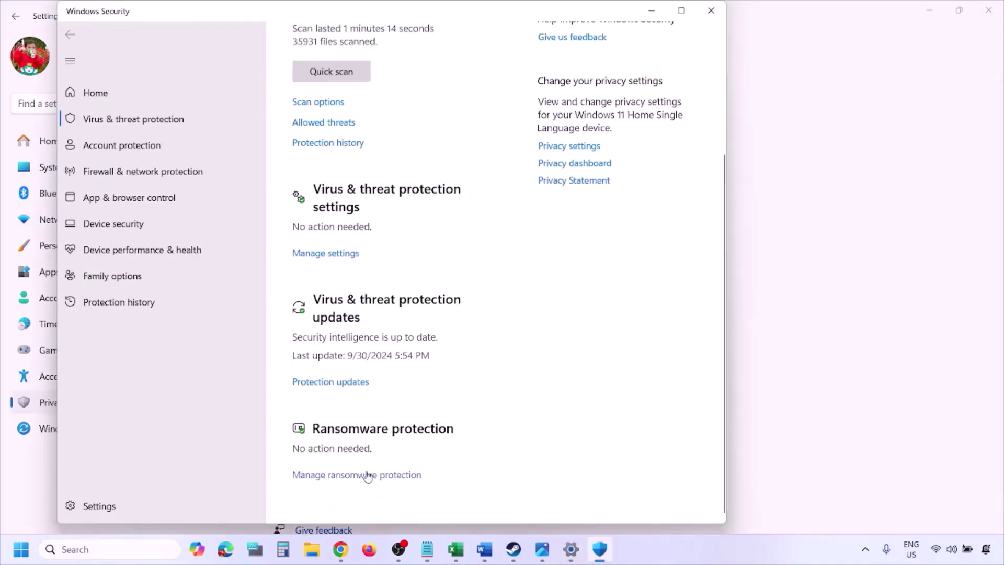
pyautogui.click(367, 475)
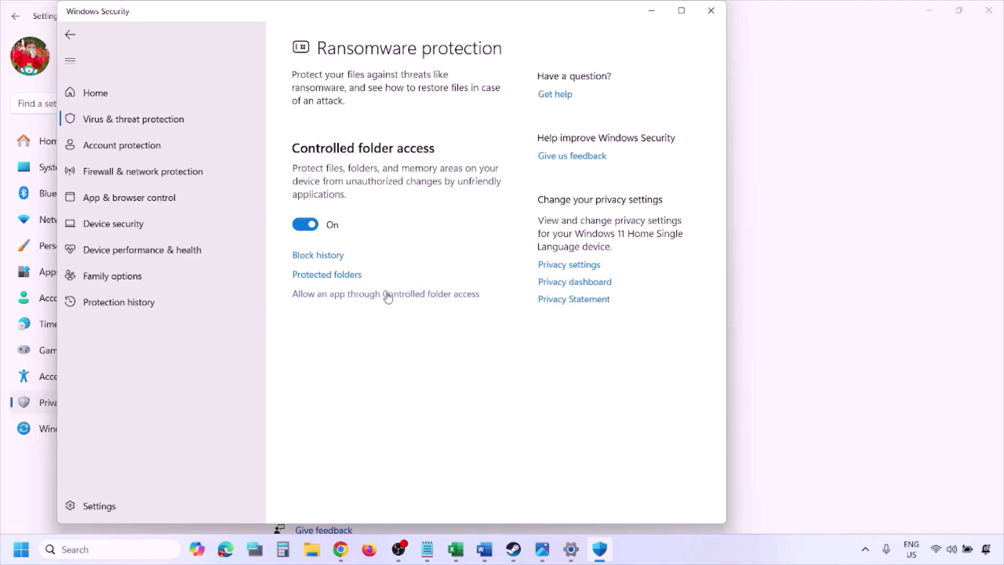
pyautogui.click(387, 295)
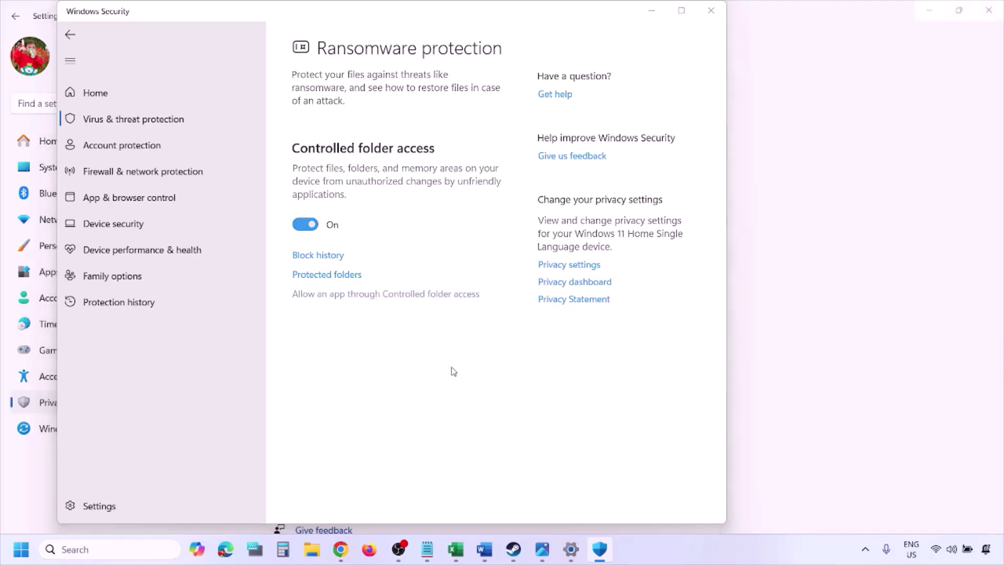
pyautogui.click(434, 382)
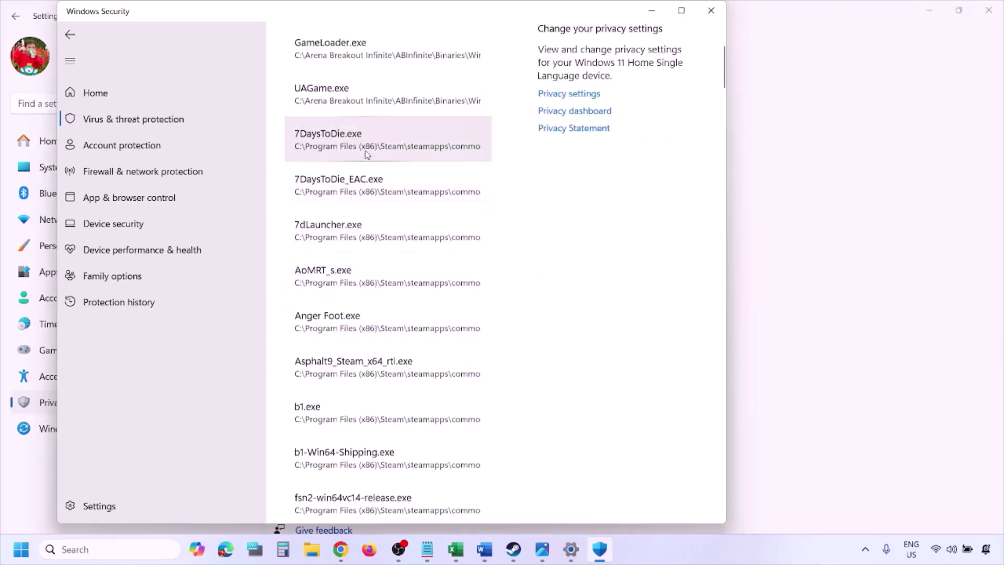
# - Start adding an allowed app by browsing all apps, and go to the Program Files (x86) folder on drive C
pyautogui.click(370, 178)
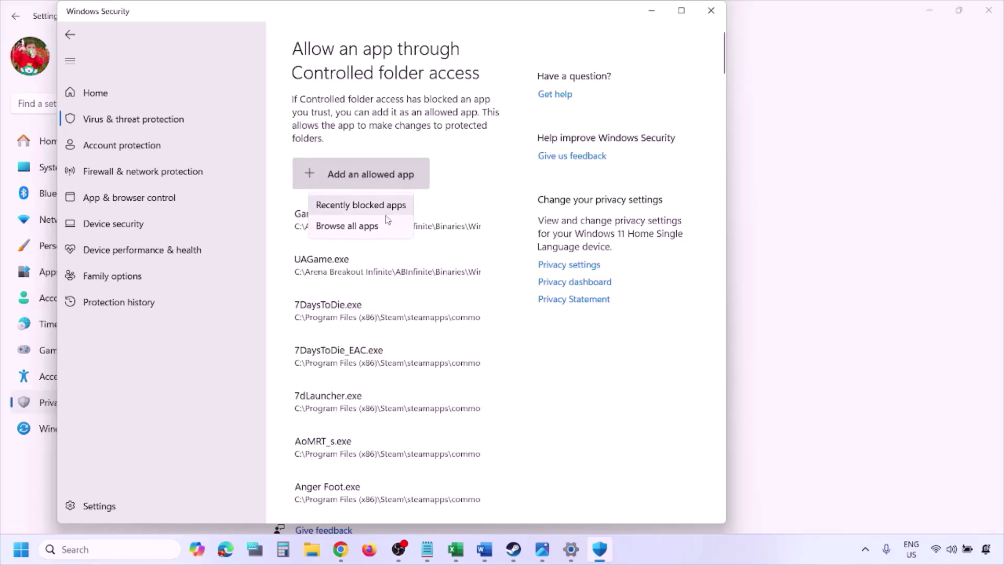
pyautogui.click(377, 228)
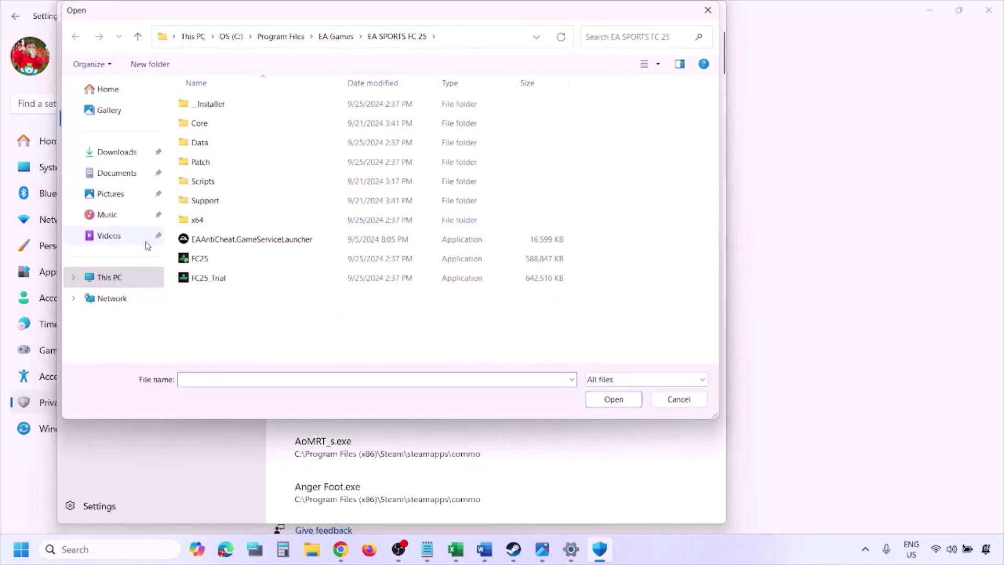
pyautogui.click(110, 277)
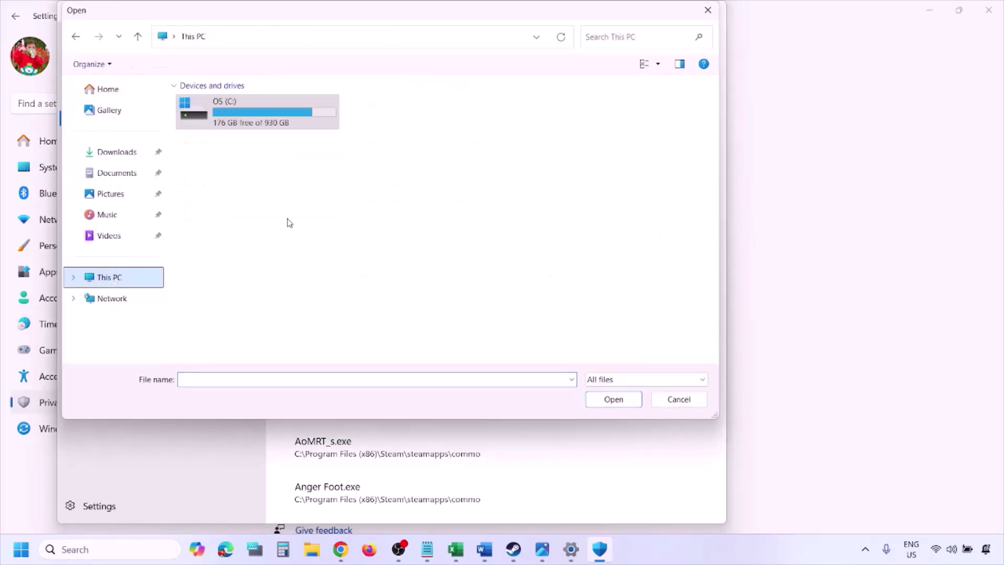
pyautogui.doubleClick(262, 120)
pyautogui.scroll(-3, 262, 122)
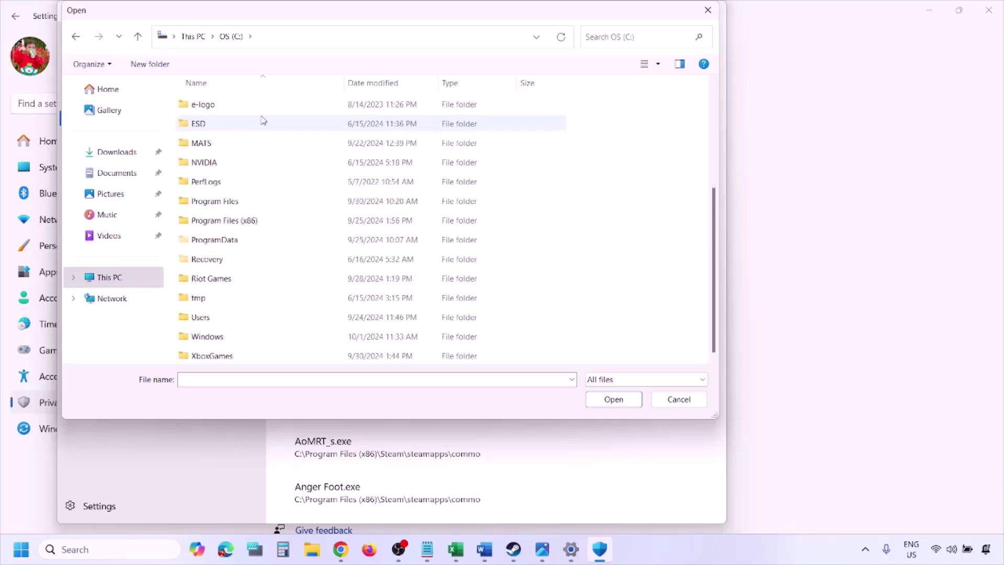
pyautogui.doubleClick(252, 220)
# - Browse to the steamapps folder inside the Steam folder, then cancel the file selection
pyautogui.scroll(-4, 253, 220)
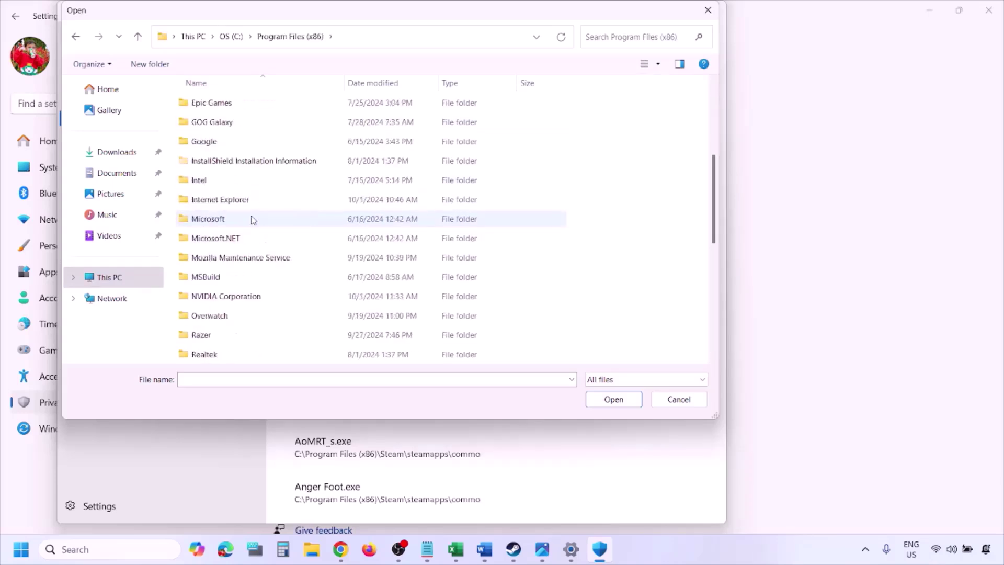
pyautogui.scroll(-4, 252, 220)
pyautogui.doubleClick(225, 180)
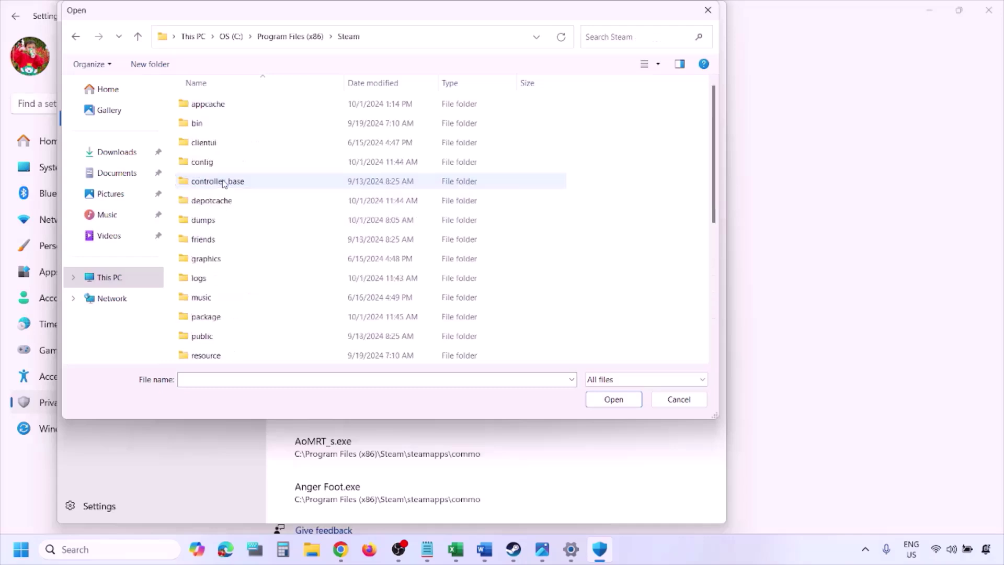
pyautogui.scroll(-4, 232, 230)
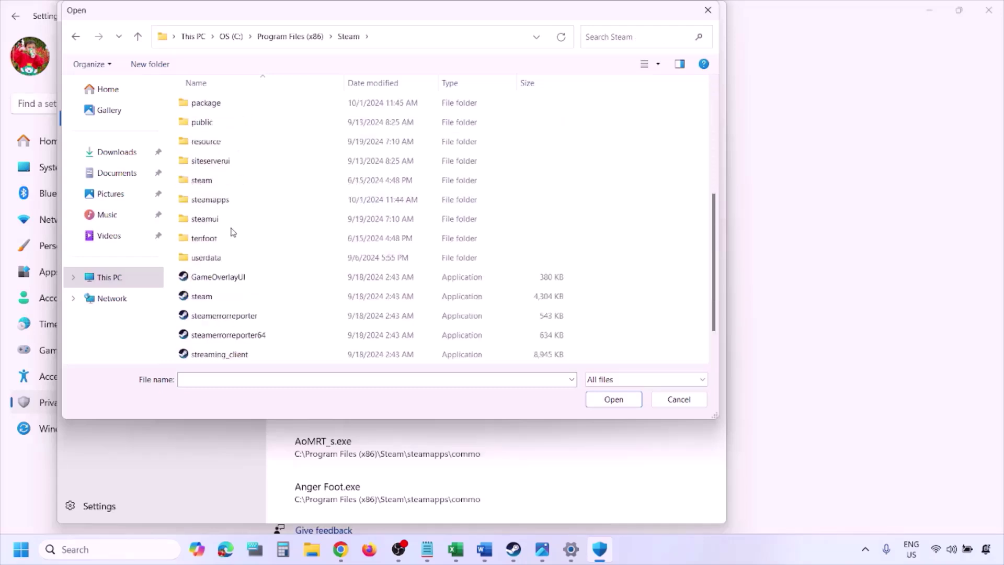
pyautogui.click(230, 201)
pyautogui.doubleClick(229, 201)
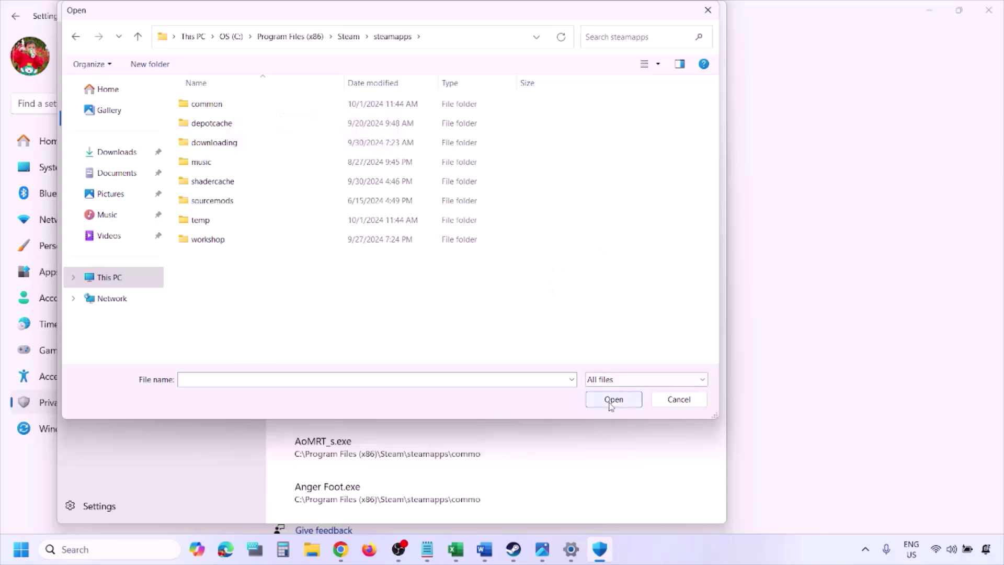
pyautogui.click(676, 403)
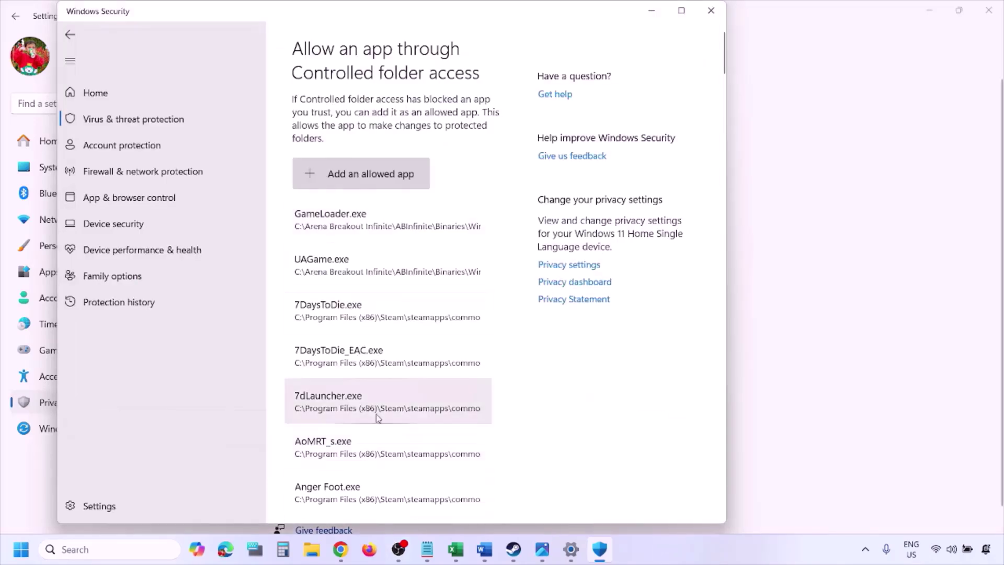
# - Open Control Panel and go through System and Security to Windows Defender Firewall's list of allowed apps
pyautogui.click(103, 549)
pyautogui.write('ontrol')
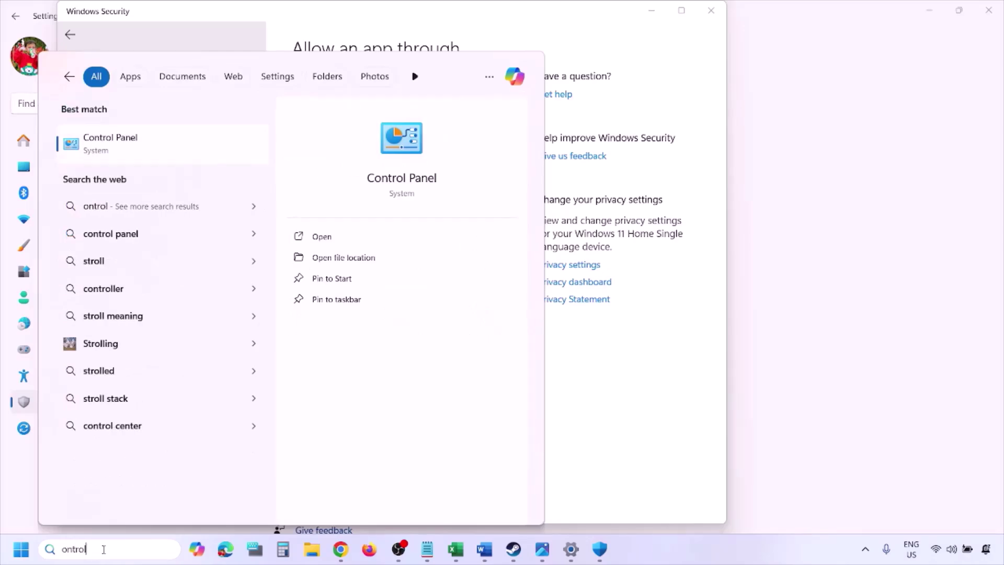
pyautogui.press('Return')
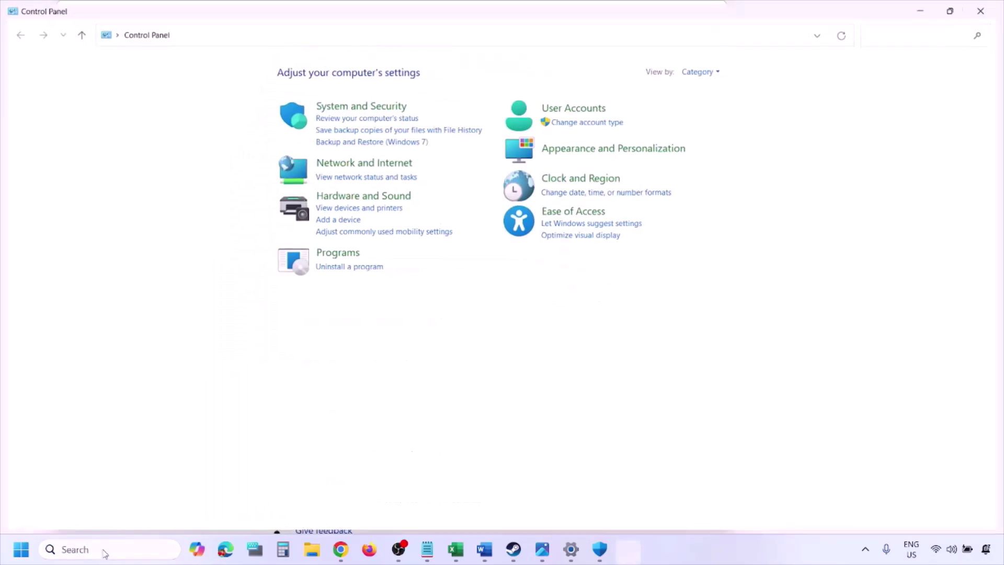
pyautogui.click(345, 105)
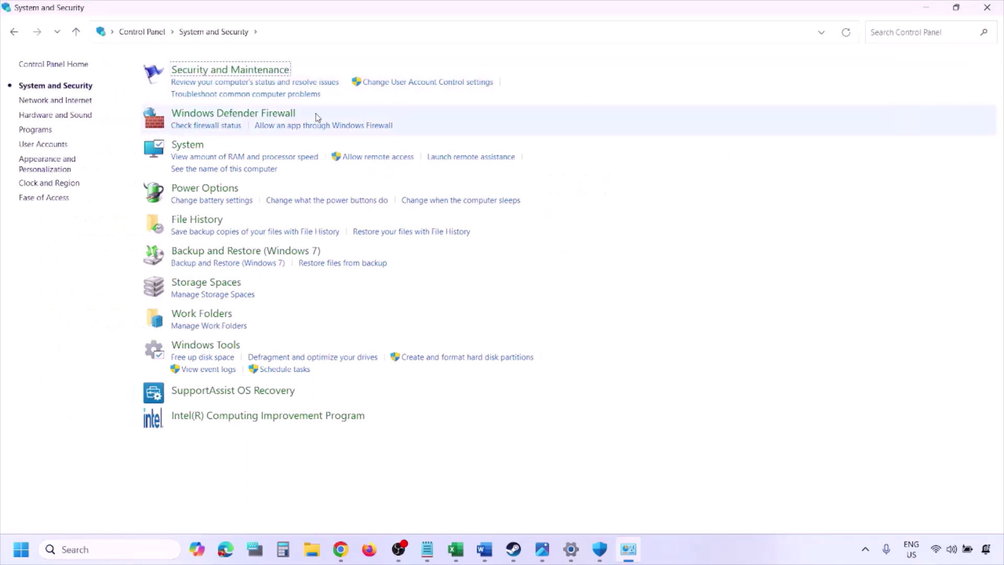
pyautogui.click(281, 113)
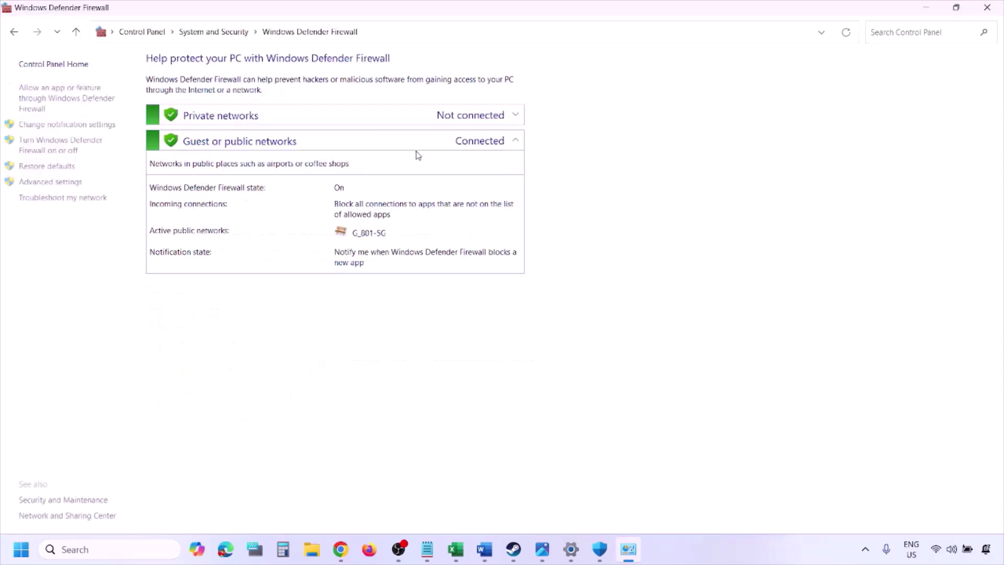
pyautogui.click(69, 97)
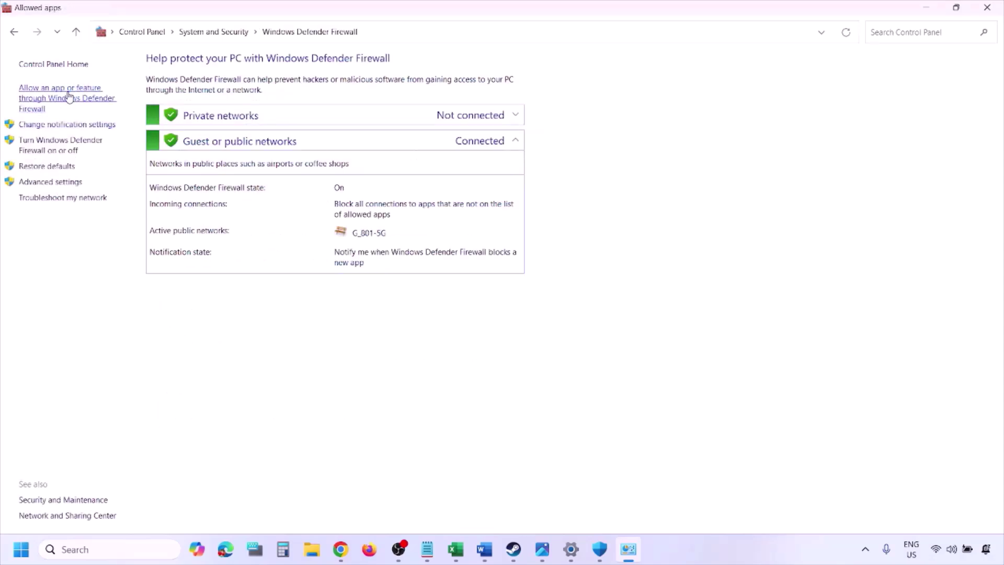
# - Unlock the firewall's allowed apps list and browse This PC for another app to allow, then cancel and close the window
pyautogui.click(673, 99)
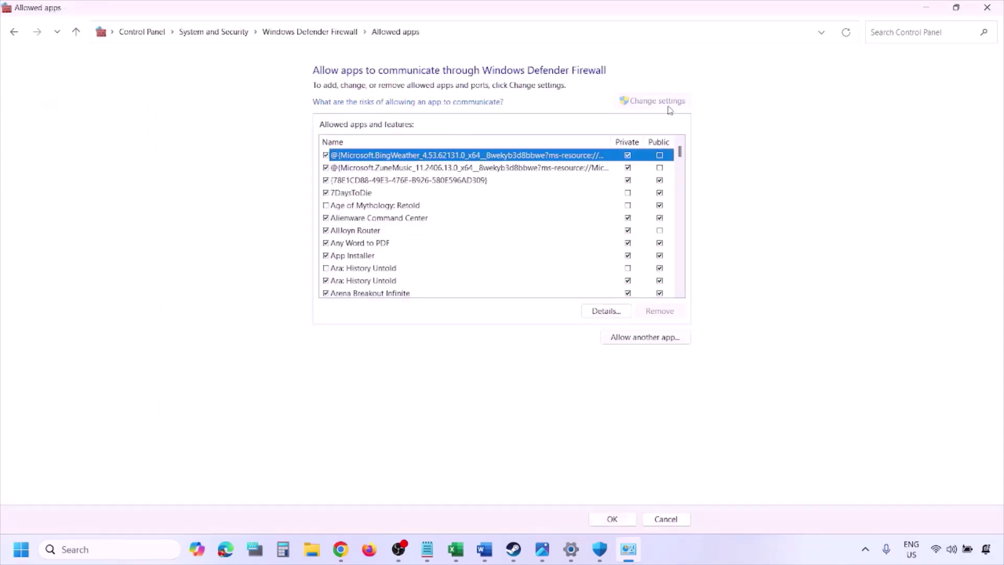
pyautogui.click(646, 338)
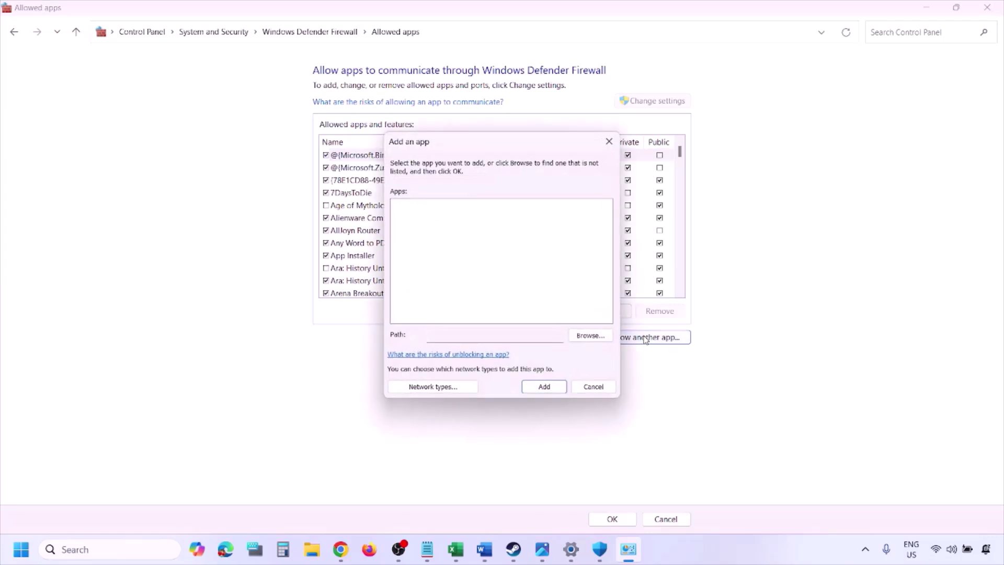
pyautogui.click(590, 336)
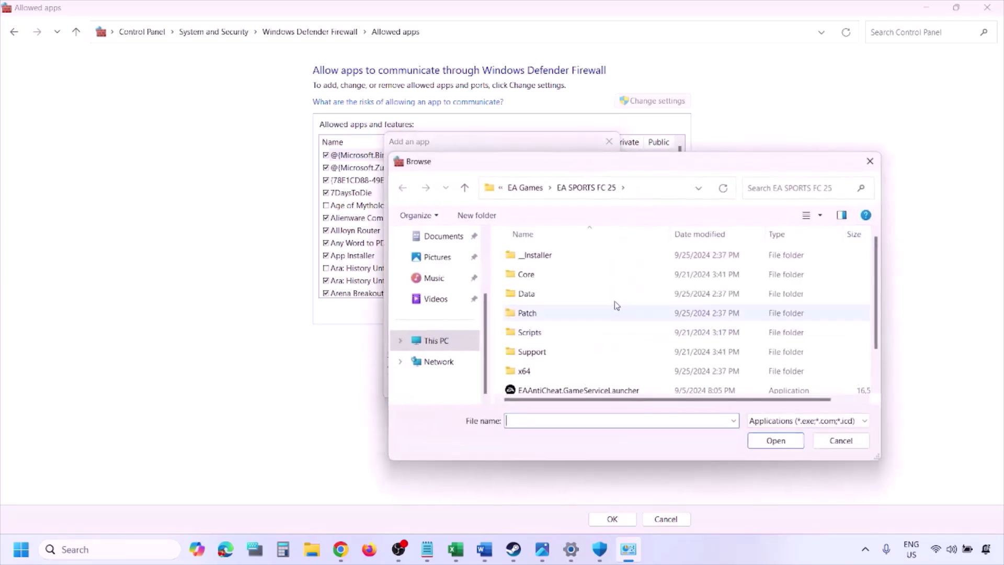
pyautogui.click(464, 342)
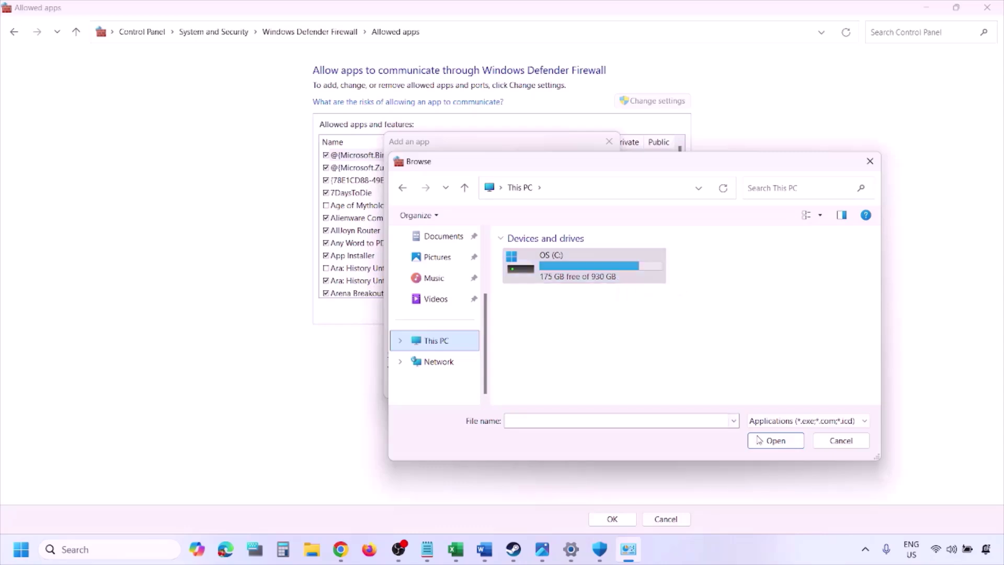
pyautogui.click(828, 445)
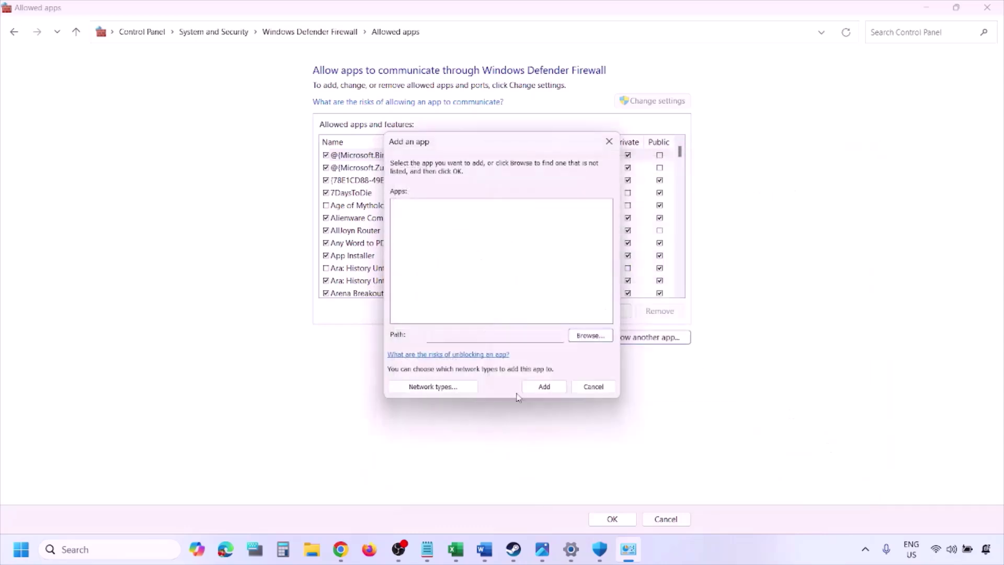
pyautogui.click(586, 387)
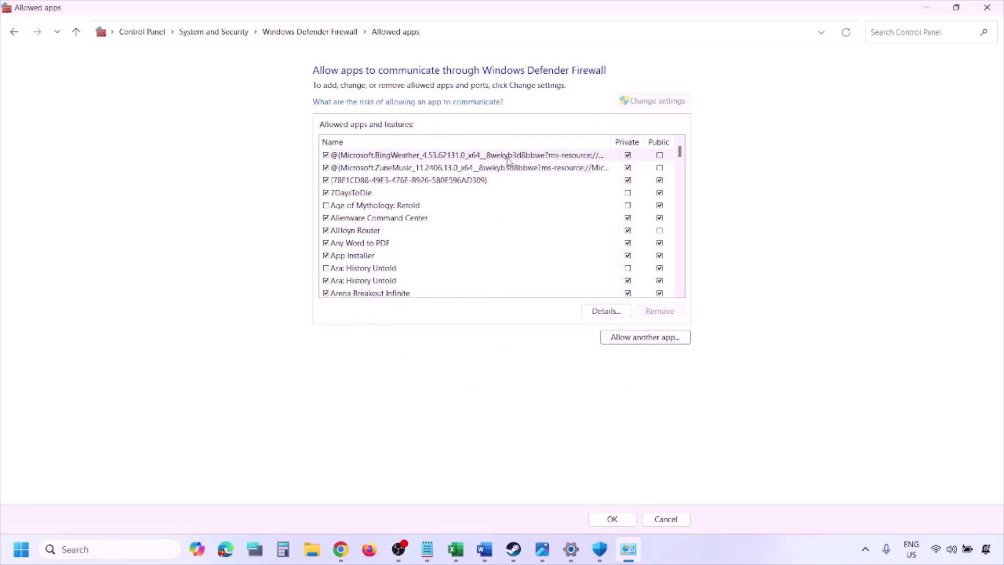
pyautogui.click(988, 7)
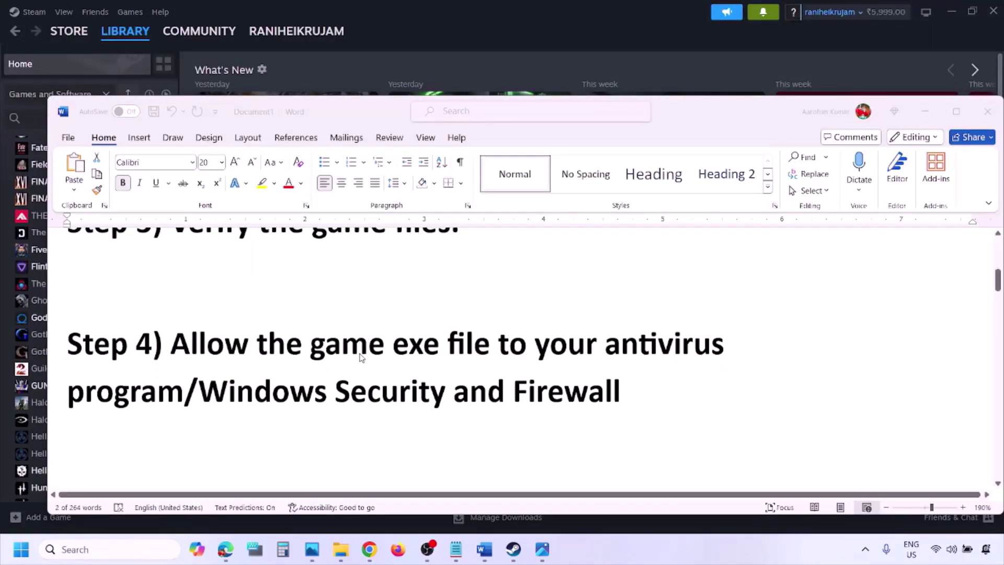
# - Read Step 5 of the Word document on clean graphics driver installation, highlighting parts of the NVIDIA and AMD driver links
pyautogui.scroll(-3, 360, 357)
pyautogui.scroll(-3, 324, 377)
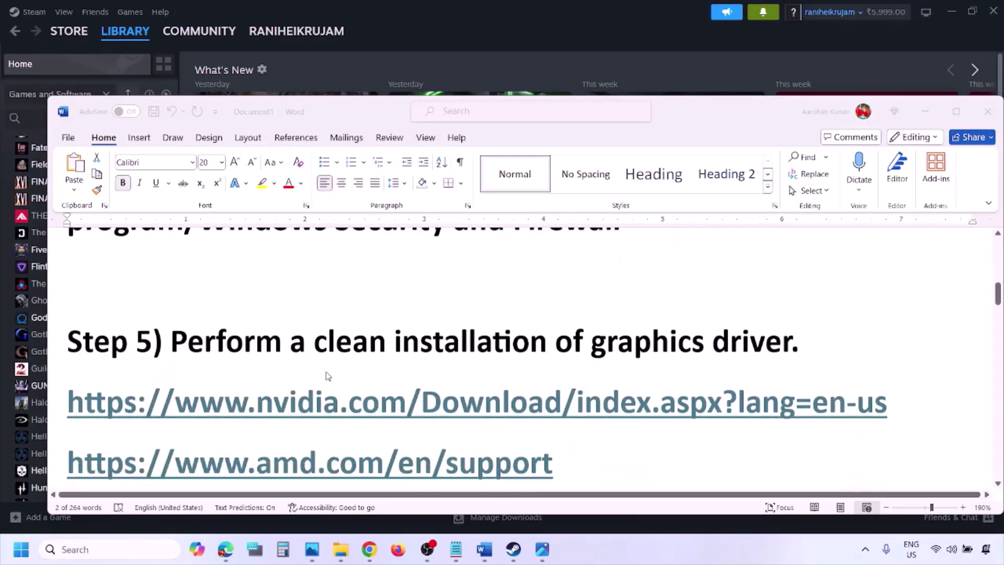
pyautogui.doubleClick(248, 341)
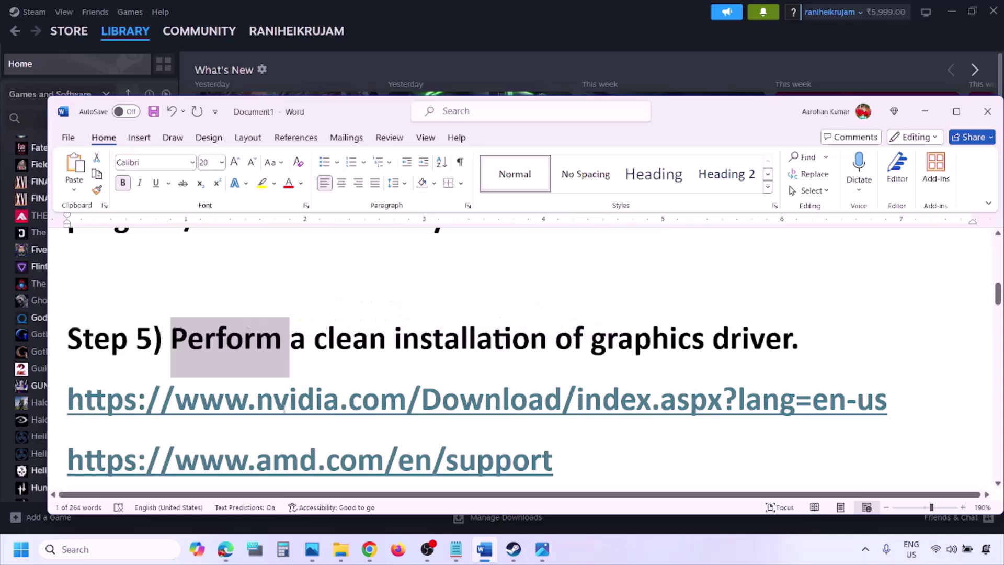
pyautogui.moveTo(222, 408); pyautogui.dragTo(362, 408)
pyautogui.scroll(-1, 223, 422)
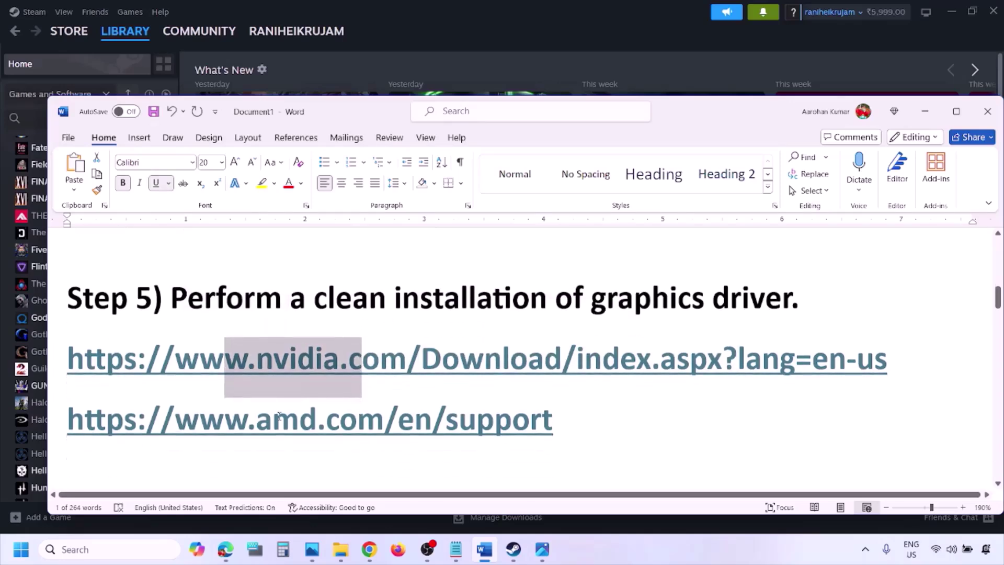
pyautogui.moveTo(223, 422); pyautogui.dragTo(530, 423)
pyautogui.click(660, 541)
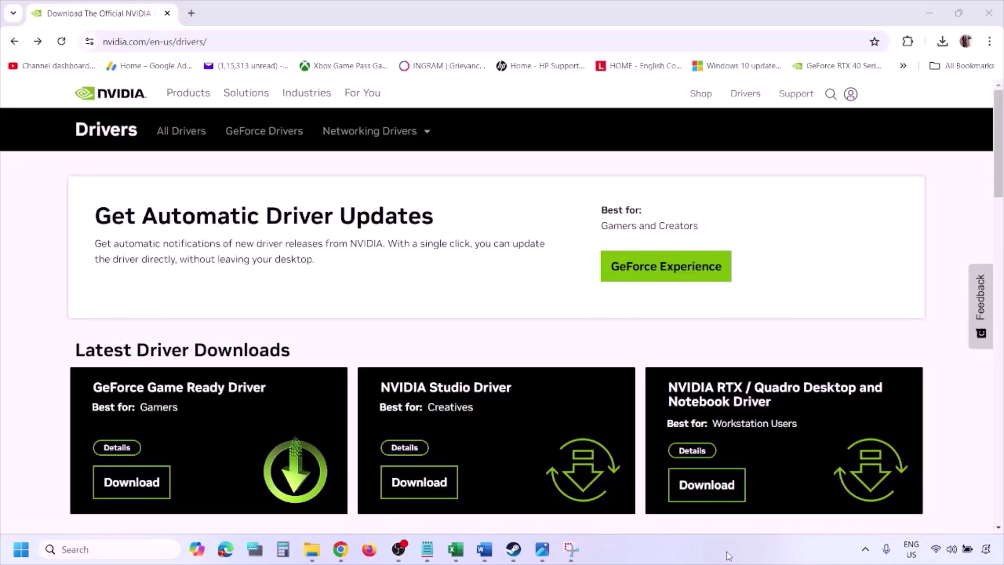
# - On NVIDIA's driver page, choose Windows 11 for the GeForce RTX 3050 Laptop GPU and find matching drivers
pyautogui.scroll(-8, 235, 320)
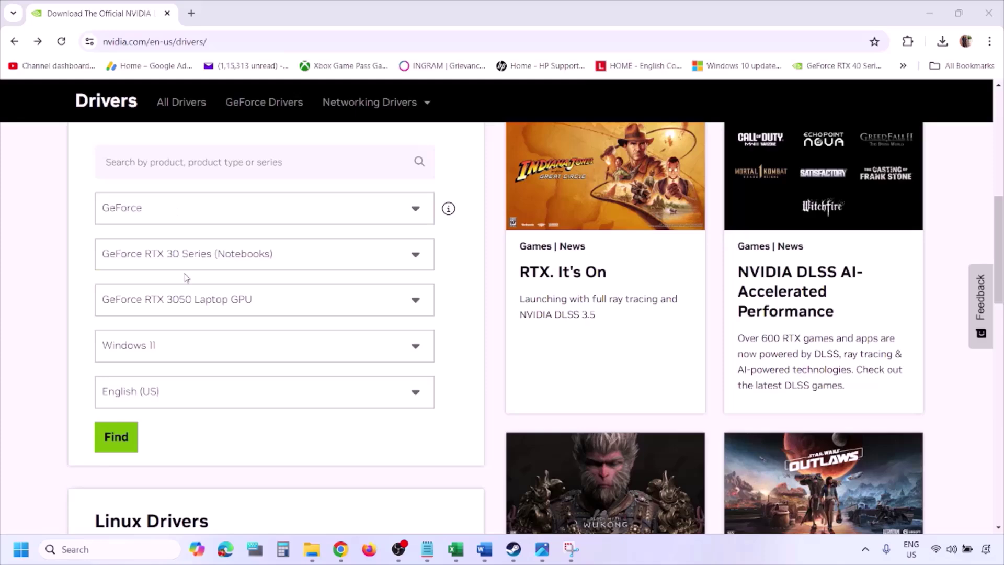
pyautogui.click(167, 350)
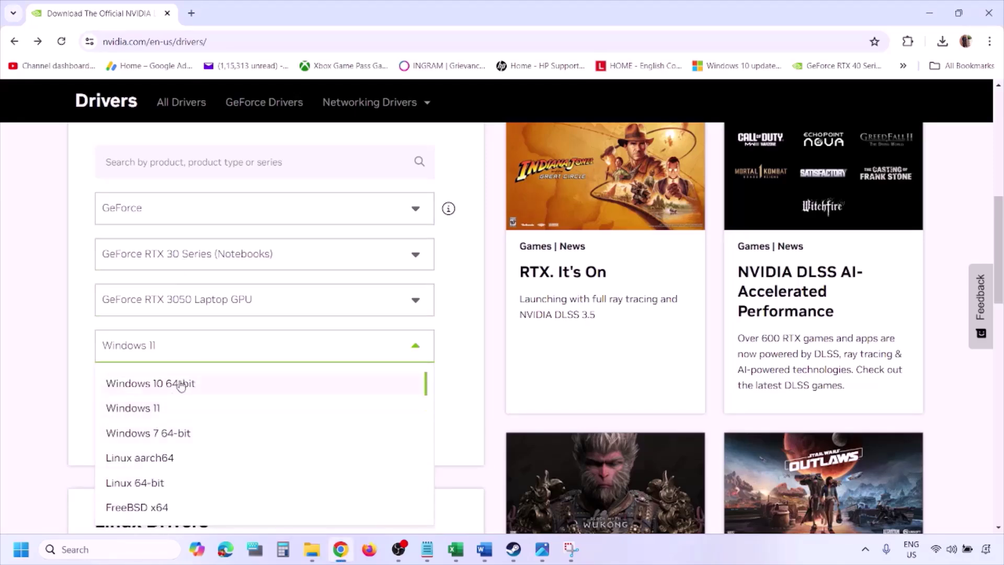
pyautogui.click(146, 413)
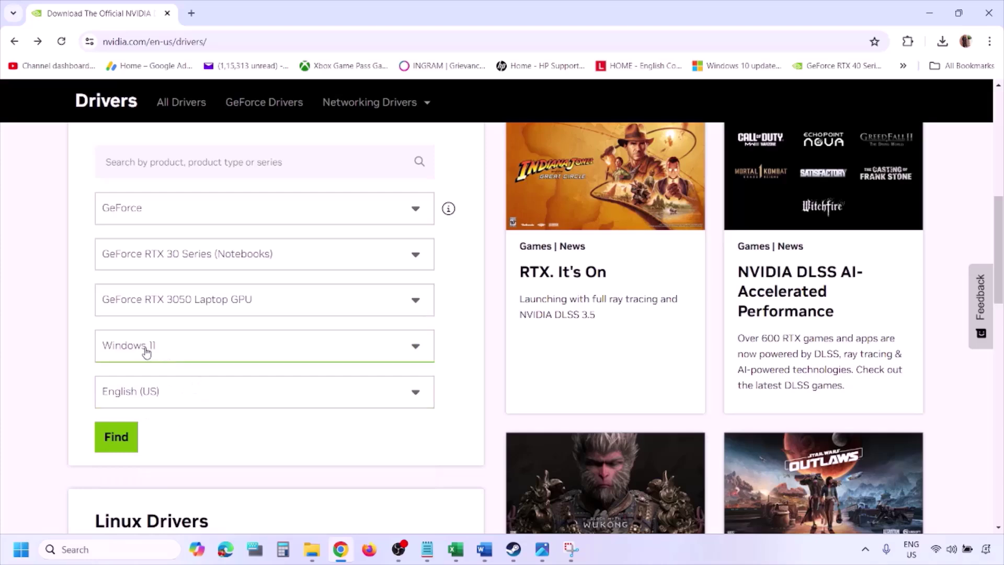
pyautogui.click(119, 440)
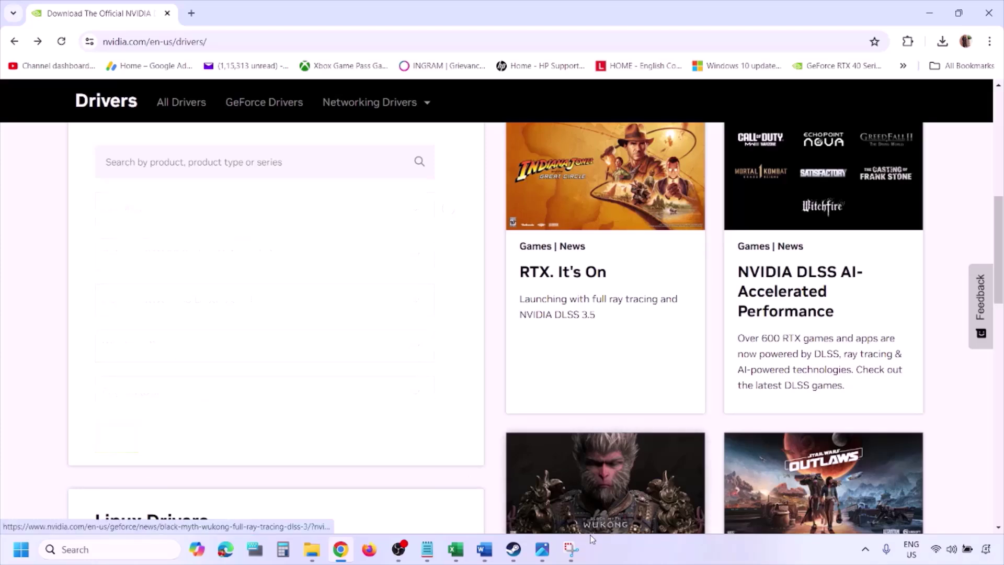
# - Switch to Photos and view the driver download and clean installation screenshots from 1.png through 5.png in order
pyautogui.click(542, 549)
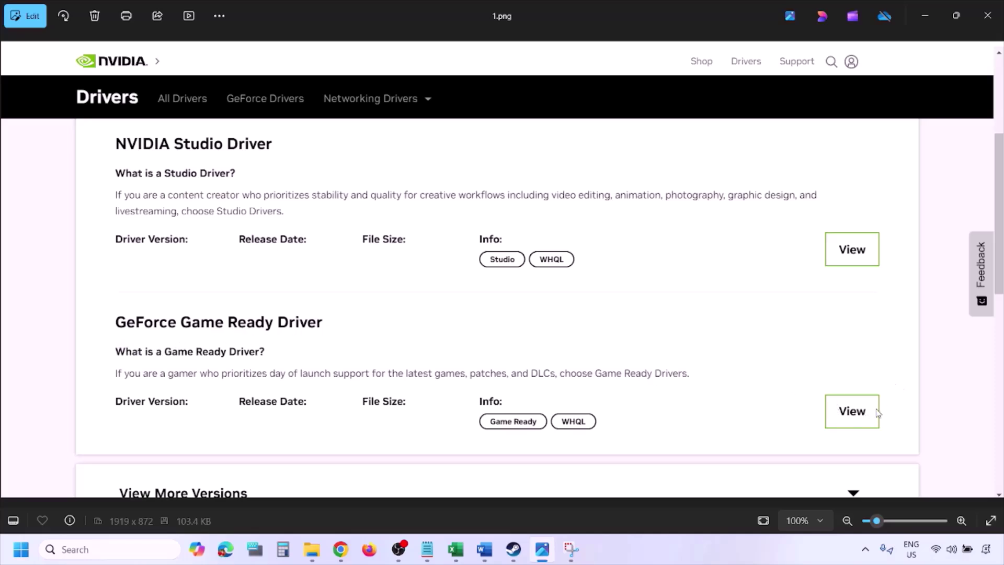
pyautogui.press('Right')
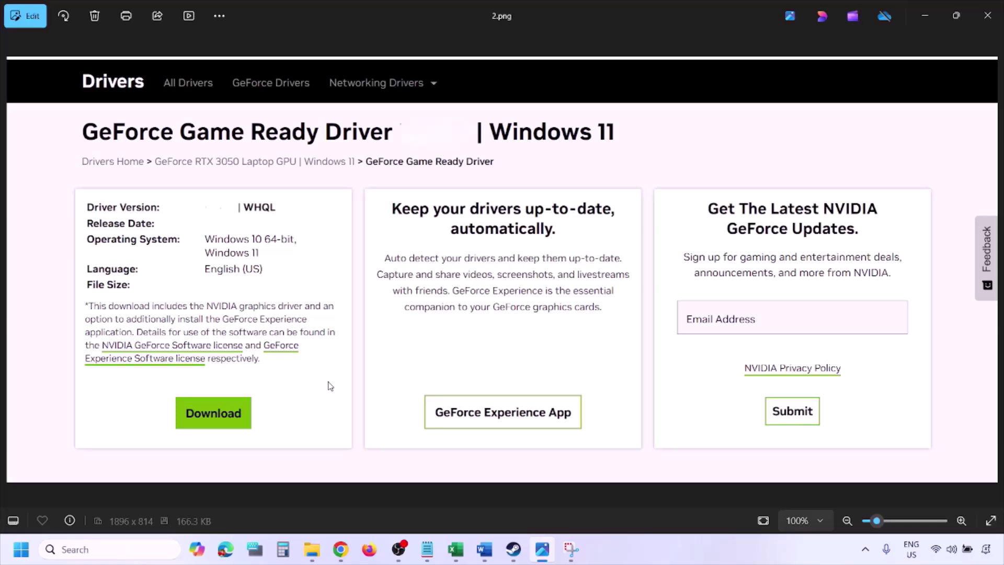
pyautogui.press('Right')
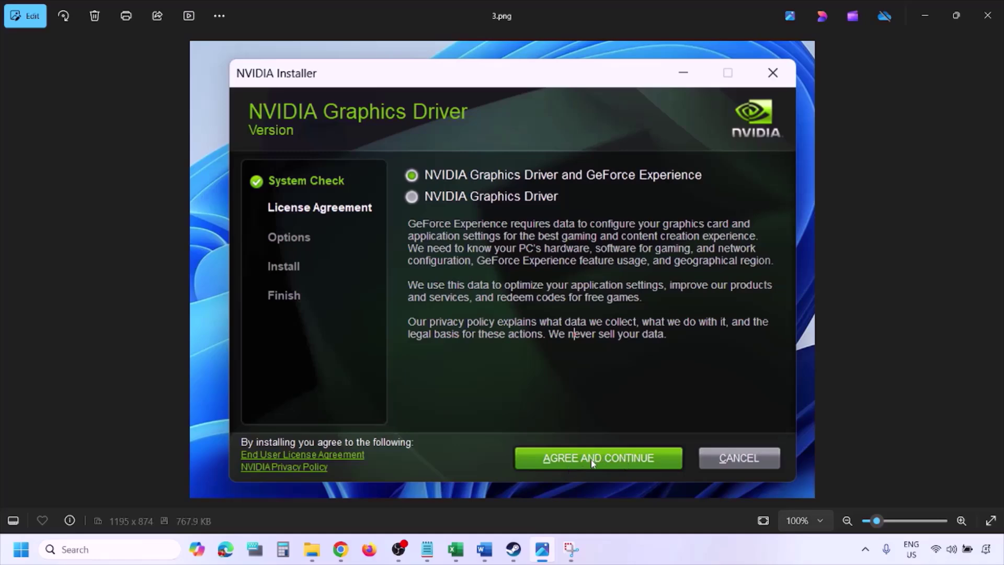
pyautogui.press('Right')
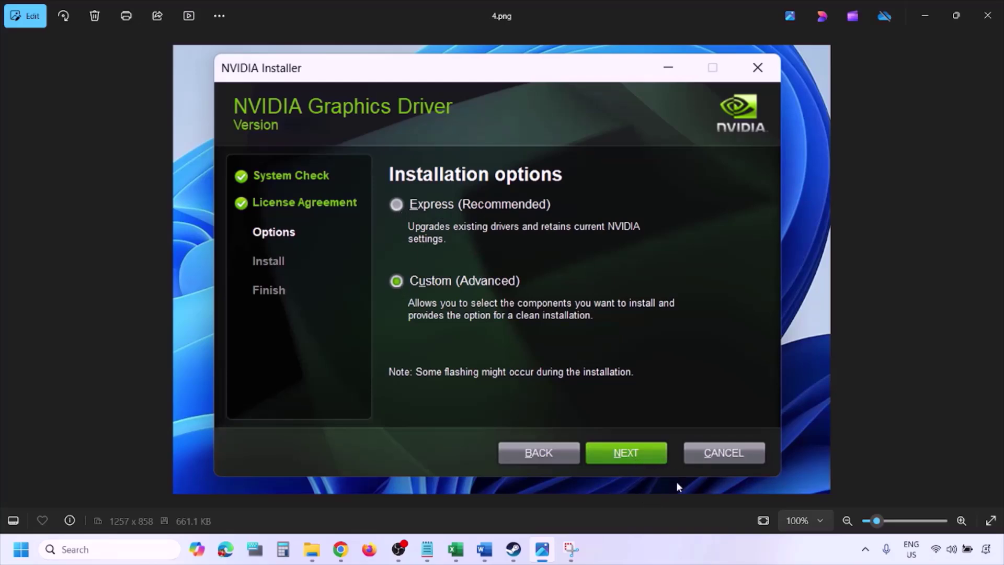
pyautogui.press('Right')
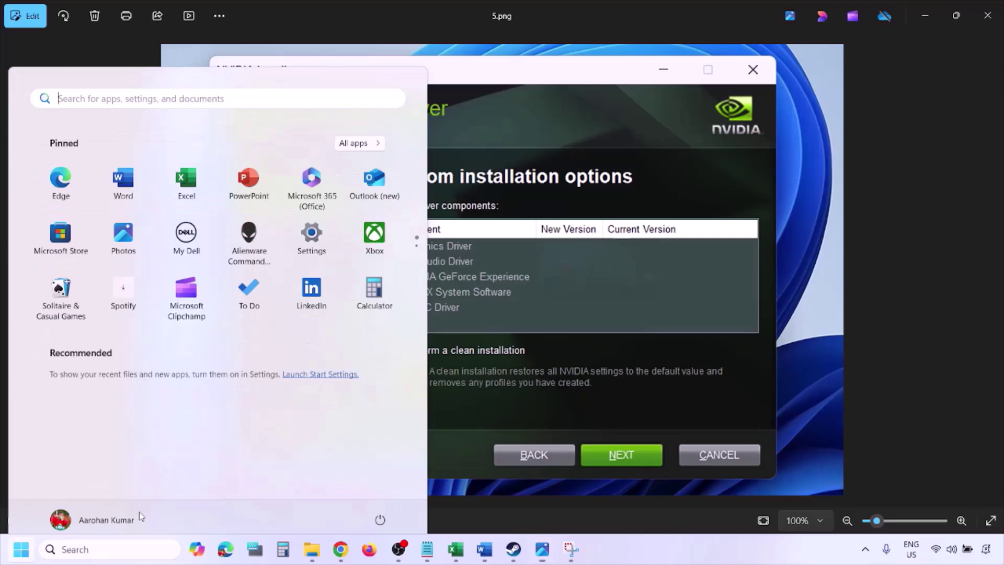
# - Show the Windows power options containing Restart, then dismiss them without restarting
pyautogui.click(21, 549)
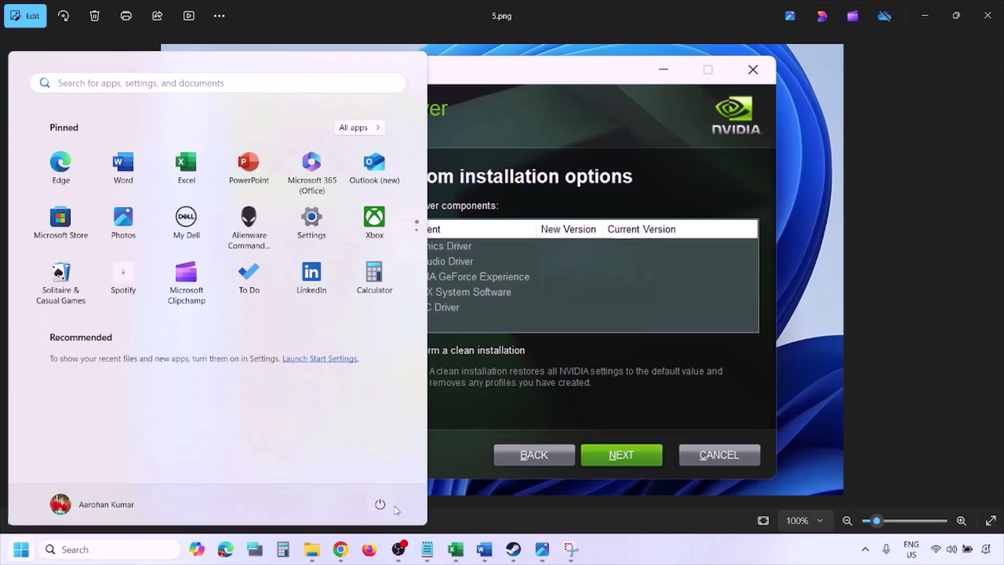
pyautogui.click(382, 505)
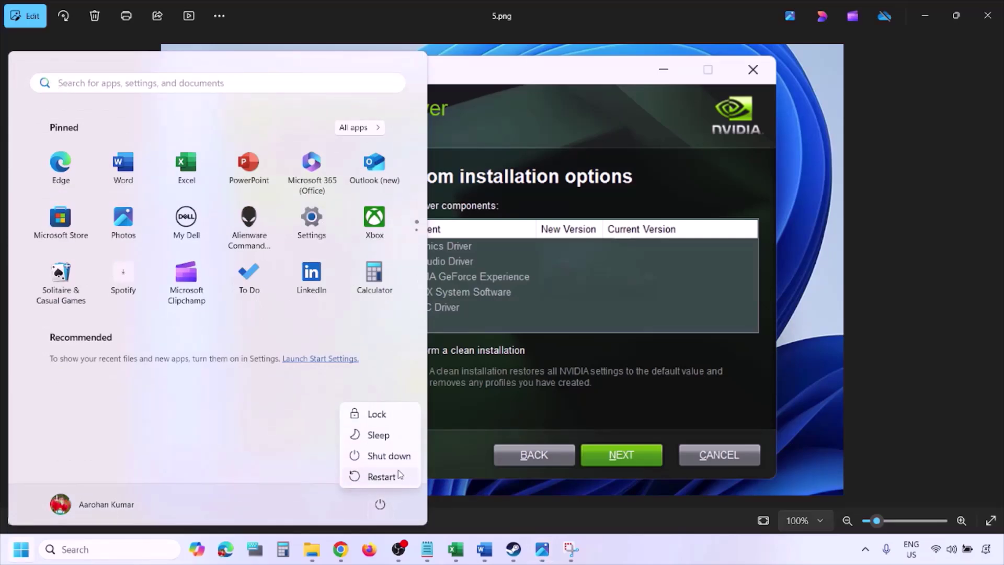
pyautogui.click(521, 493)
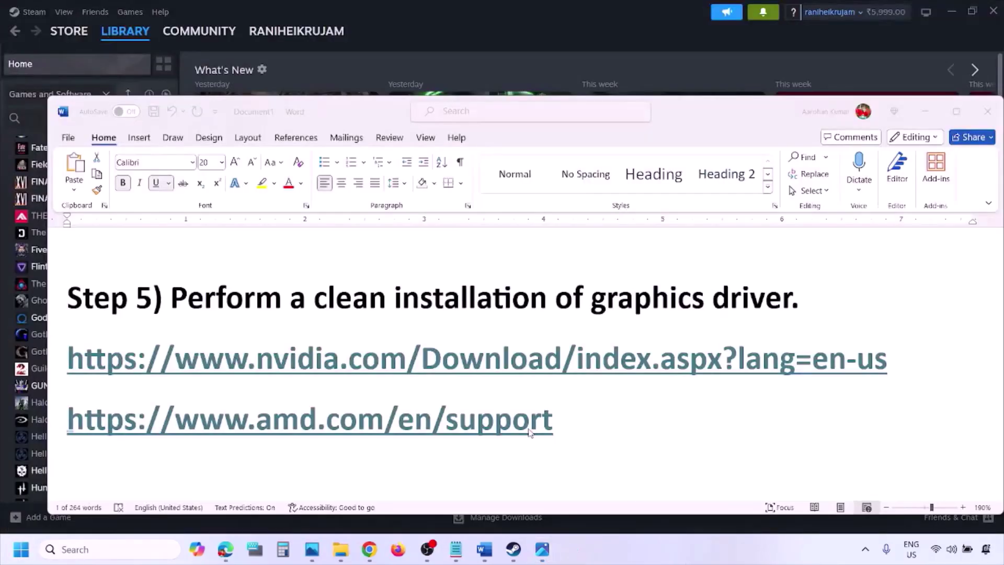
# - Select the AMD support link under Step 5, briefly show the Windows power options, and delete the link from the document
pyautogui.tripleClick(219, 408)
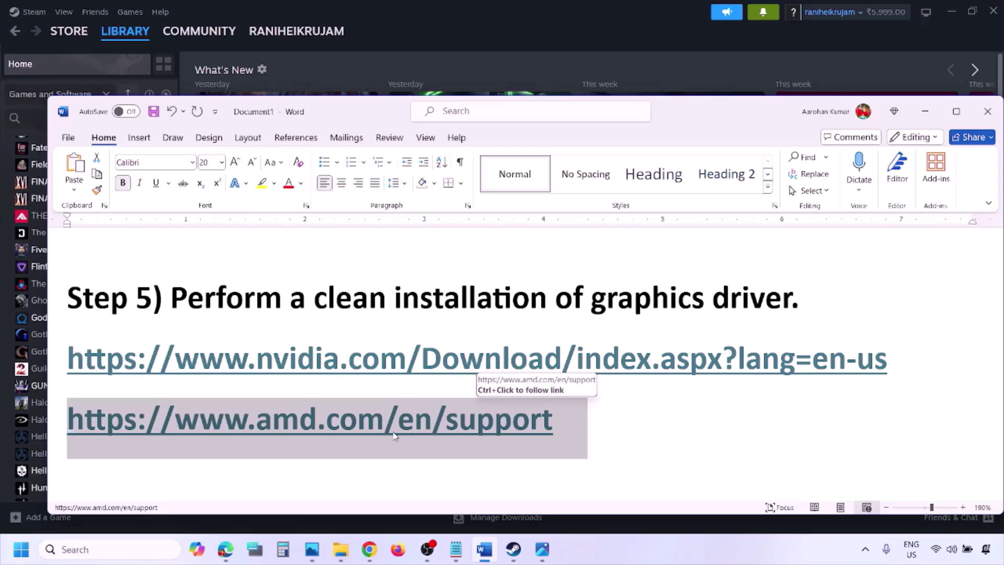
pyautogui.click(21, 549)
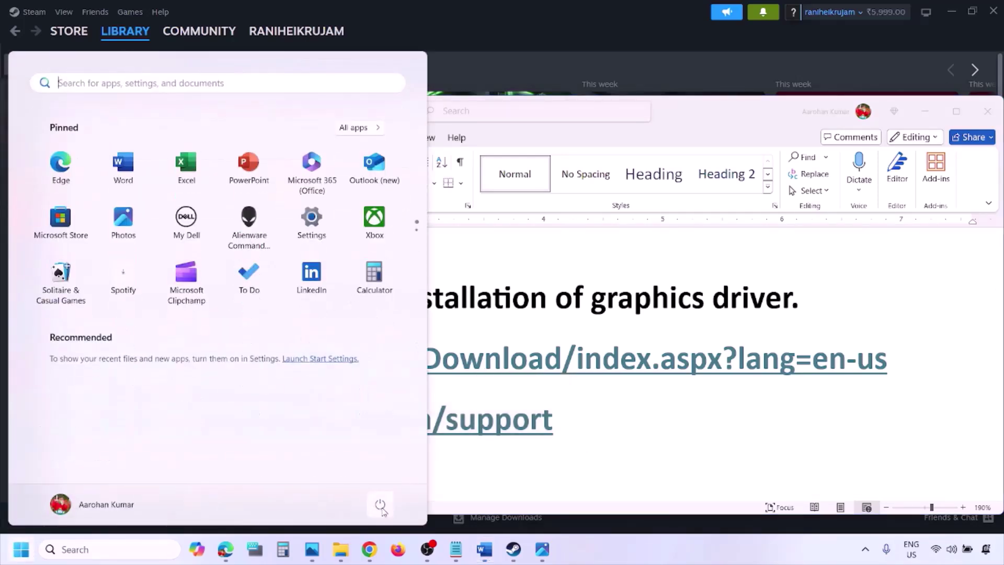
pyautogui.click(380, 504)
pyautogui.click(634, 554)
pyautogui.press('Delete')
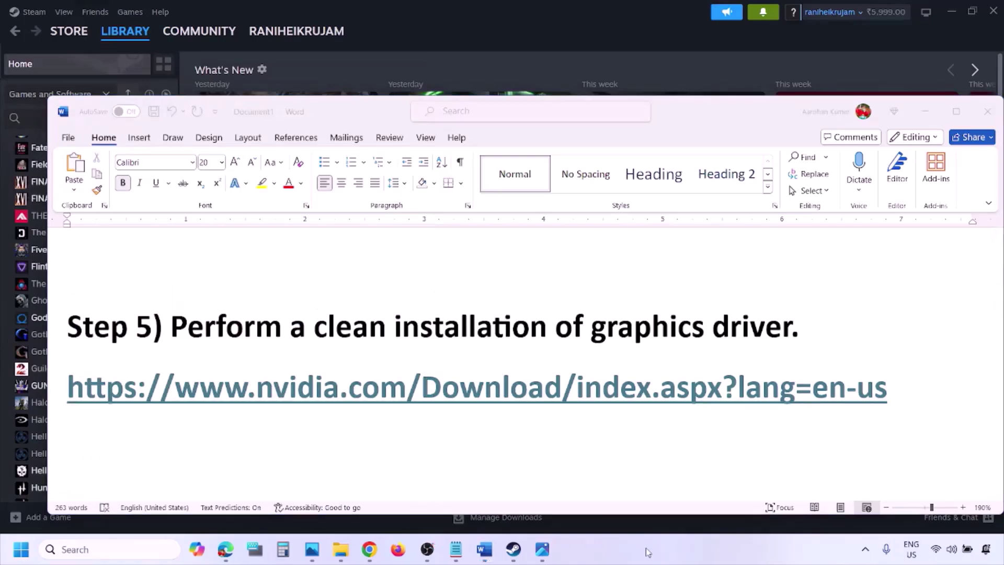
pyautogui.scroll(-3, 470, 359)
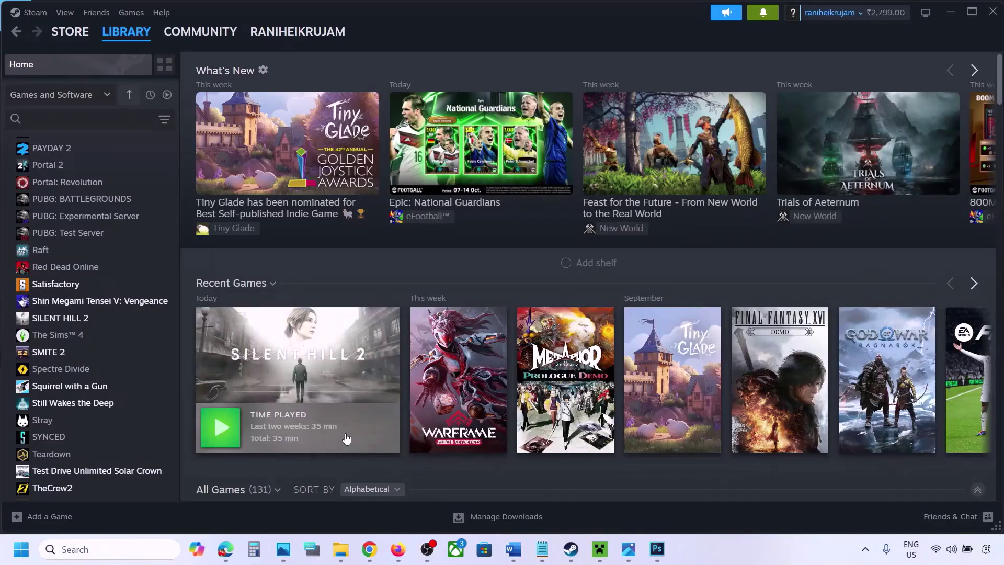
# - Search Windows for "graphics" and open Graphics settings
pyautogui.click(80, 549)
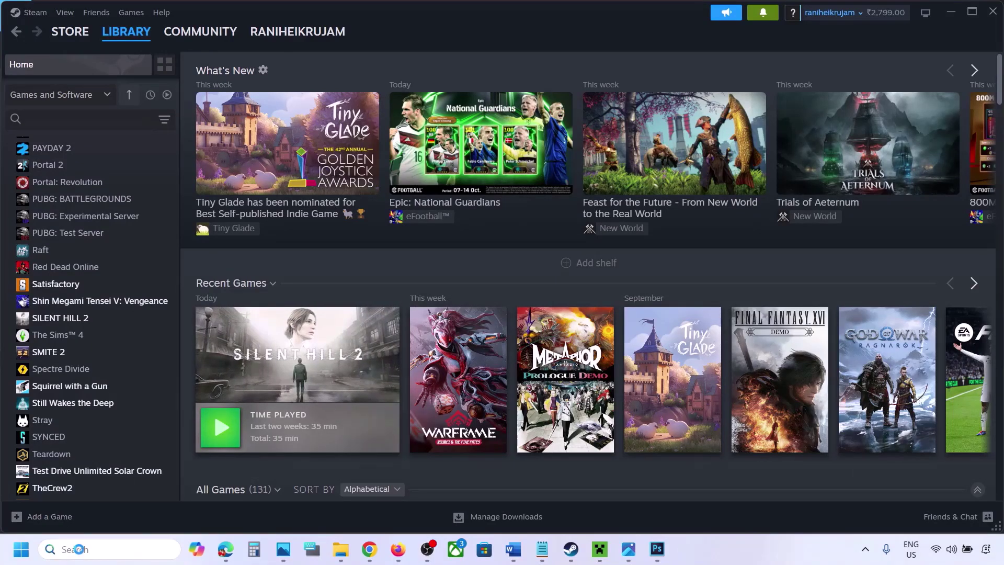
pyautogui.write('graphics')
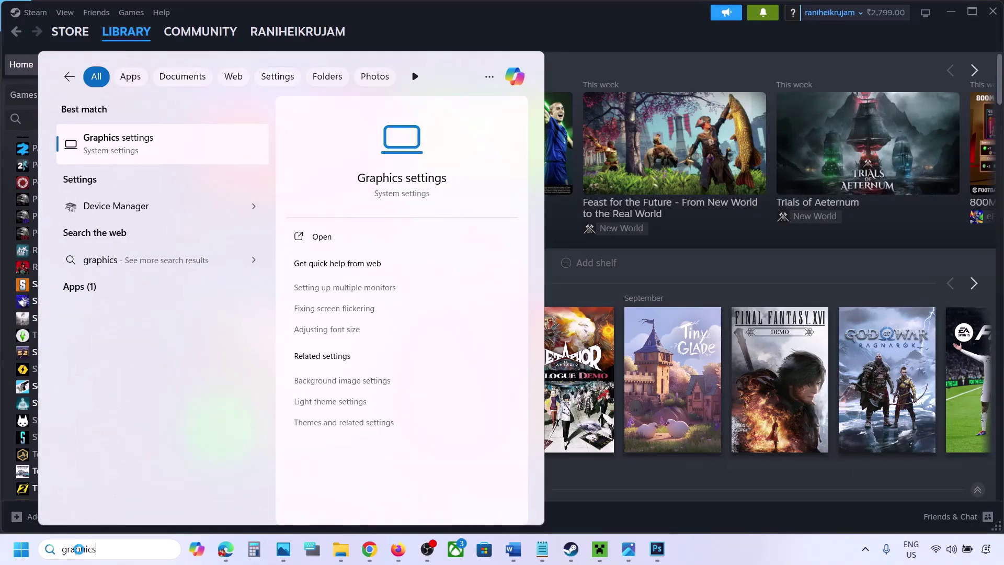
pyautogui.click(124, 150)
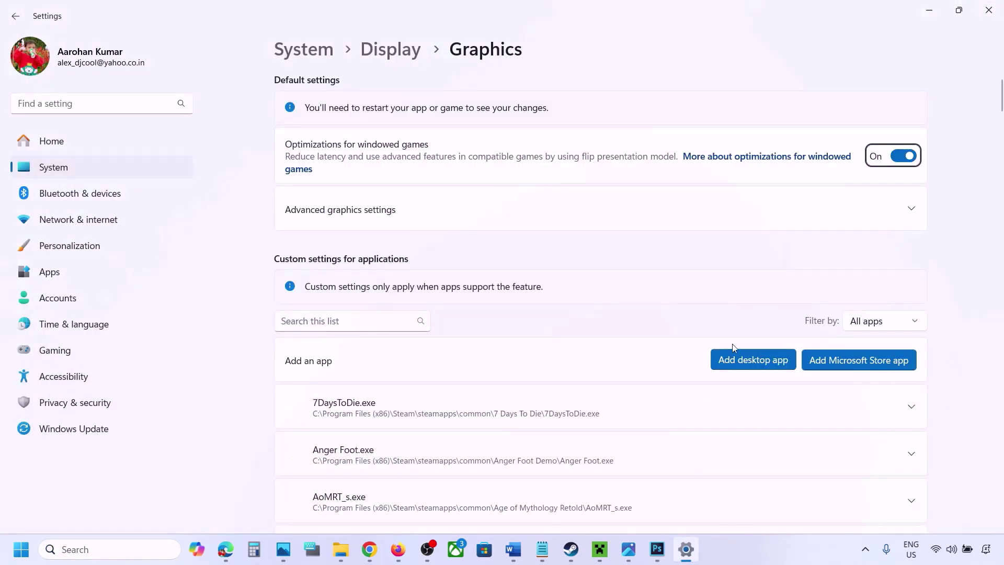
# - Start adding a desktop app to the graphics list and go to Steam's common folder, then cancel the file selection
pyautogui.click(759, 361)
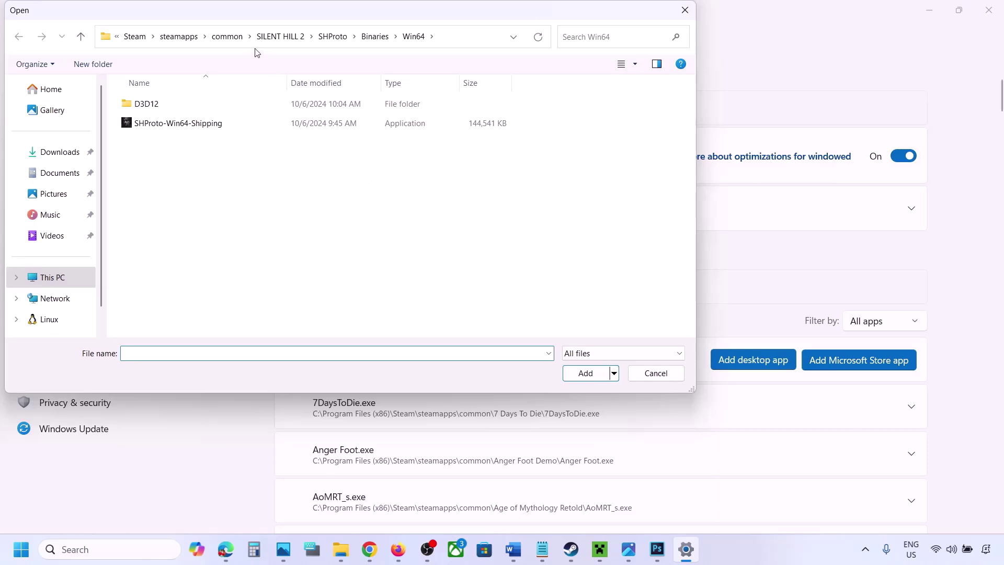
pyautogui.click(237, 37)
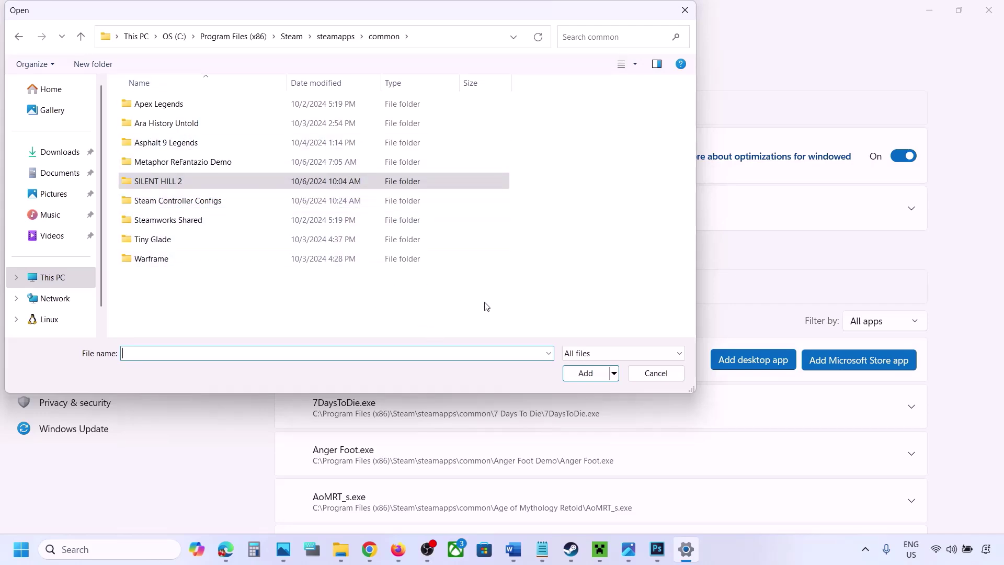
pyautogui.click(656, 374)
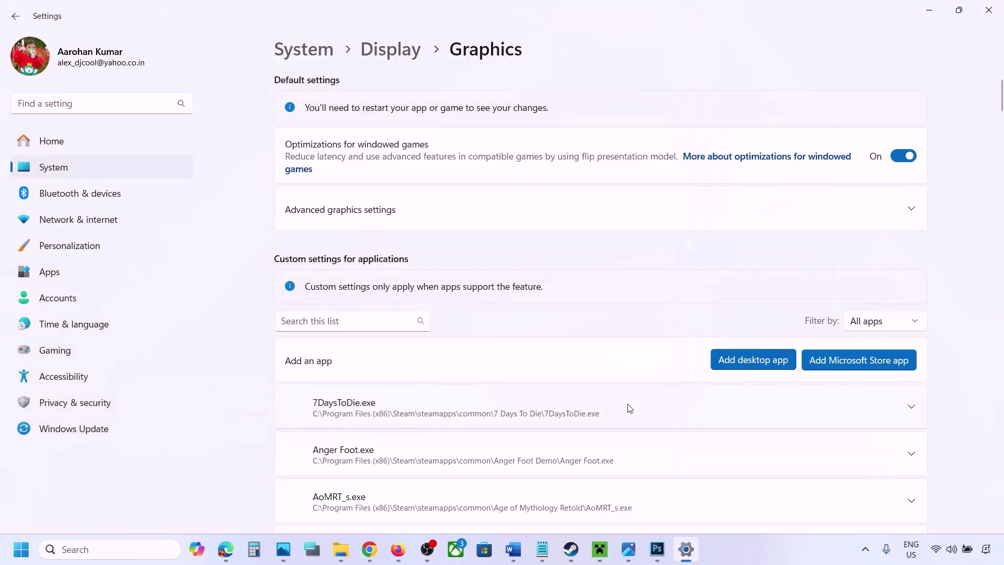
# - Set the GPU preference of ChainedTogether-Win64-Shipping.exe to High Performance (NVIDIA GeForce RTX 3050 Laptop GPU)
pyautogui.scroll(-7, 629, 406)
pyautogui.scroll(-2, 630, 408)
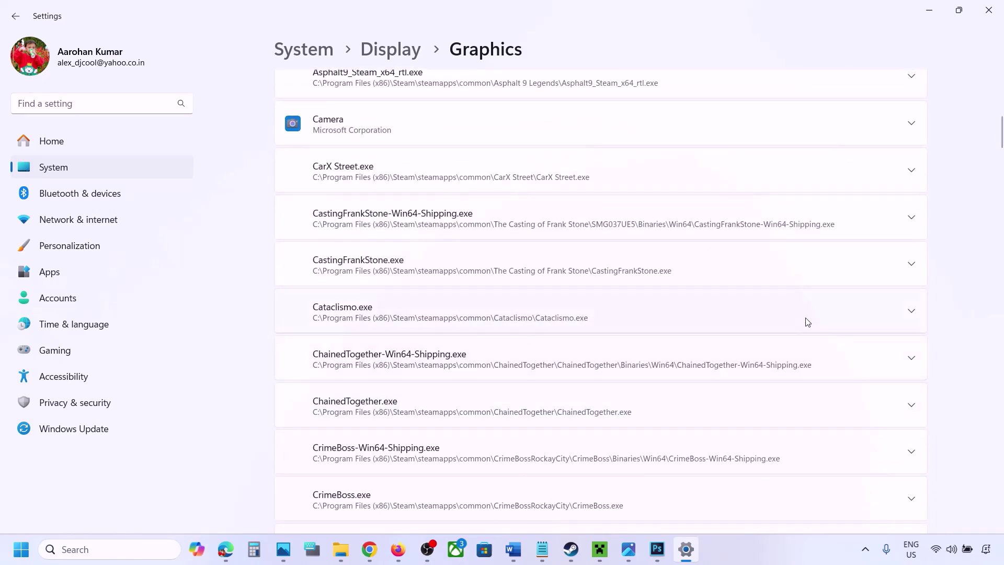
pyautogui.click(911, 361)
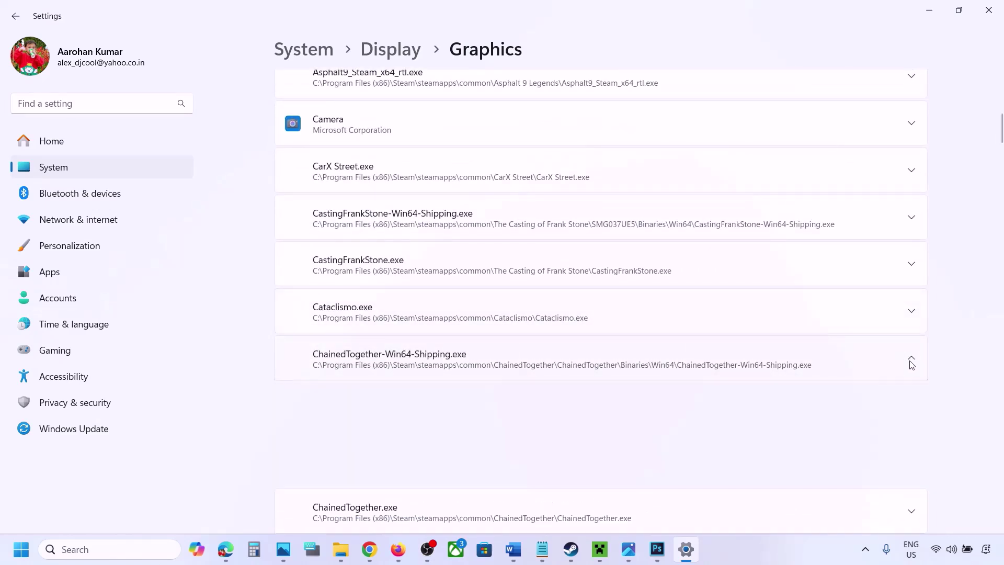
pyautogui.click(851, 399)
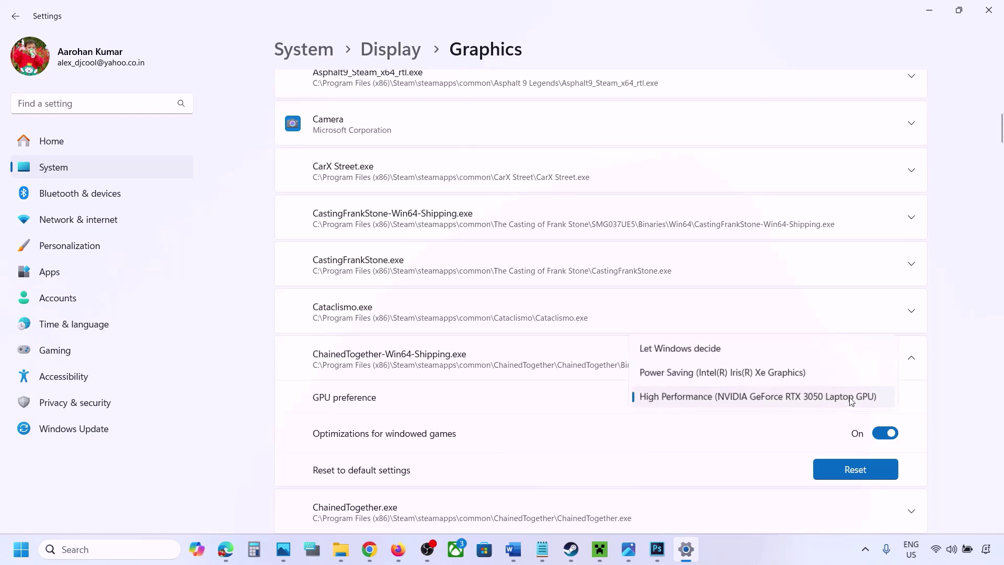
pyautogui.click(794, 399)
pyautogui.click(771, 543)
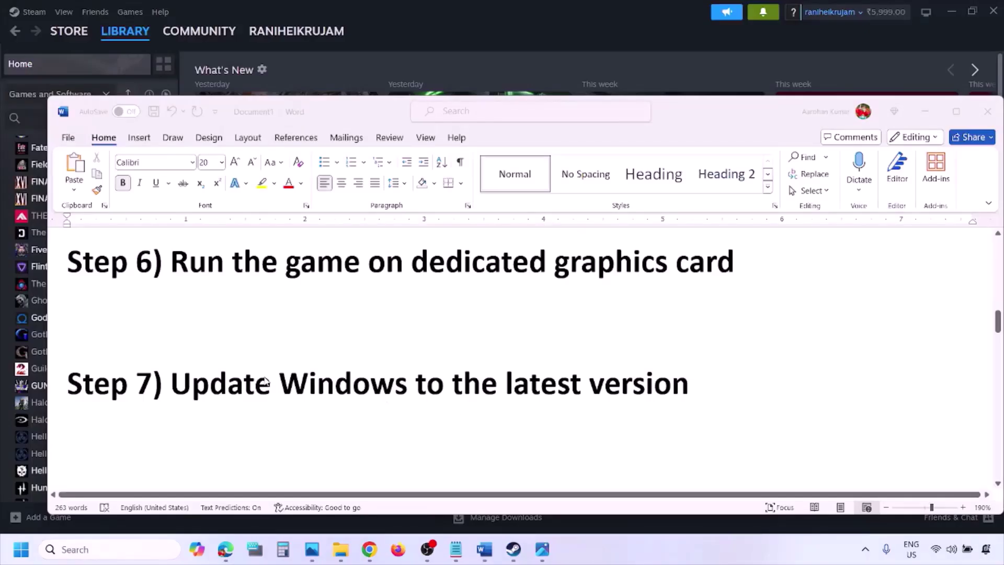
# - Highlight the Step 7 heading about updating Windows, open Windows Update in Settings and check for updates
pyautogui.click(265, 382)
pyautogui.moveTo(170, 384); pyautogui.dragTo(679, 400)
pyautogui.press('super+i')
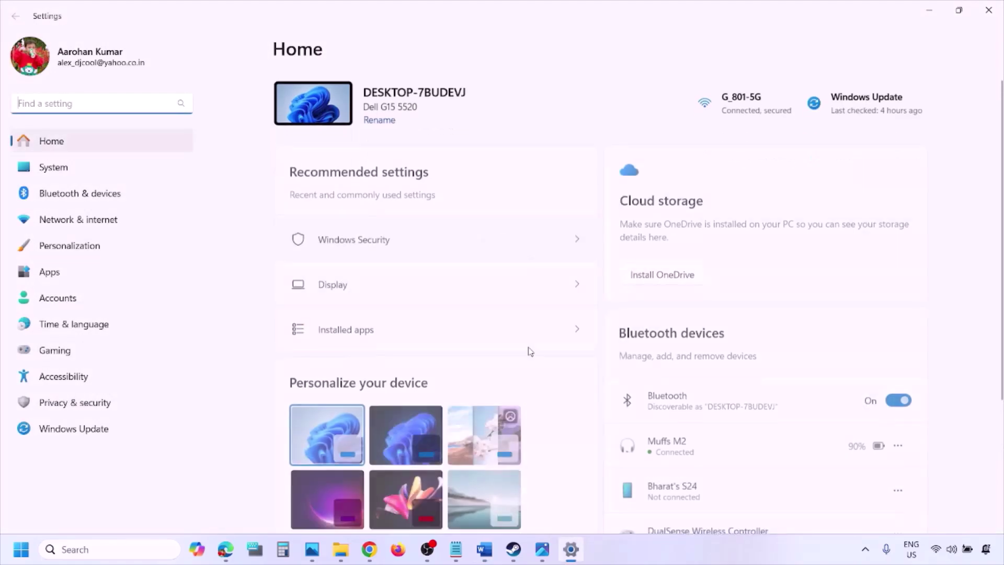
pyautogui.click(84, 431)
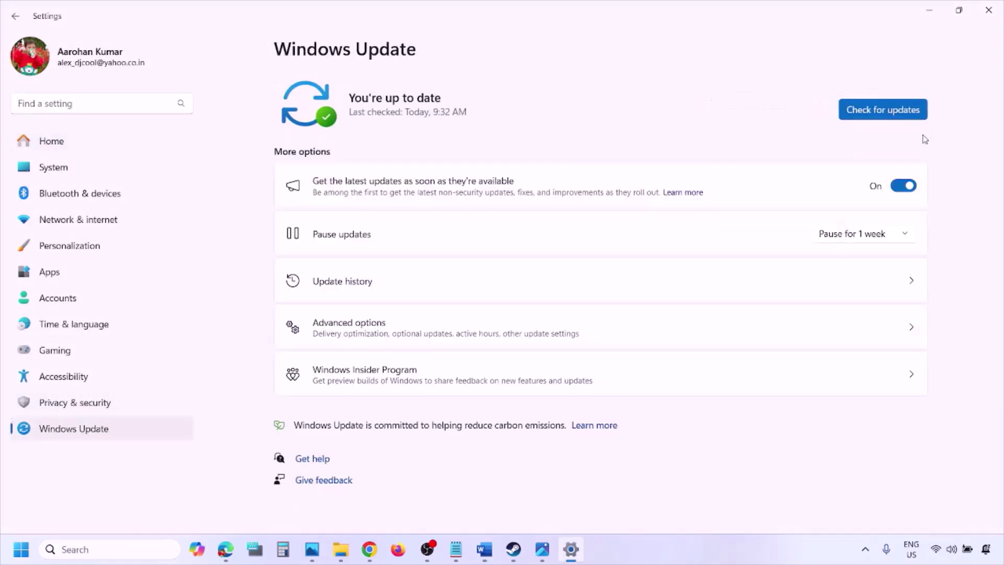
pyautogui.click(884, 110)
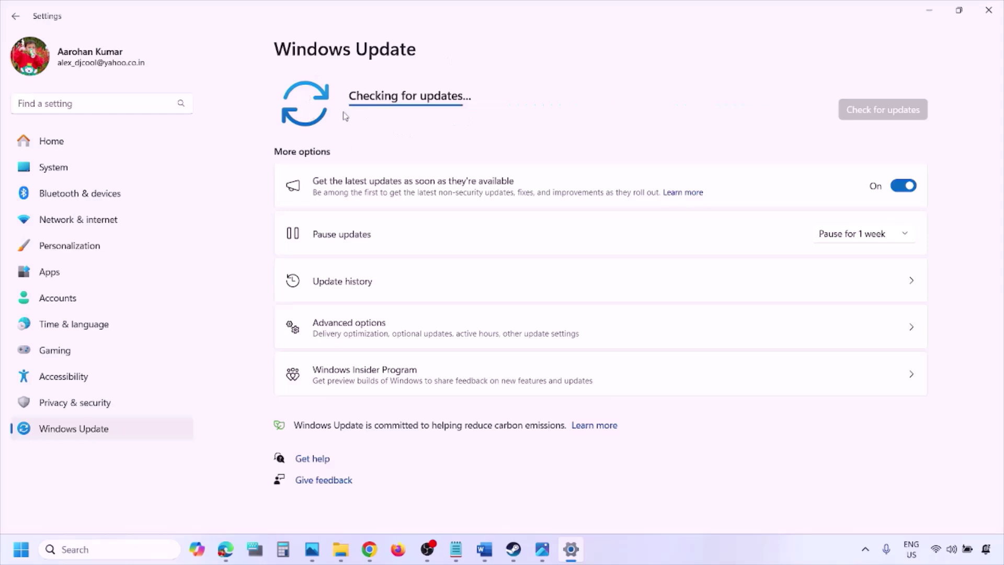
# - Show the Windows power options containing Restart, and return to the Word document without restarting
pyautogui.click(21, 549)
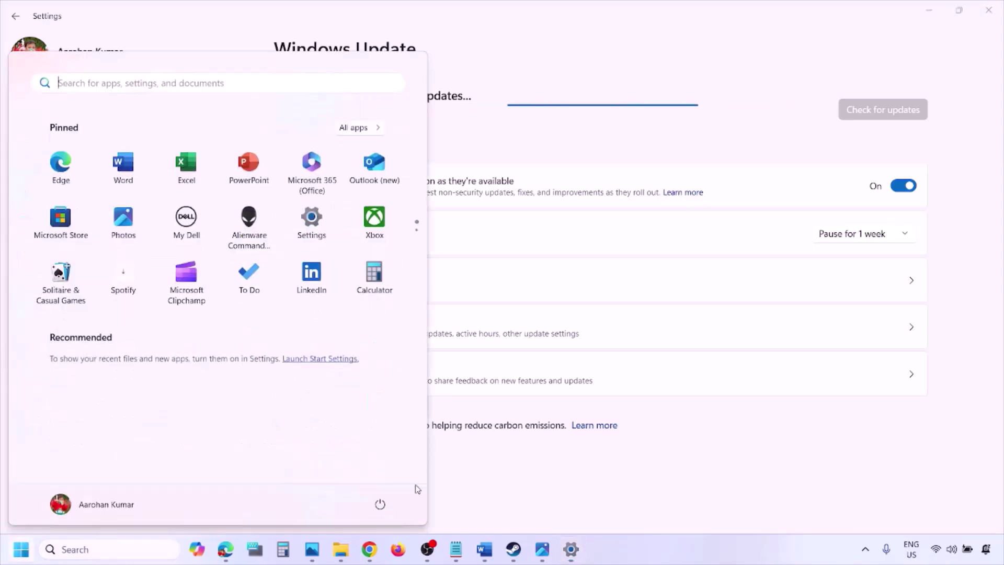
pyautogui.click(380, 504)
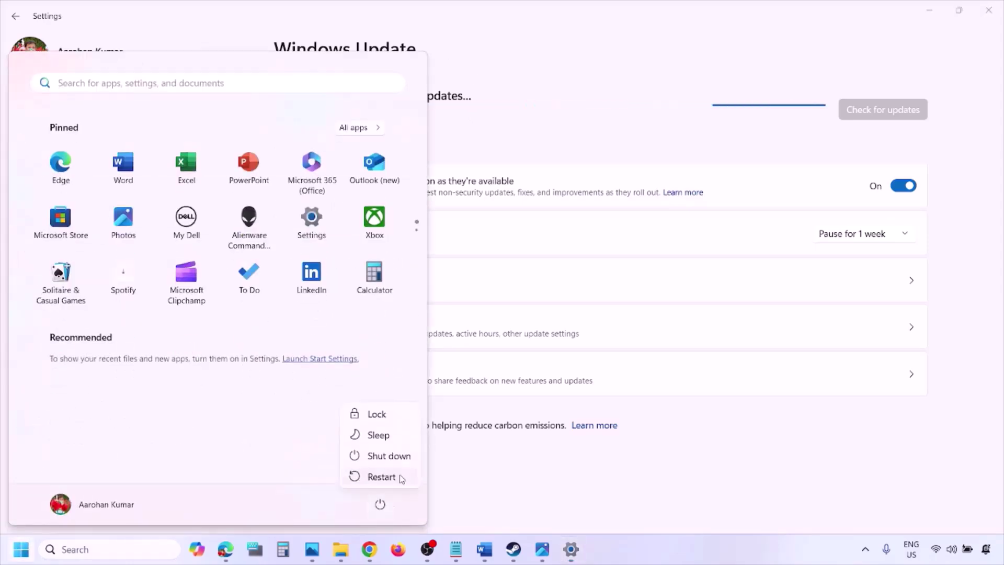
pyautogui.click(485, 556)
# - Copy the Visual C++ download link under Step 8 and open it in a new Chrome window
pyautogui.scroll(-2, 439, 410)
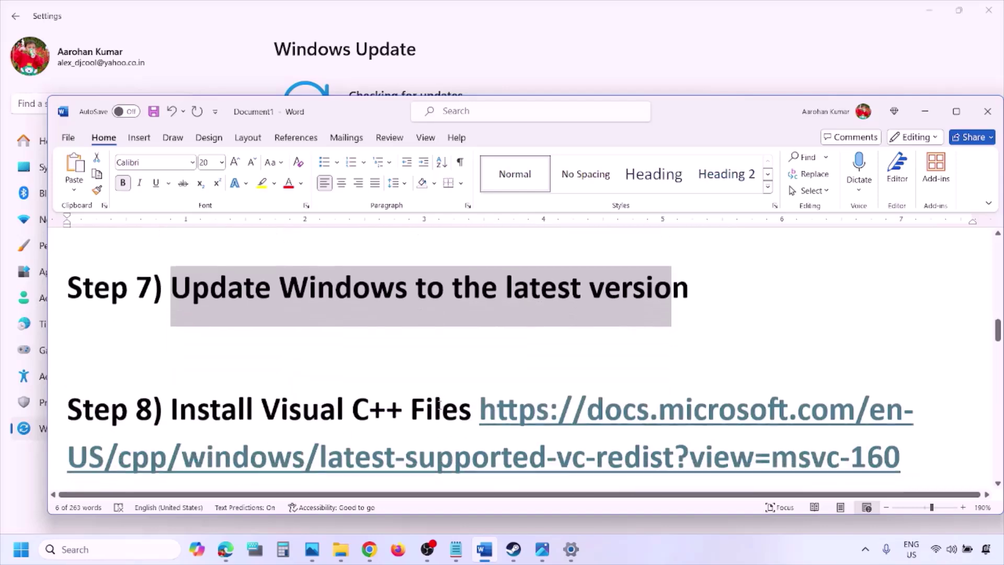
pyautogui.moveTo(917, 436); pyautogui.dragTo(551, 389)
pyautogui.hotkey('ctrl', 'c')
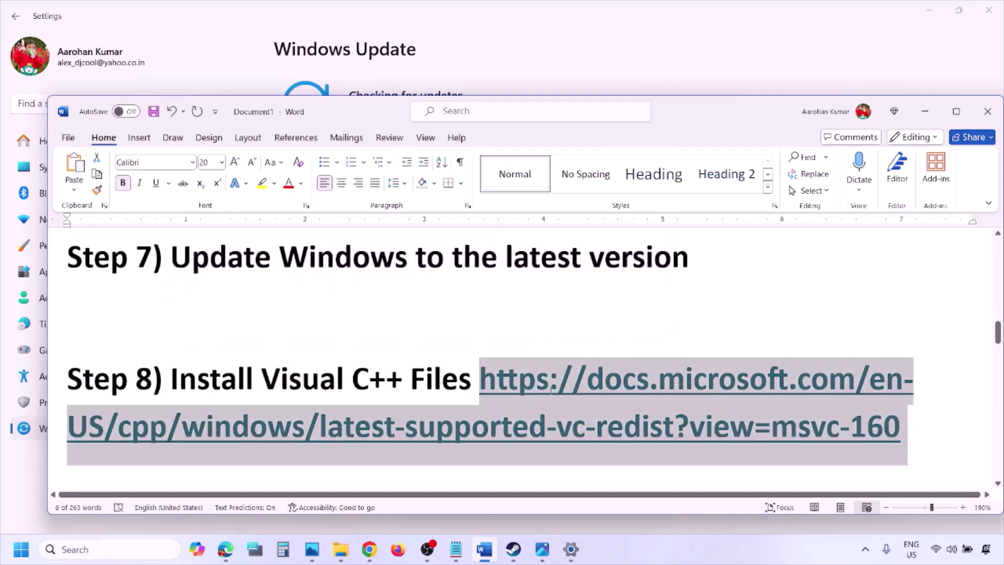
pyautogui.rightClick(369, 549)
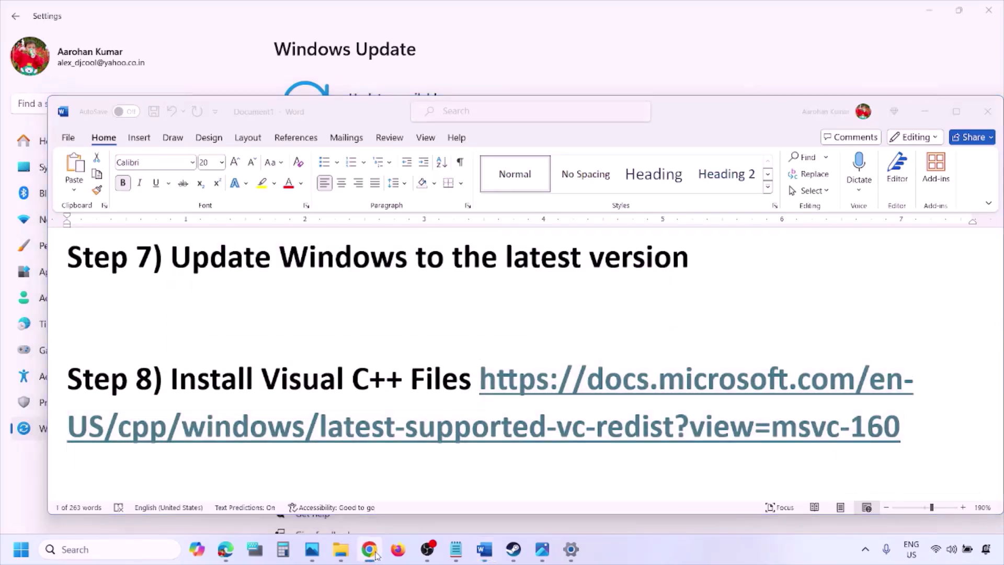
pyautogui.click(328, 426)
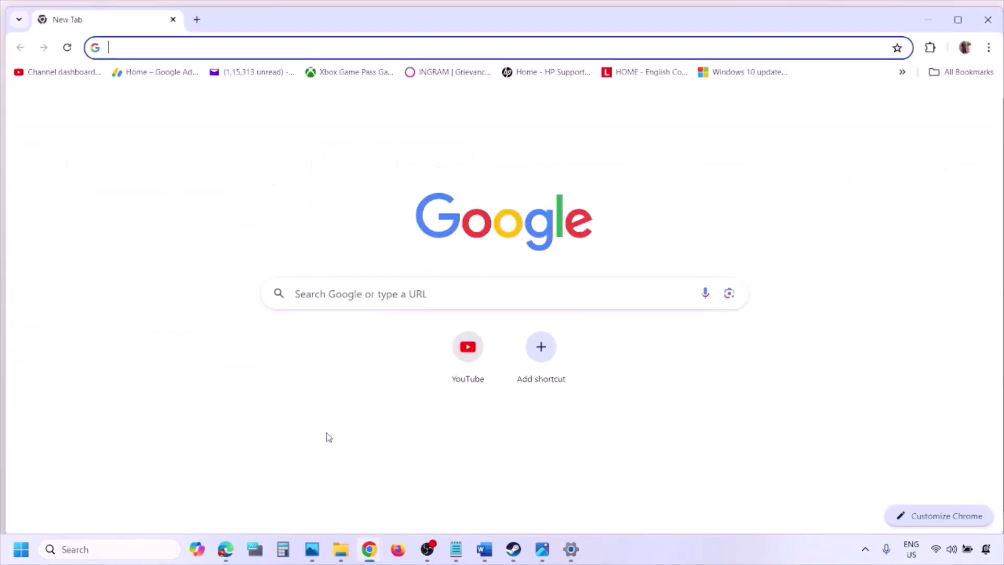
pyautogui.hotkey('ctrl', 'v')
pyautogui.press('Return')
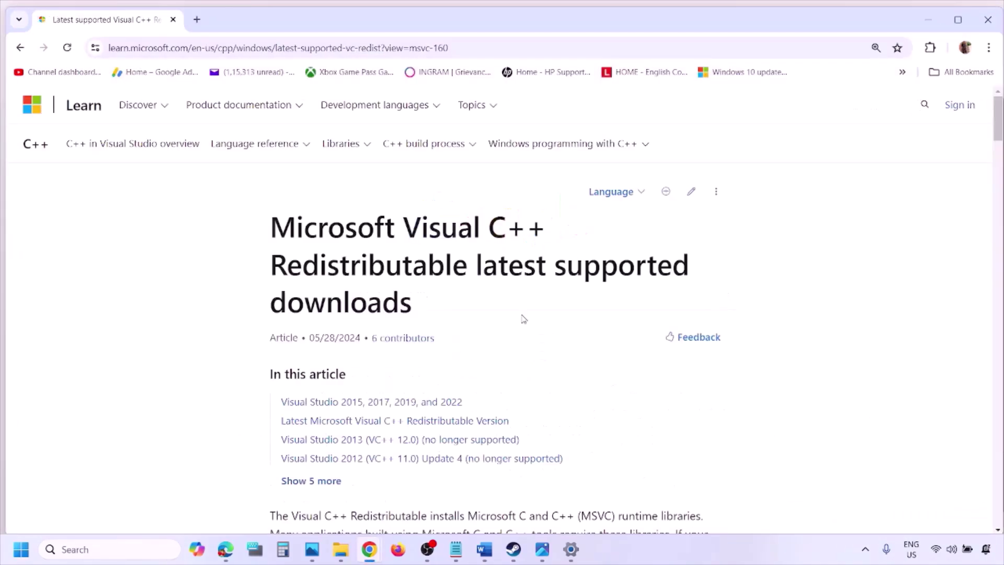
# - Find the section for Visual Studio 2015, 2017, 2019, and 2022 and highlight its heading
pyautogui.scroll(-2, 462, 303)
pyautogui.hotkey('ctrl', '+')
pyautogui.scroll(-4, 436, 304)
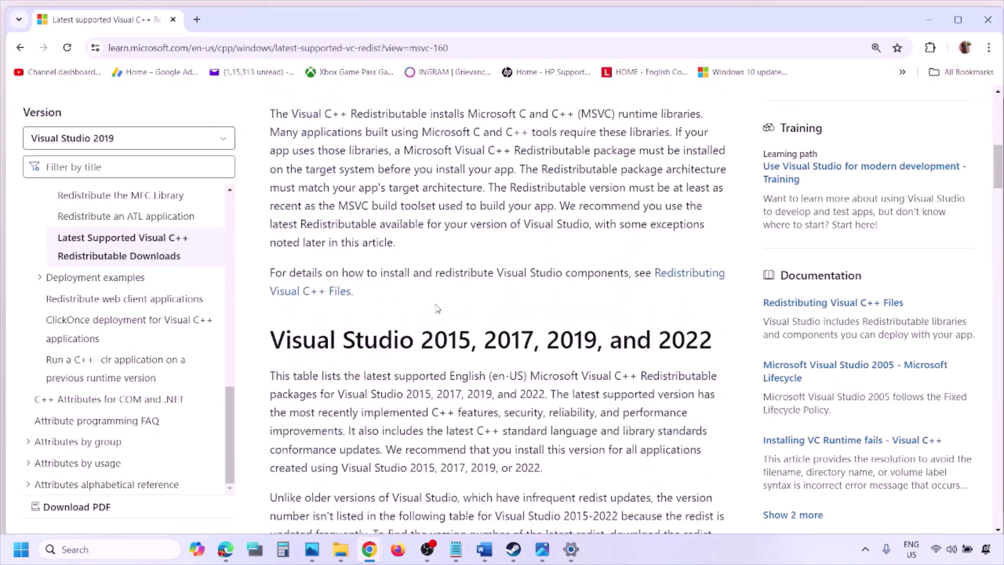
pyautogui.moveTo(325, 285); pyautogui.dragTo(673, 281)
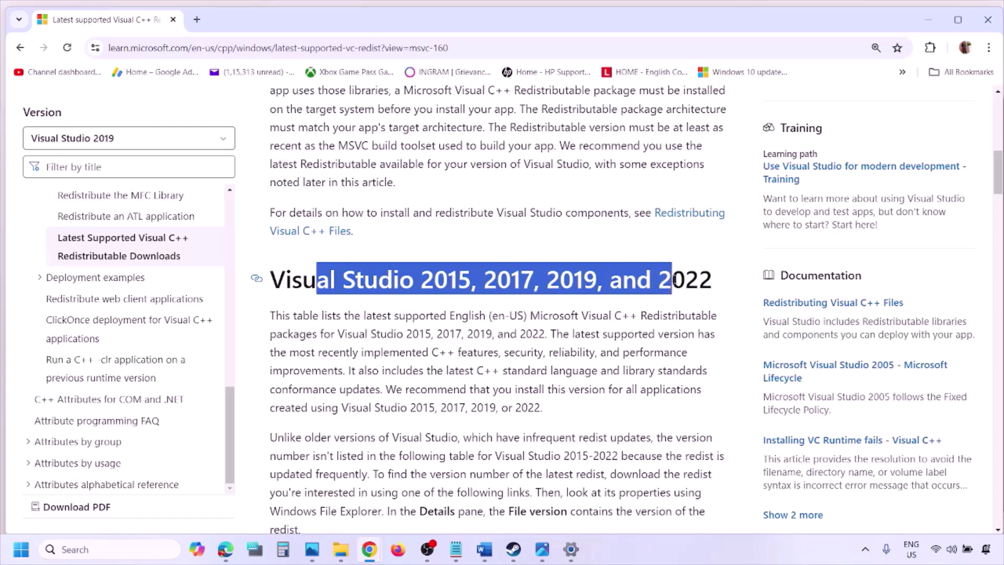
# - Download the X86 package from the latest Redistributable version table and start repairing its installation
pyautogui.scroll(-10, 441, 373)
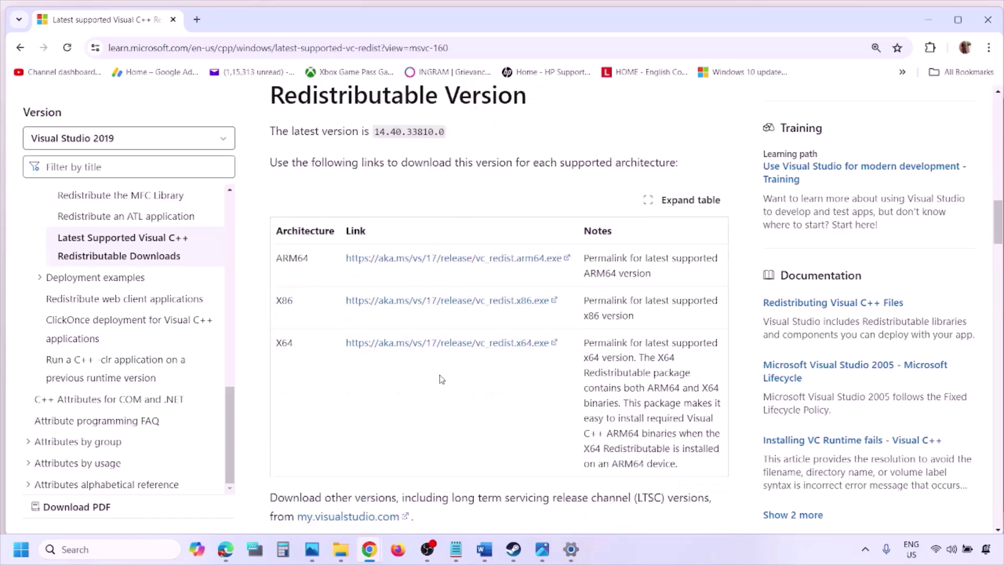
pyautogui.doubleClick(283, 301)
pyautogui.doubleClick(284, 342)
pyautogui.moveTo(279, 300); pyautogui.dragTo(493, 307)
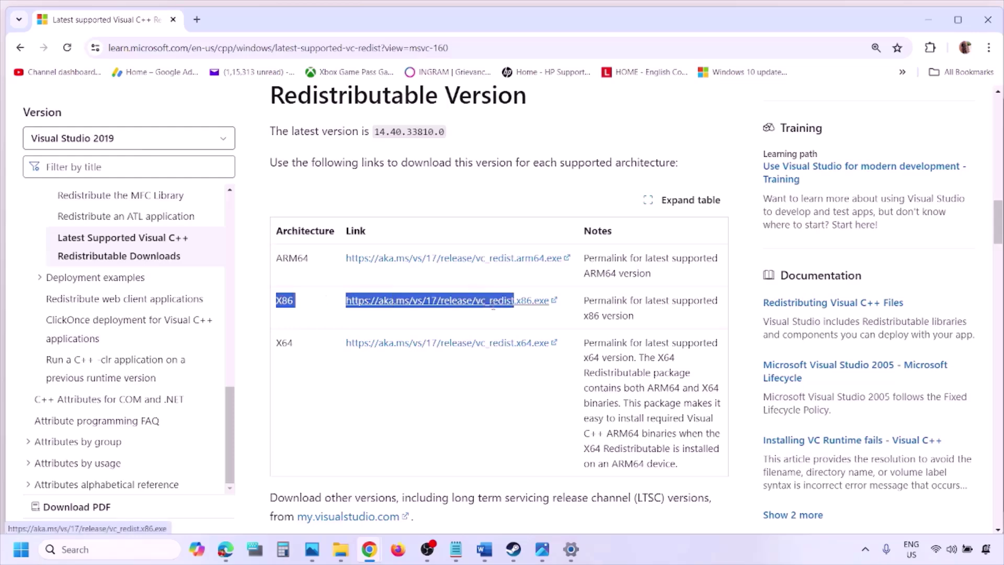
pyautogui.click(492, 309)
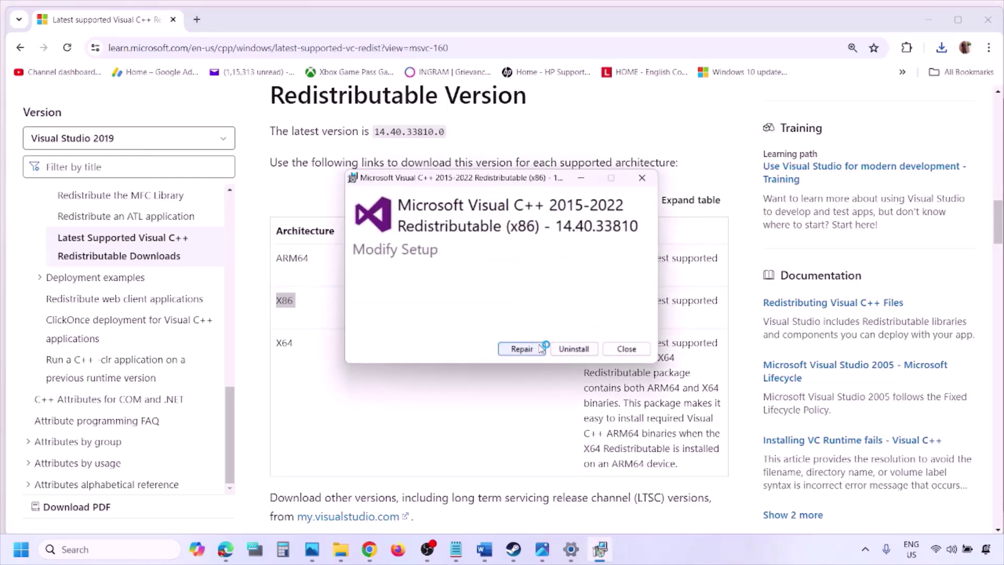
pyautogui.click(522, 349)
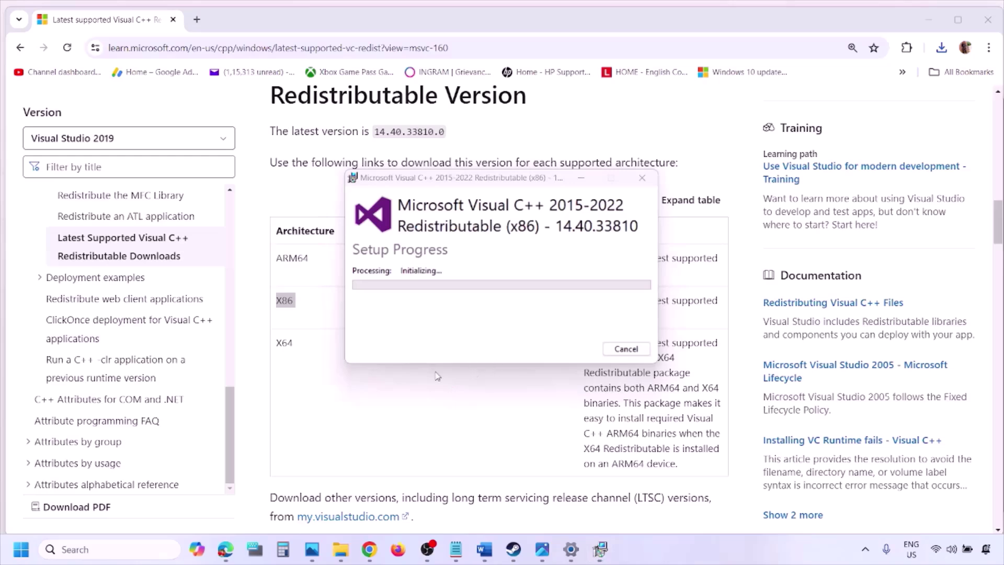
# - Download VC_redist.x64.exe from the X64 row, run it and start repairing the x64 Redistributable
pyautogui.click(283, 343)
pyautogui.doubleClick(284, 343)
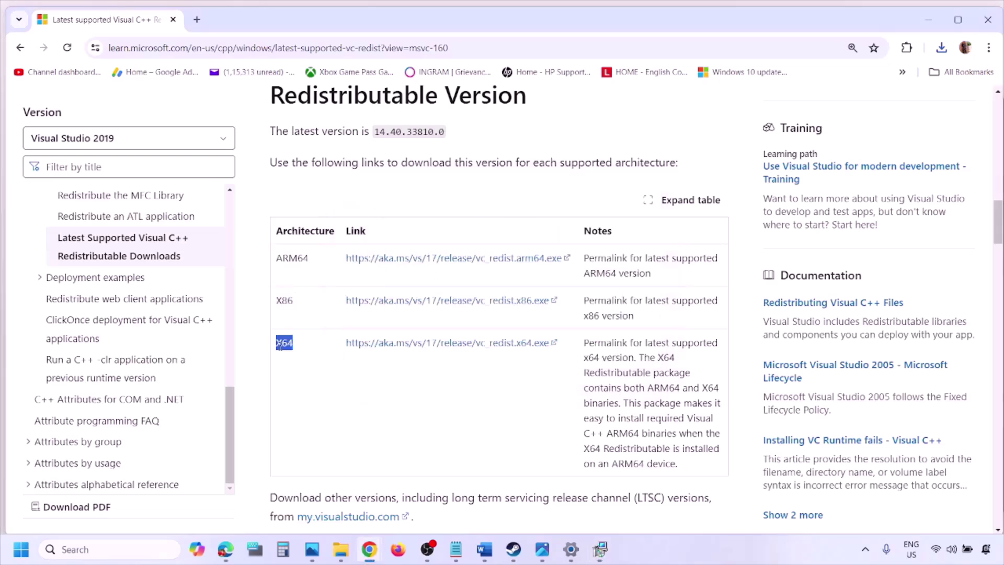
pyautogui.click(453, 345)
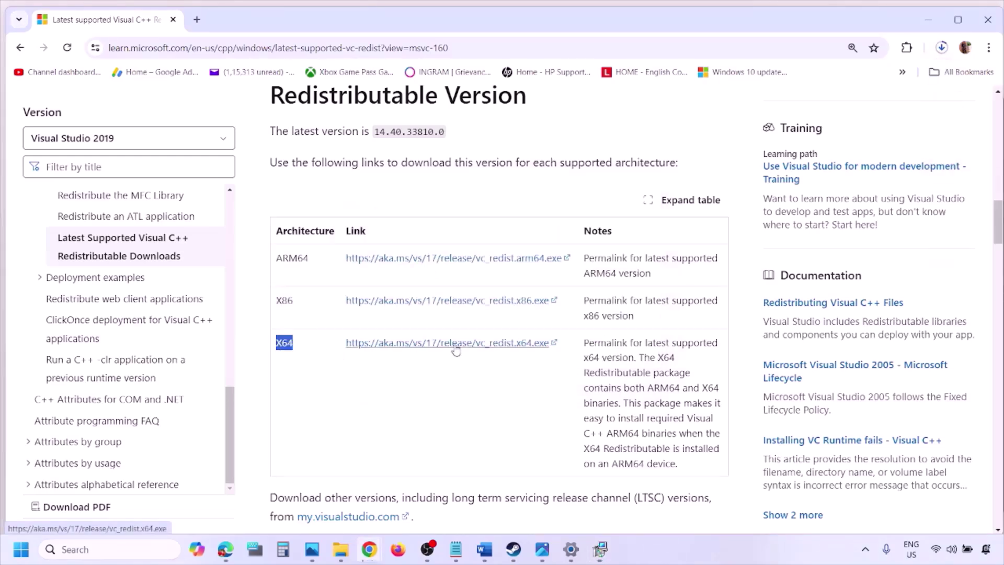
pyautogui.click(602, 557)
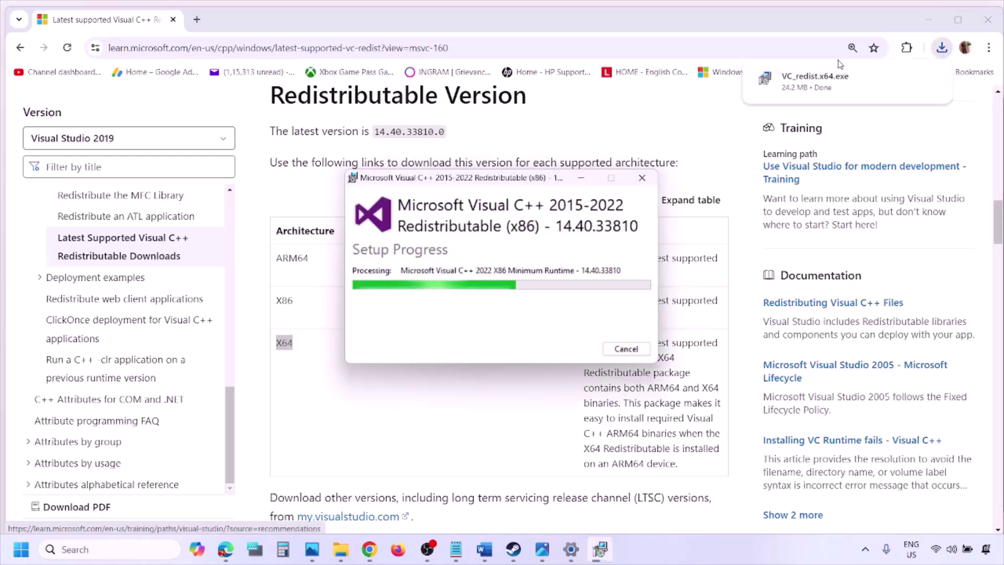
pyautogui.click(696, 209)
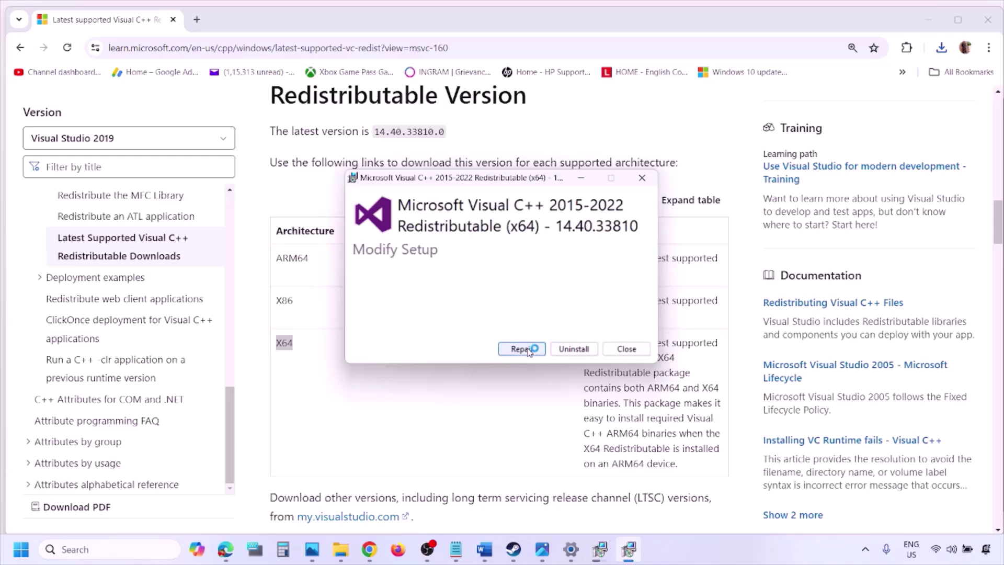
pyautogui.click(523, 349)
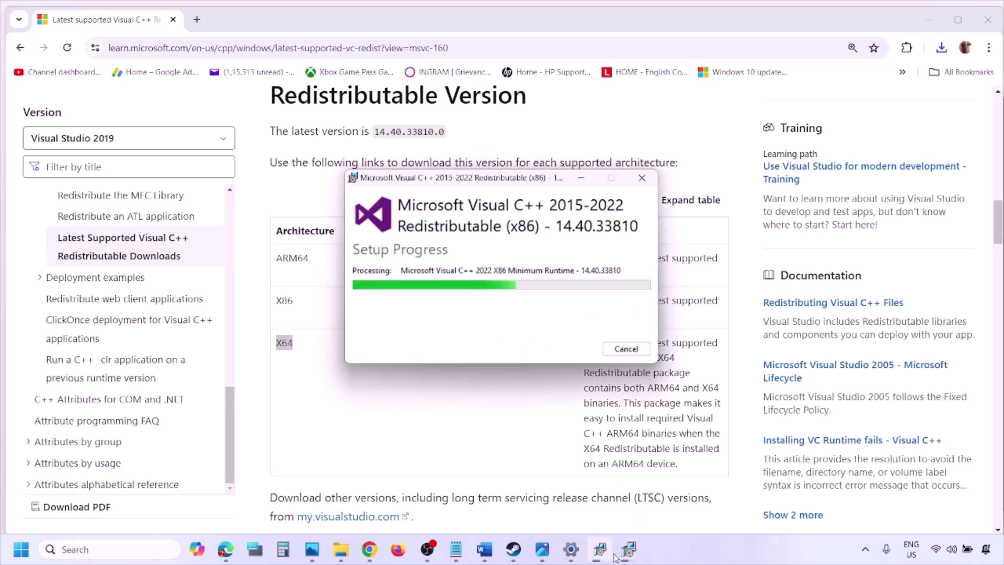
# - Place the x86 and x64 setup windows side by side, and bring the download page back to the front
pyautogui.moveTo(552, 178); pyautogui.dragTo(319, 223)
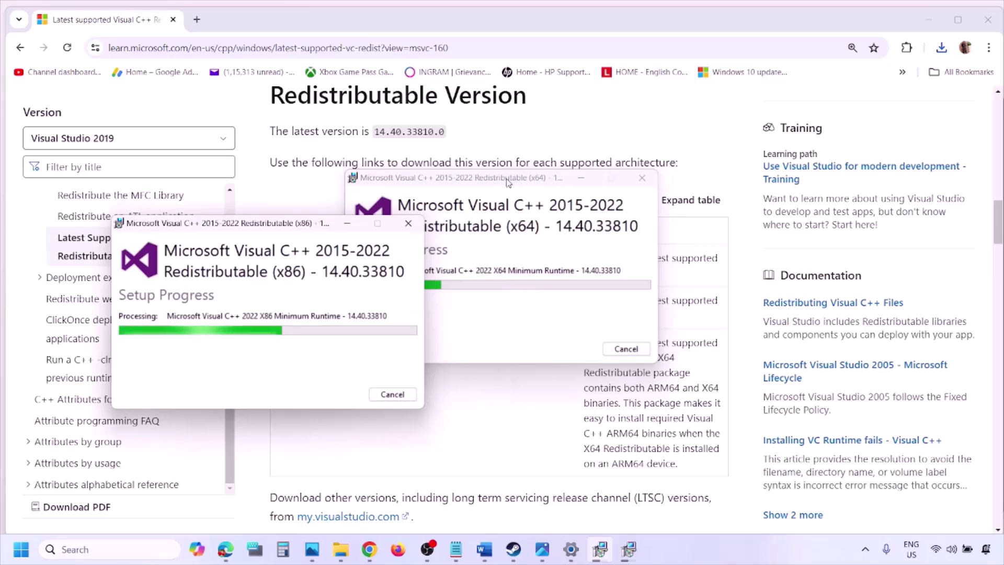
pyautogui.moveTo(523, 178); pyautogui.dragTo(651, 233)
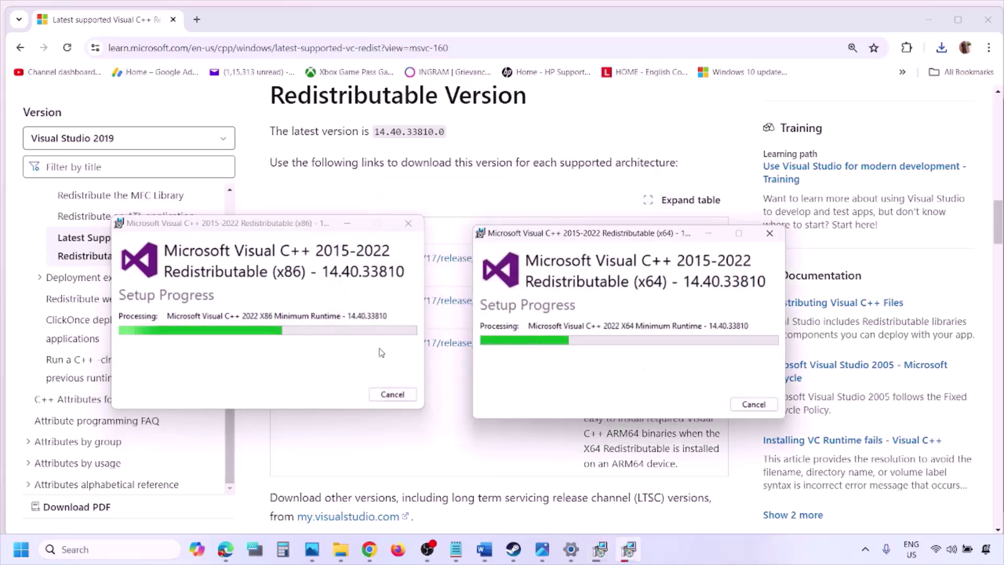
pyautogui.click(442, 452)
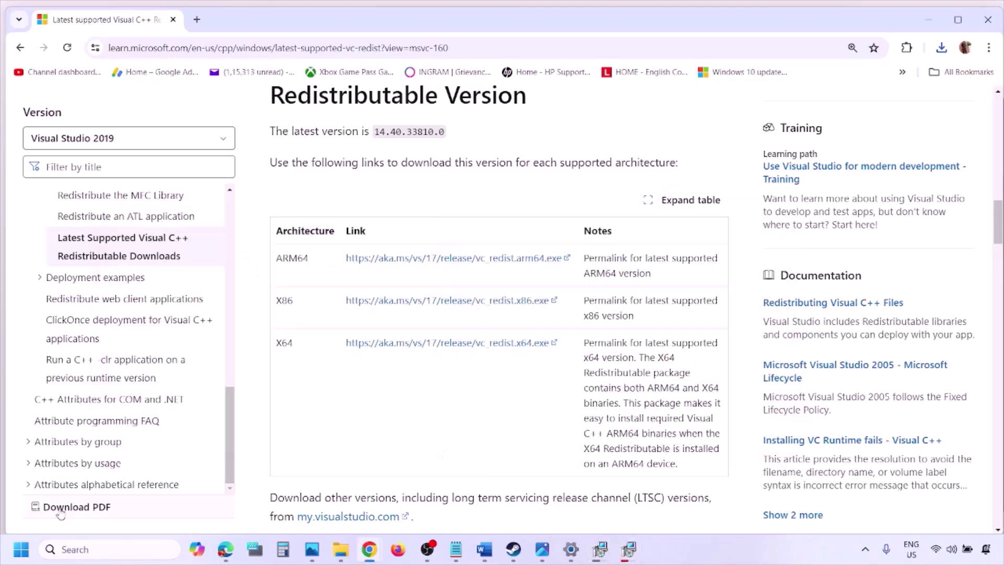
# - Display the Restart choice among the Windows power options over the download page, and dismiss it without restarting
pyautogui.click(19, 554)
pyautogui.click(380, 503)
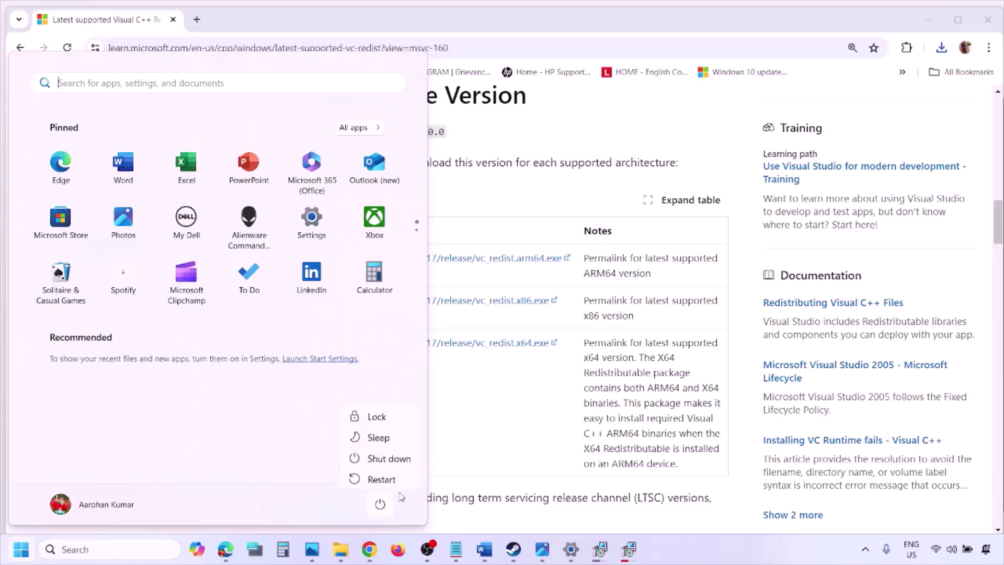
pyautogui.click(518, 441)
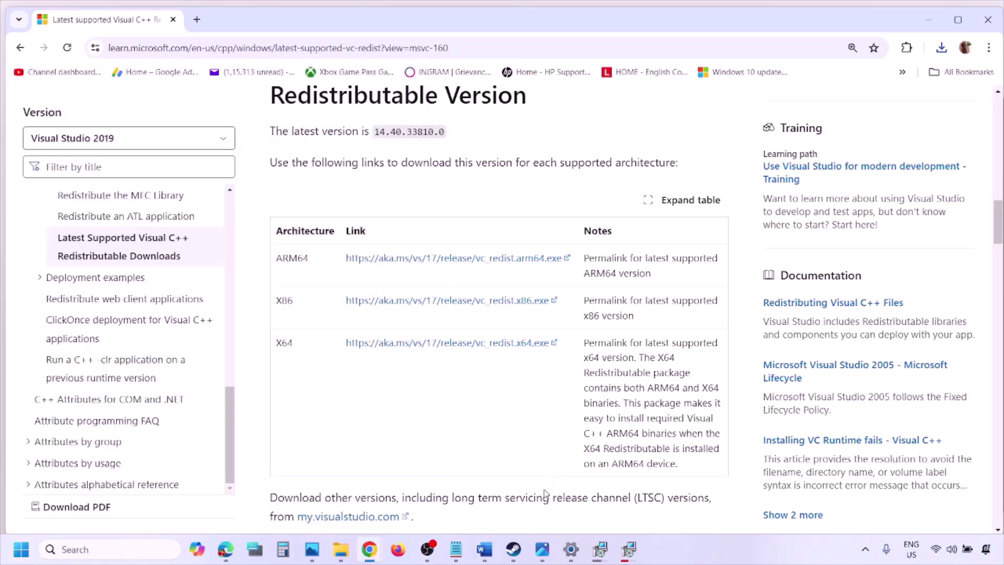
# - Switch to Word, maximize the document at Step 9, and highlight its text on unplugging external devices and USB adapters
pyautogui.click(485, 549)
pyautogui.scroll(-2, 431, 355)
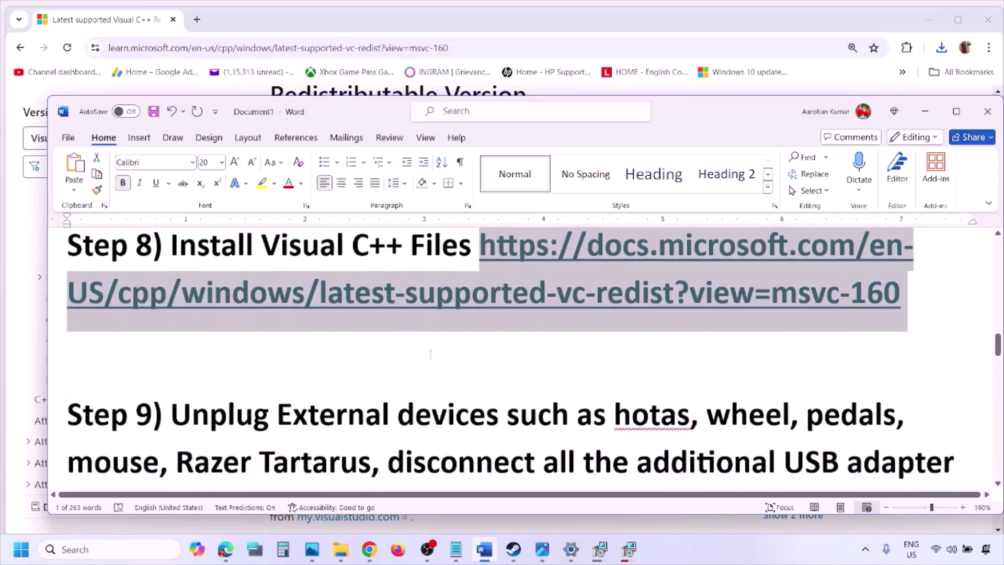
pyautogui.scroll(-2, 431, 354)
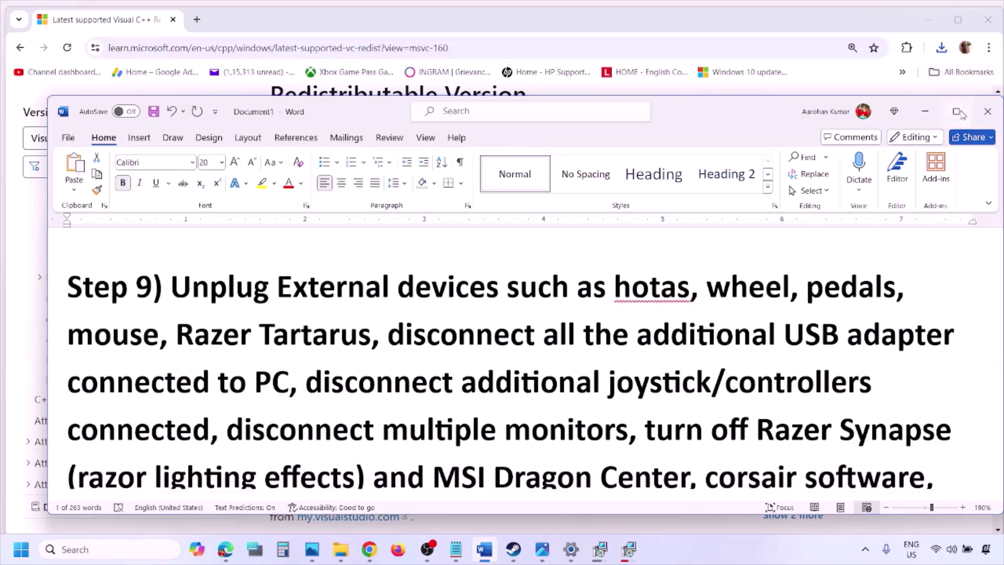
pyautogui.click(959, 112)
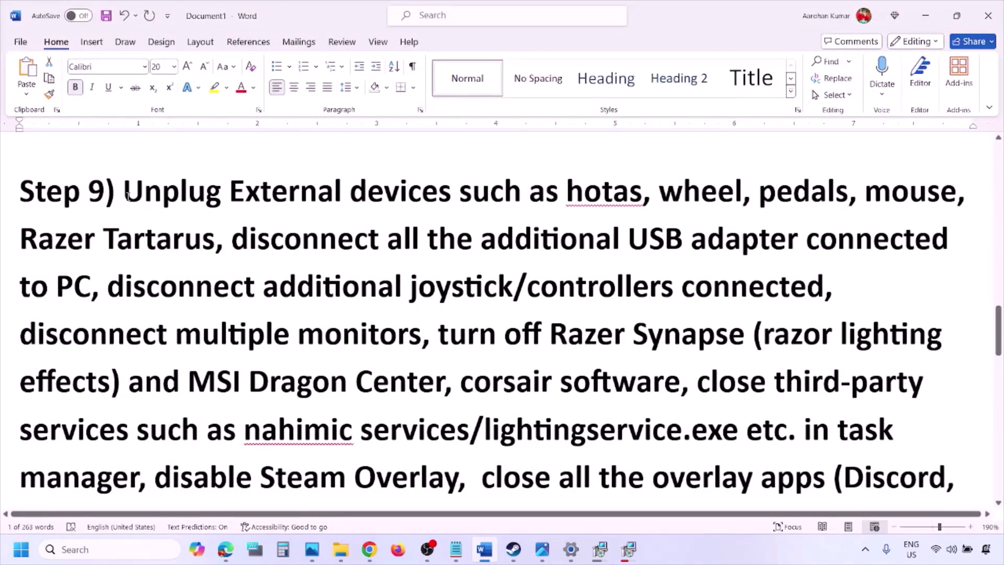
pyautogui.moveTo(208, 176); pyautogui.dragTo(805, 246)
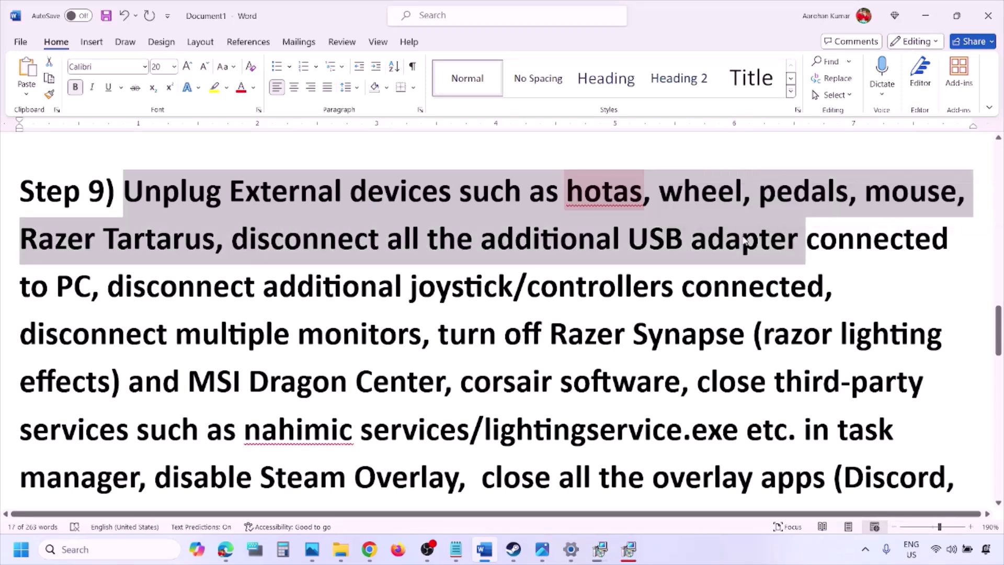
pyautogui.click(744, 236)
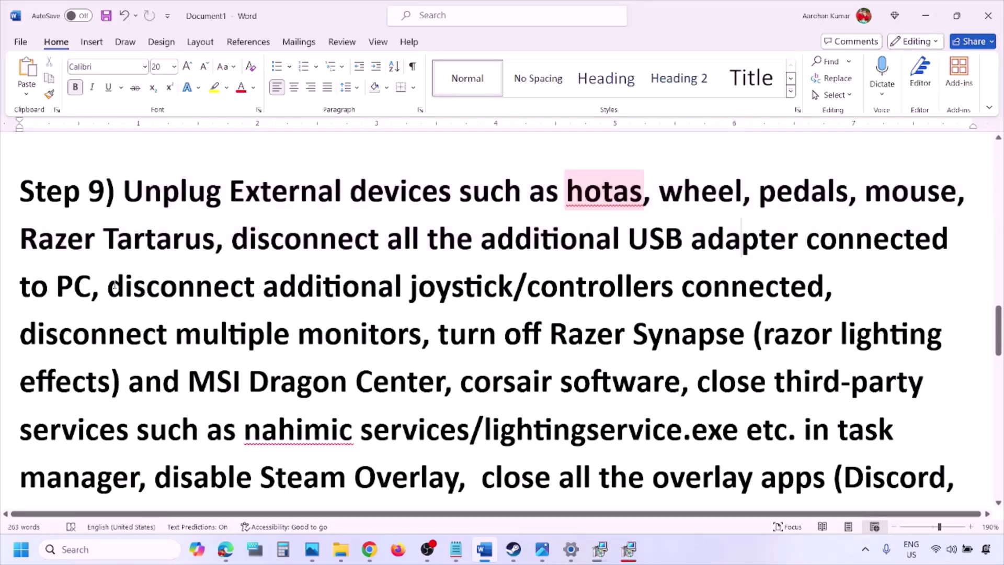
# - Highlight the Step 9 phrases on disconnecting joysticks/controllers and multiple monitors, and on turning off Razer Synapse, MSI Dragon Center, corsair software and third-party services
pyautogui.moveTo(110, 287); pyautogui.dragTo(824, 293)
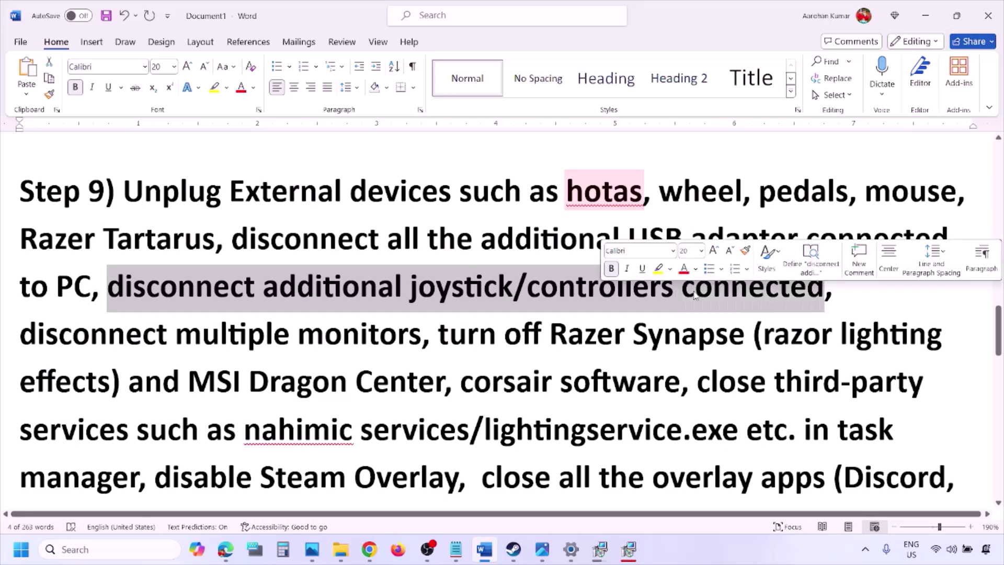
pyautogui.click(673, 289)
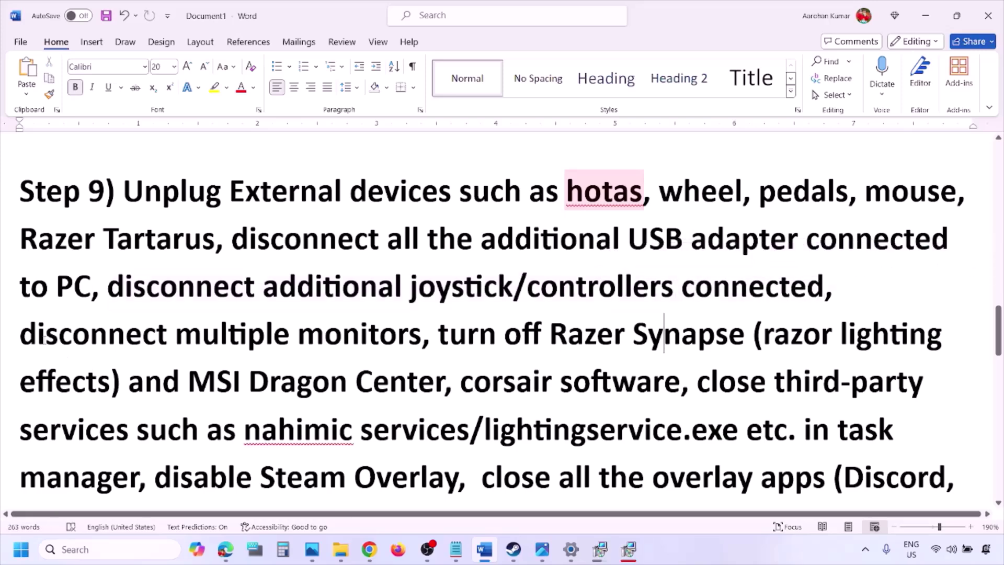
pyautogui.moveTo(22, 335); pyautogui.dragTo(346, 339)
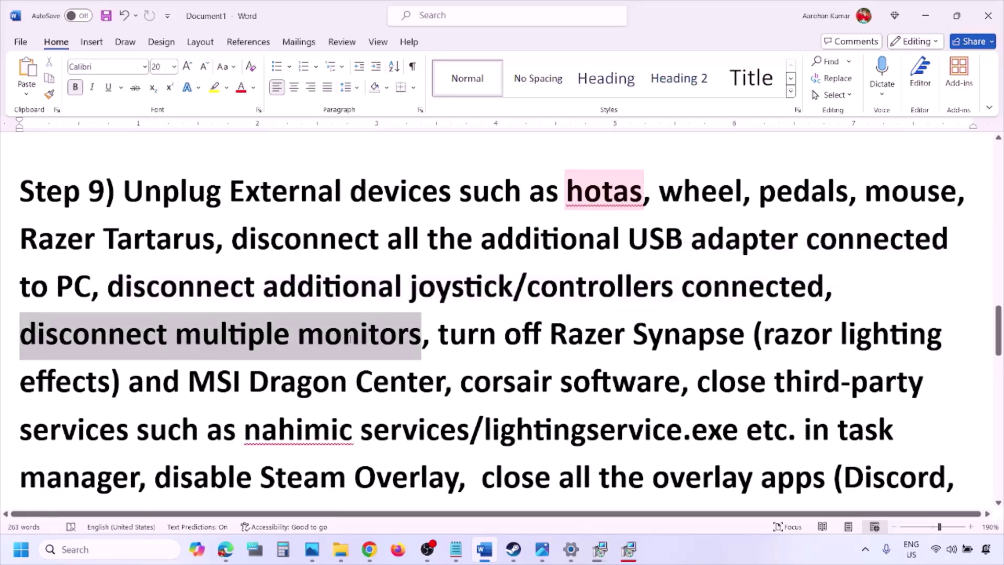
pyautogui.scroll(-1, 435, 281)
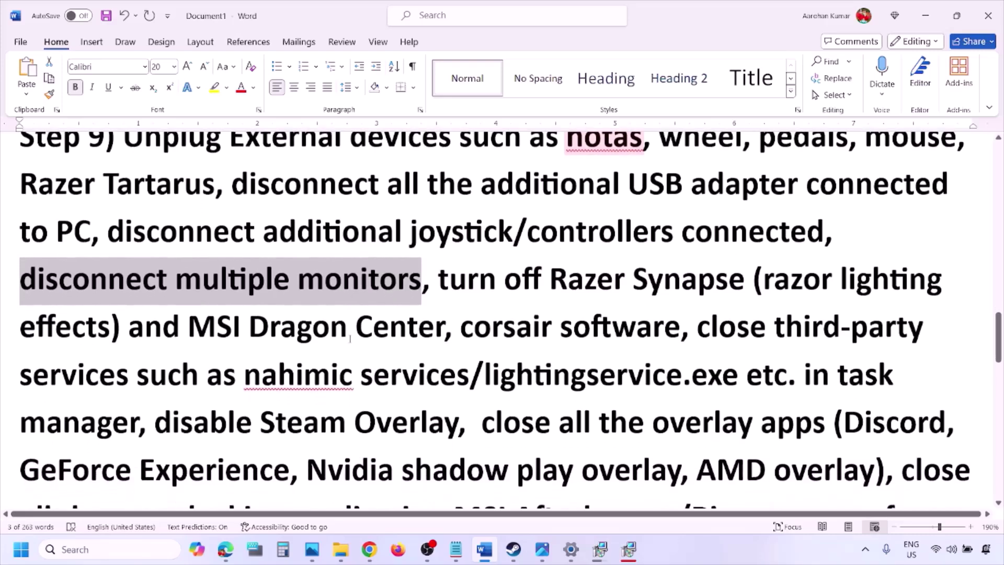
pyautogui.moveTo(440, 275); pyautogui.dragTo(140, 419)
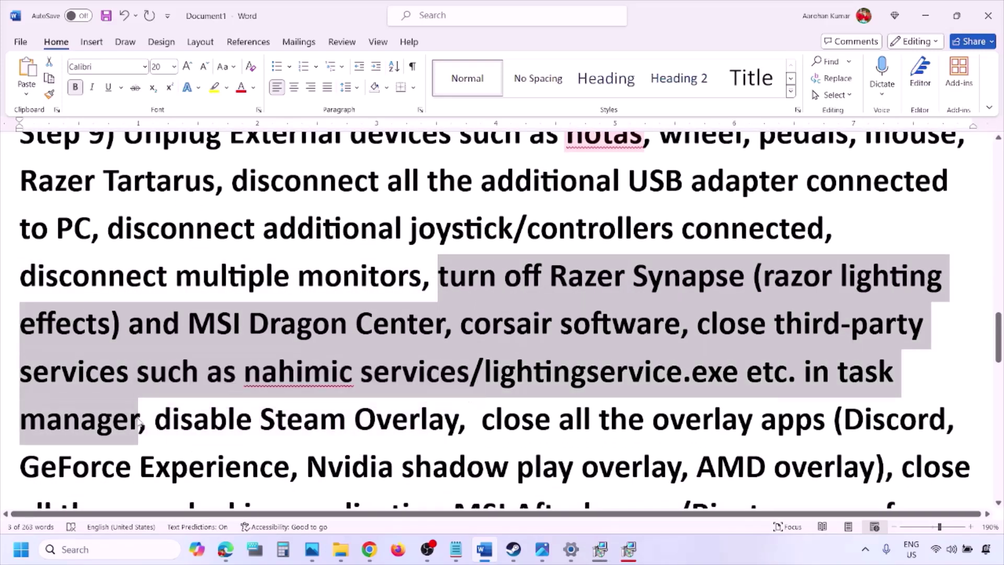
# - Highlight "disable Steam Overlay" in Step 9, and view the Steam library screenshot 0.png and the image following it in Photos
pyautogui.scroll(-1, 201, 418)
pyautogui.moveTo(156, 364); pyautogui.dragTo(457, 365)
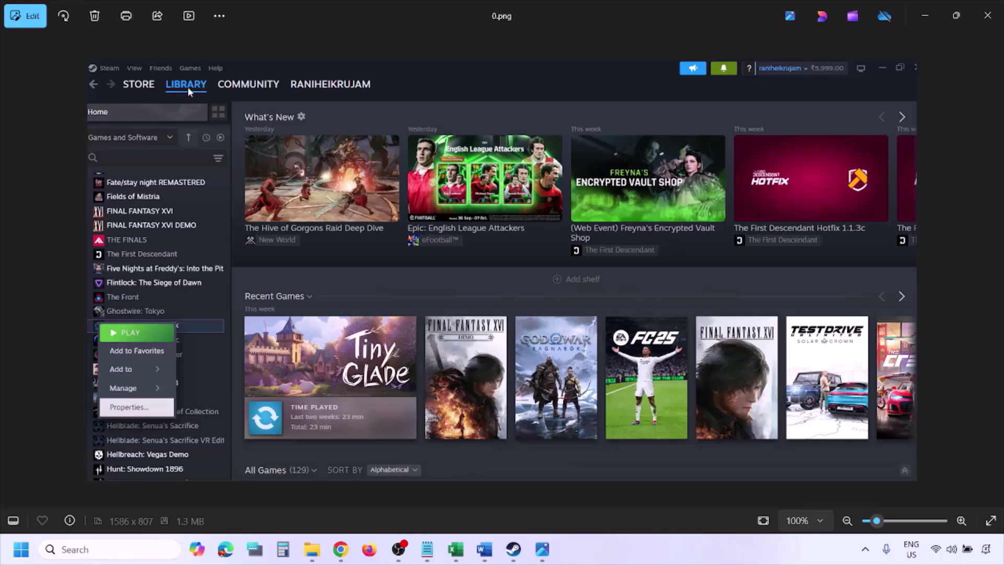
pyautogui.hotkey('ctrl', '+')
pyautogui.hotkey('ctrl', '-')
pyautogui.press('Right')
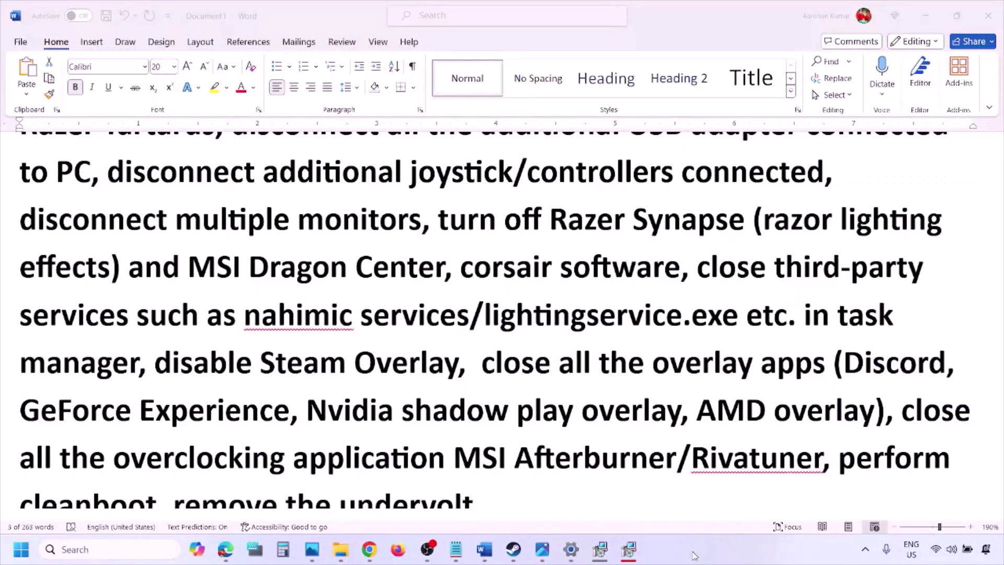
# - Switch to Discord and turn off its in-game overlay under Game Overlay, and do the same for the In-Game Overlay in GeForce Experience
pyautogui.scroll(-3, 599, 416)
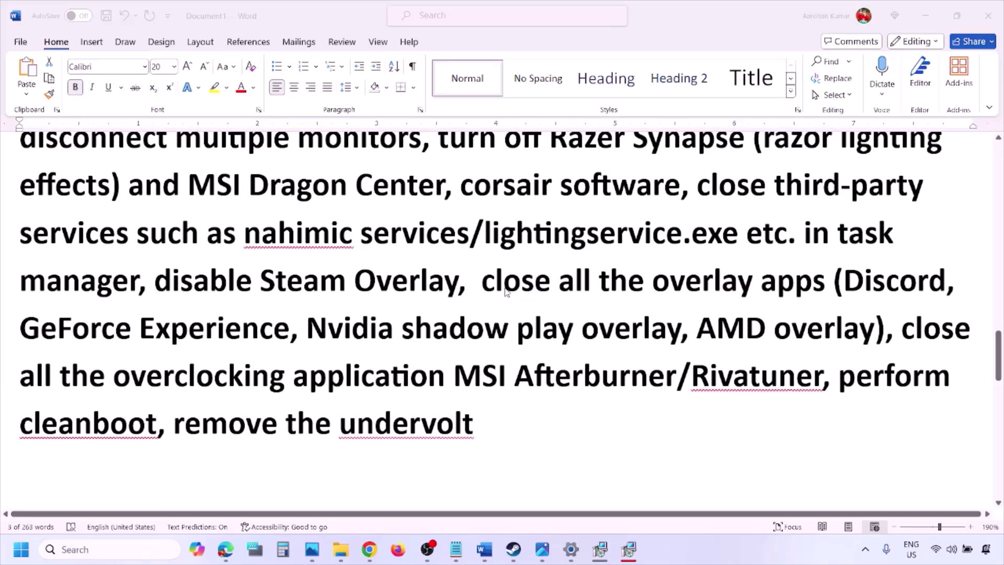
pyautogui.hotkey('alt', 'Tab')
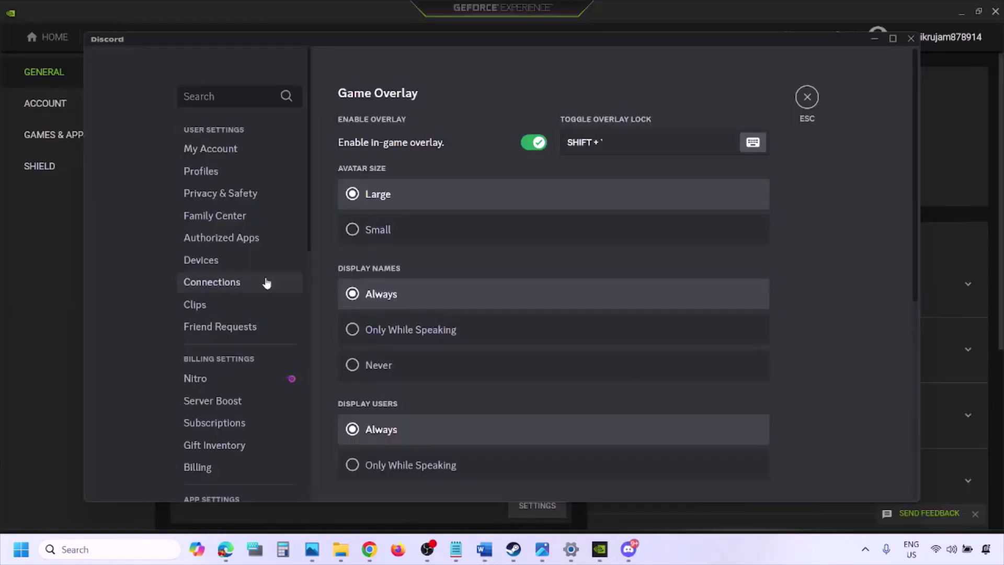
pyautogui.scroll(-10, 246, 282)
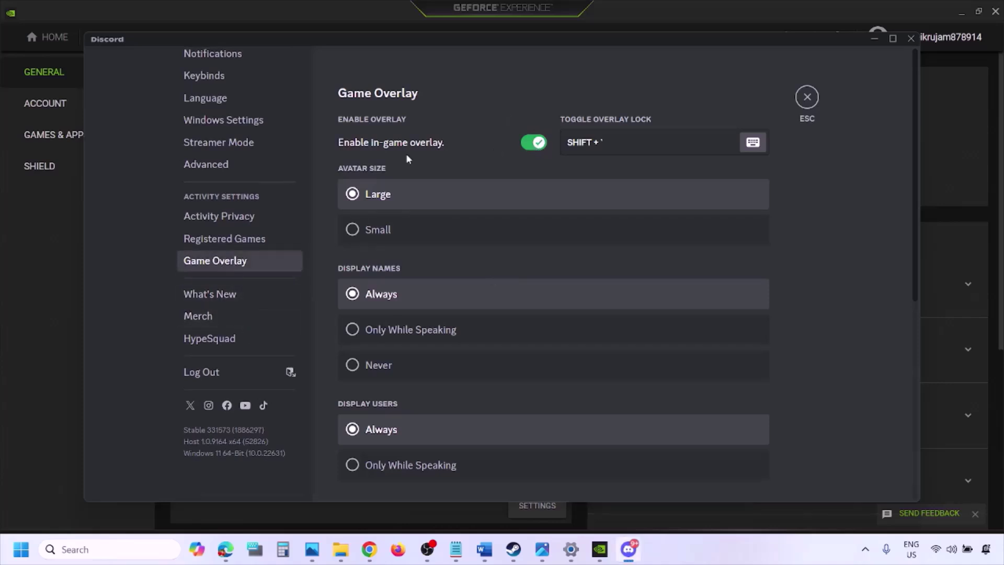
pyautogui.click(528, 147)
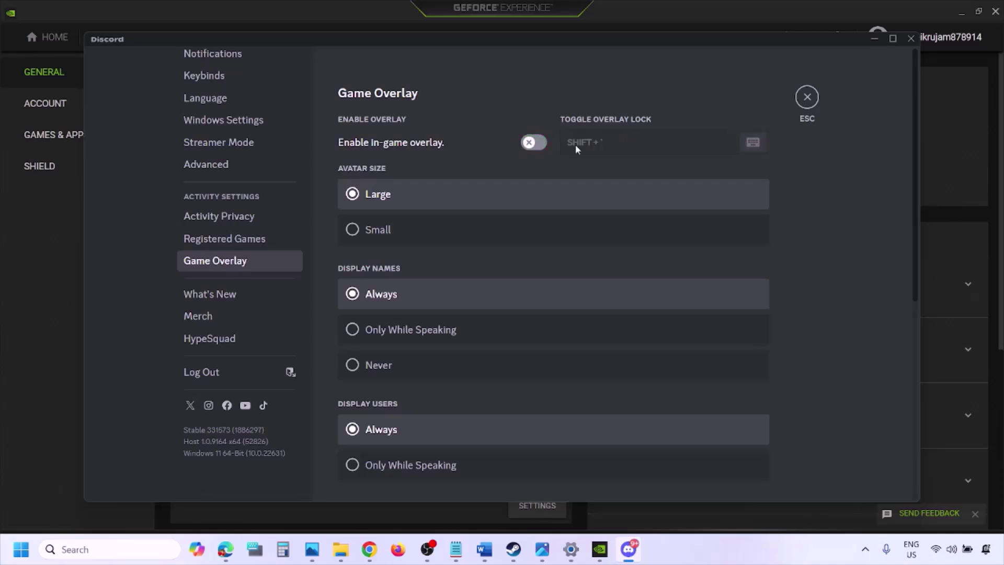
pyautogui.click(601, 551)
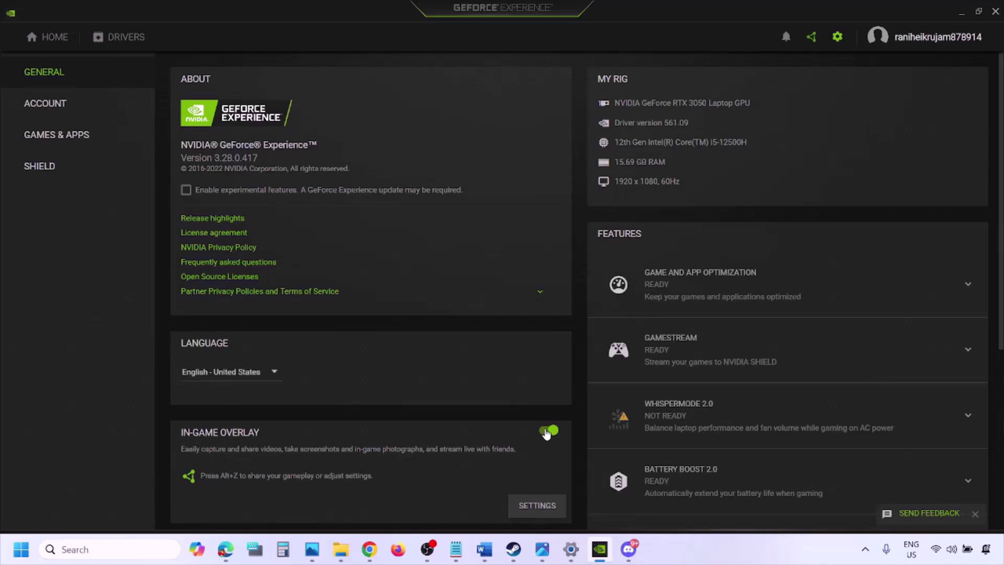
pyautogui.click(548, 432)
# - Return to the Word document and highlight the phrase "close all the overlay apps" in Step 9
pyautogui.click(485, 549)
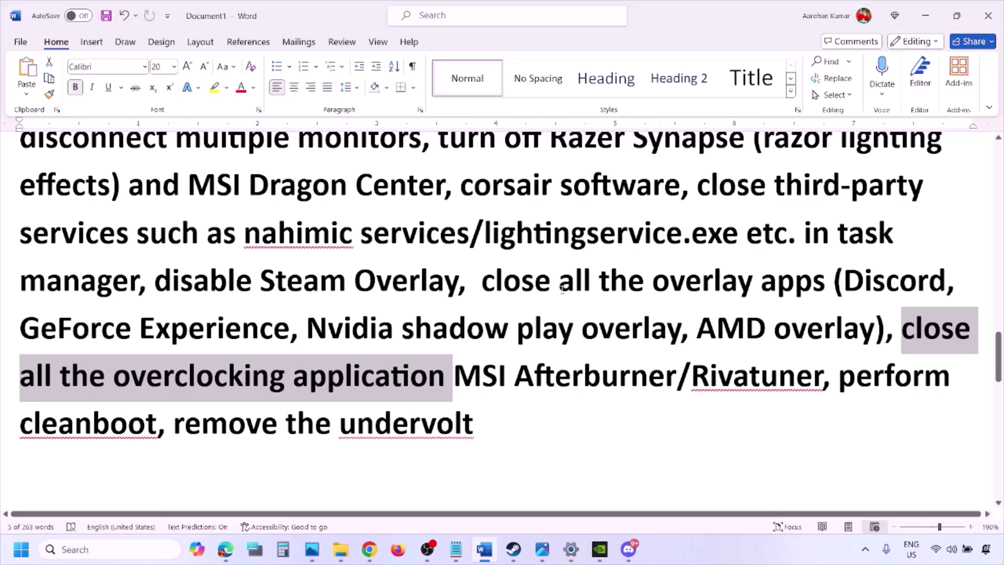
pyautogui.scroll(2, 720, 184)
pyautogui.scroll(-2, 508, 307)
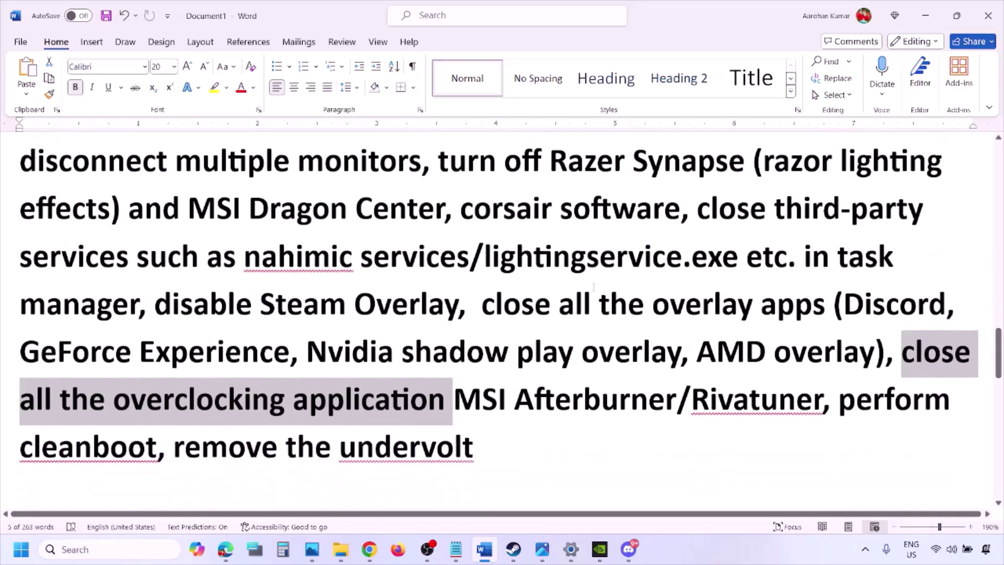
pyautogui.moveTo(495, 306); pyautogui.dragTo(784, 314)
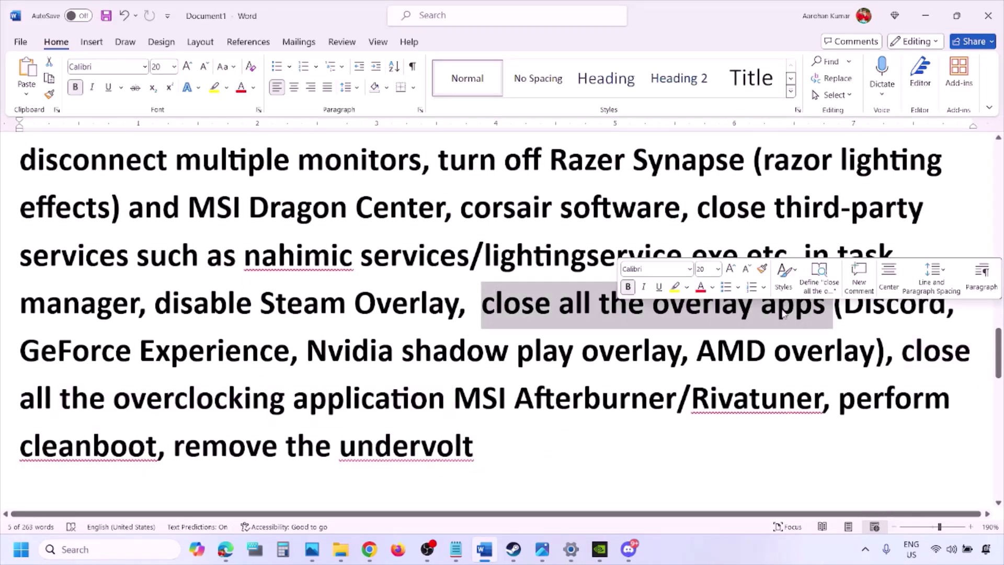
pyautogui.click(548, 313)
pyautogui.moveTo(484, 306); pyautogui.dragTo(832, 310)
# - Quit the background apps Discord, NVIDIA GeForce Experience, G HUB and the red-icon app running in the system tray
pyautogui.click(866, 550)
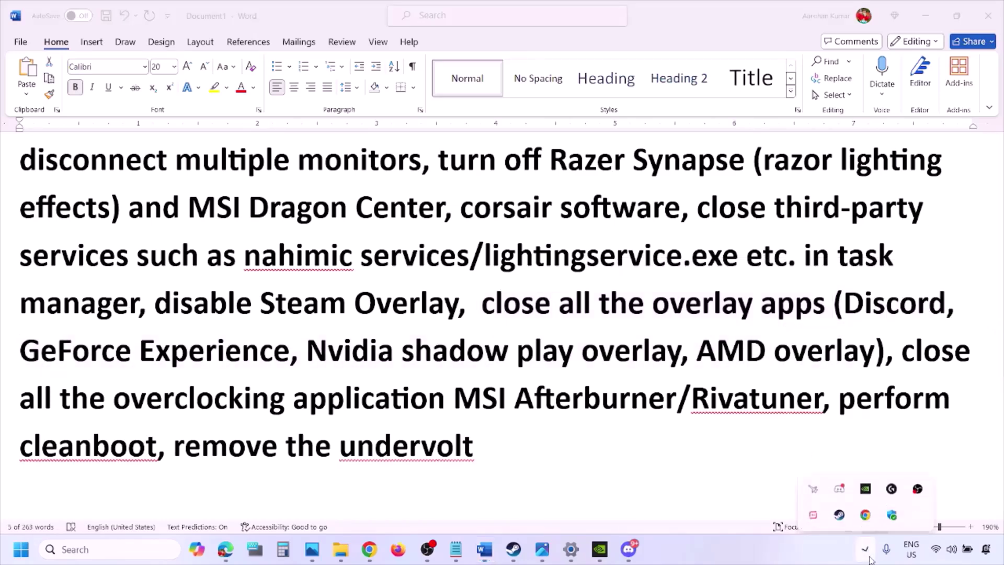
pyautogui.rightClick(840, 483)
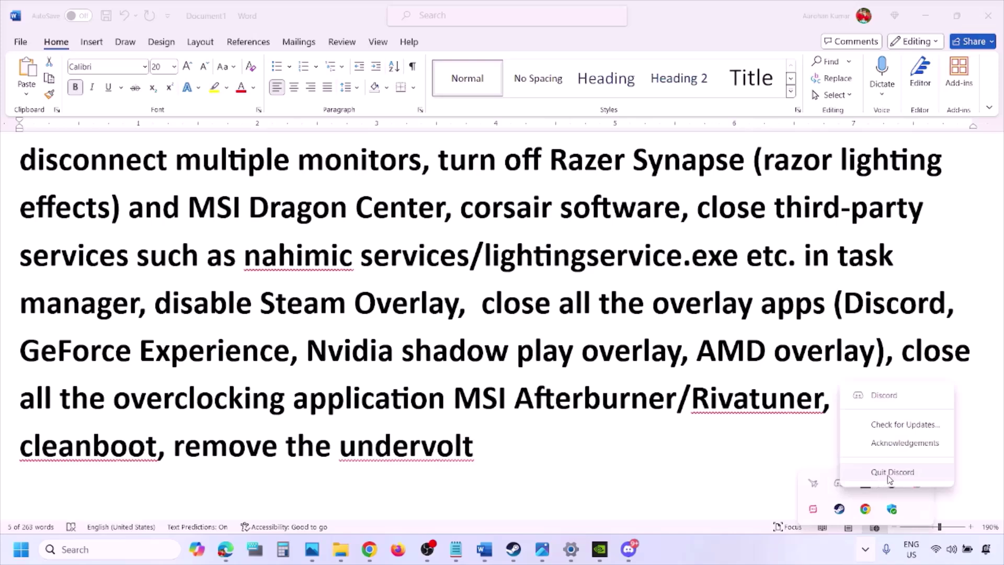
pyautogui.click(891, 473)
pyautogui.rightClick(840, 492)
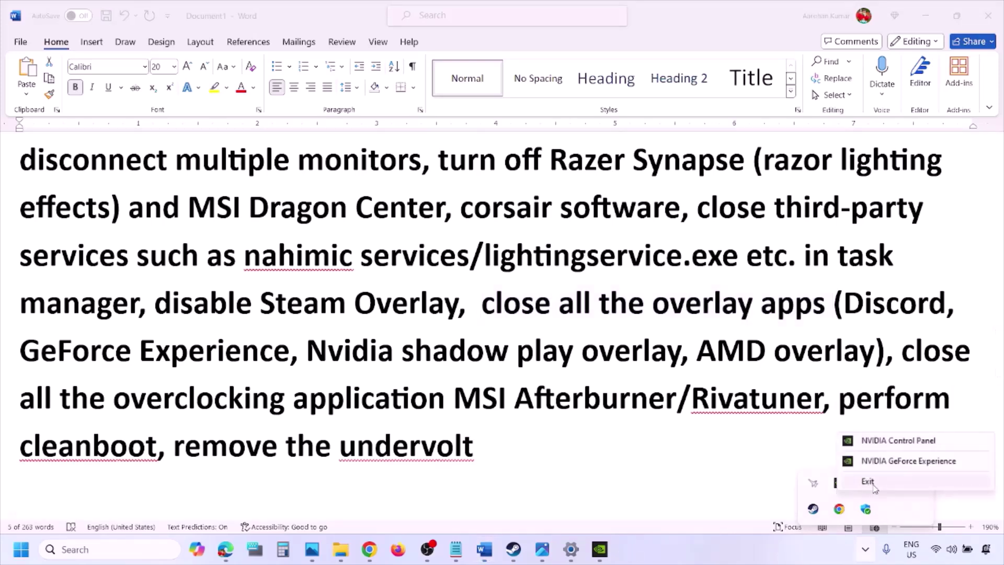
pyautogui.click(876, 485)
pyautogui.rightClick(839, 484)
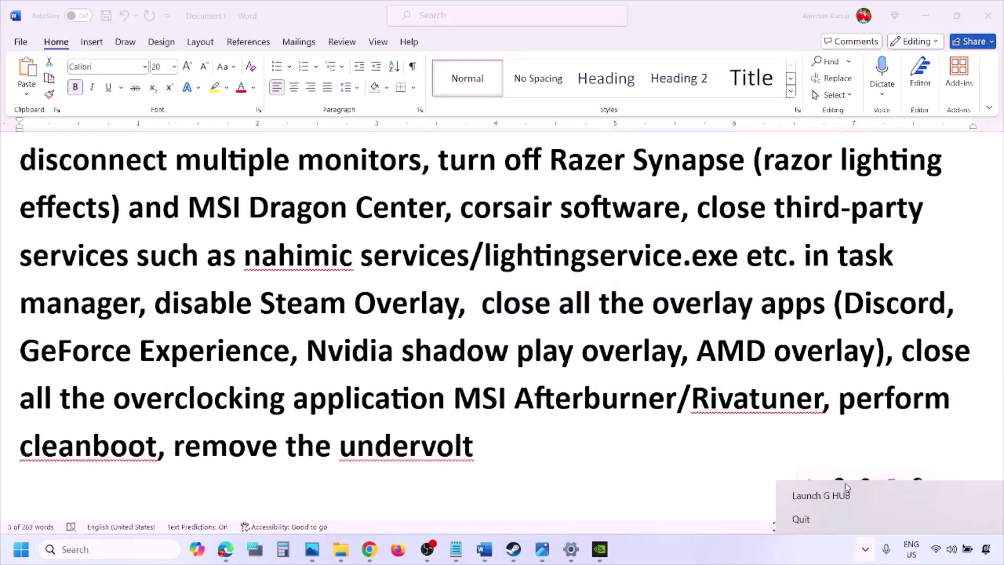
pyautogui.click(816, 520)
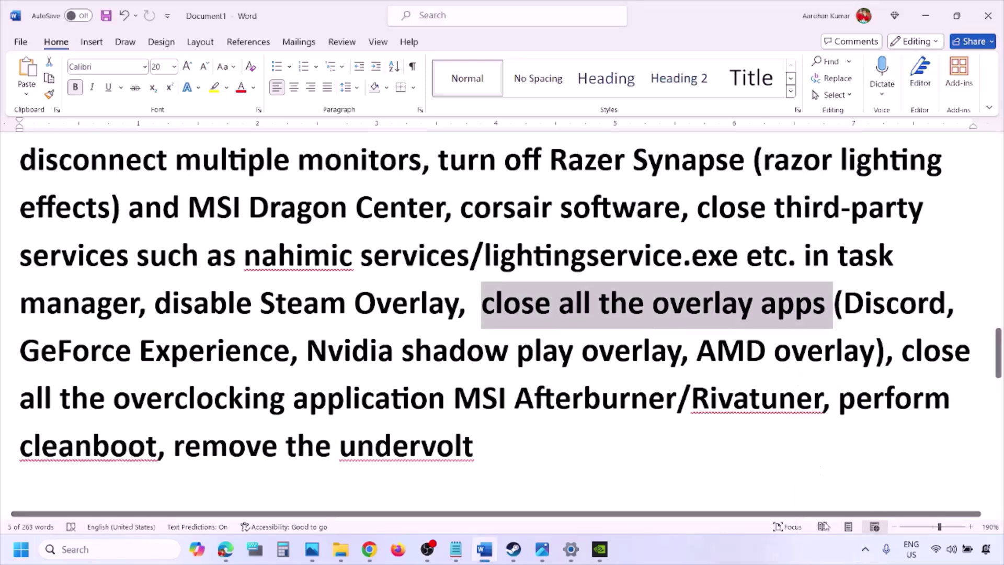
pyautogui.click(865, 549)
pyautogui.rightClick(866, 484)
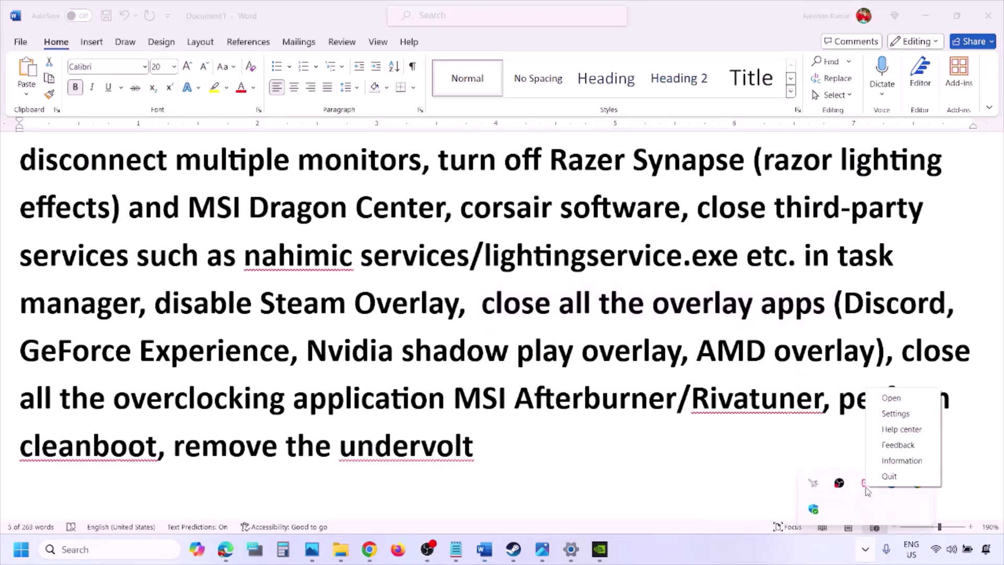
pyautogui.click(887, 476)
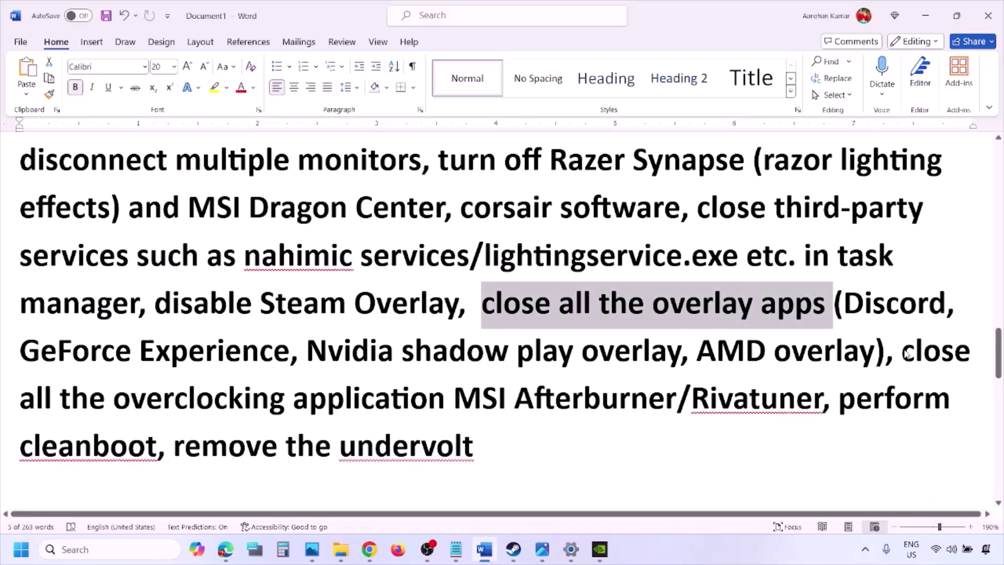
# - Highlight the phrase on closing overclocking applications, and close the MSI Afterburner app running in the background
pyautogui.moveTo(904, 353); pyautogui.dragTo(482, 400)
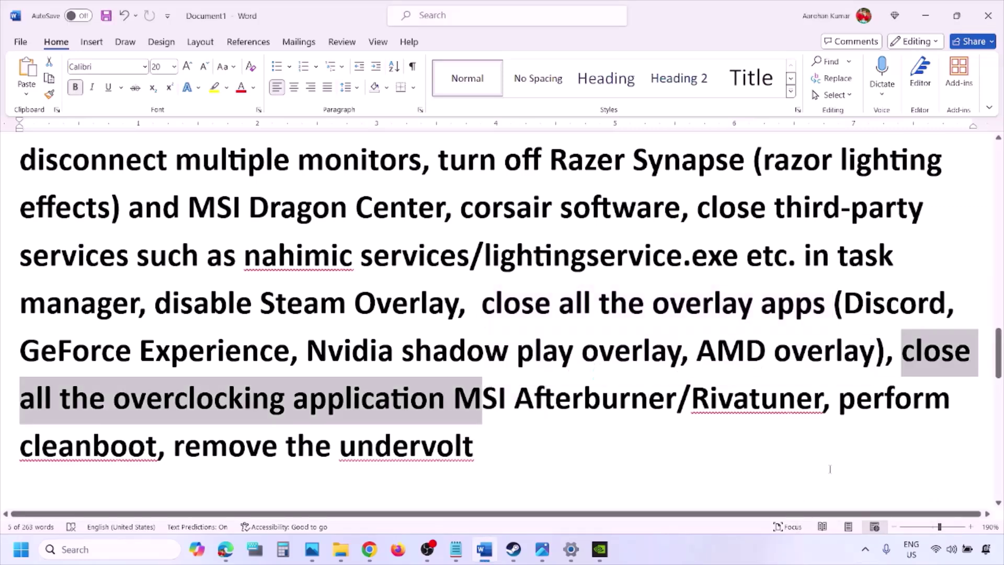
pyautogui.click(867, 550)
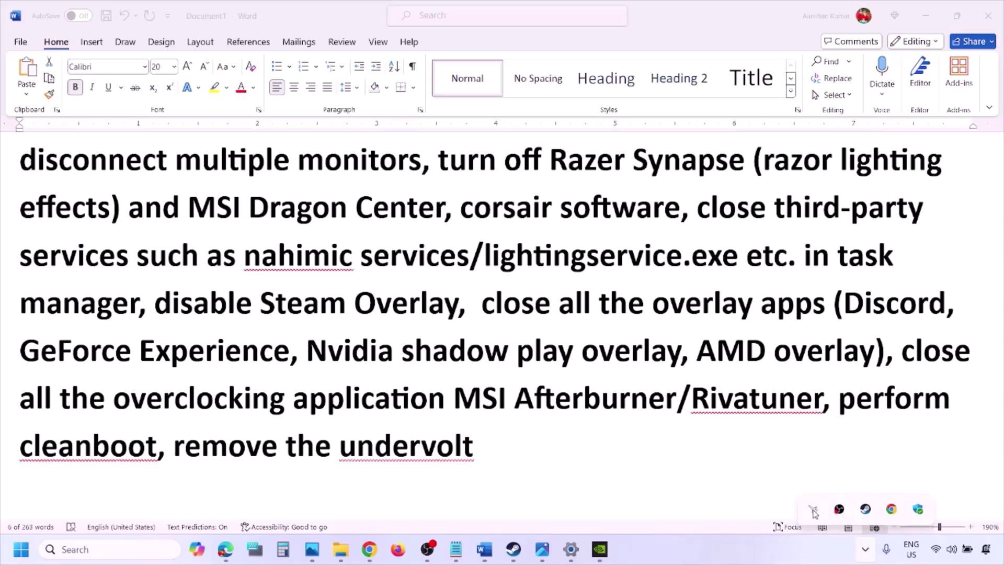
pyautogui.rightClick(812, 511)
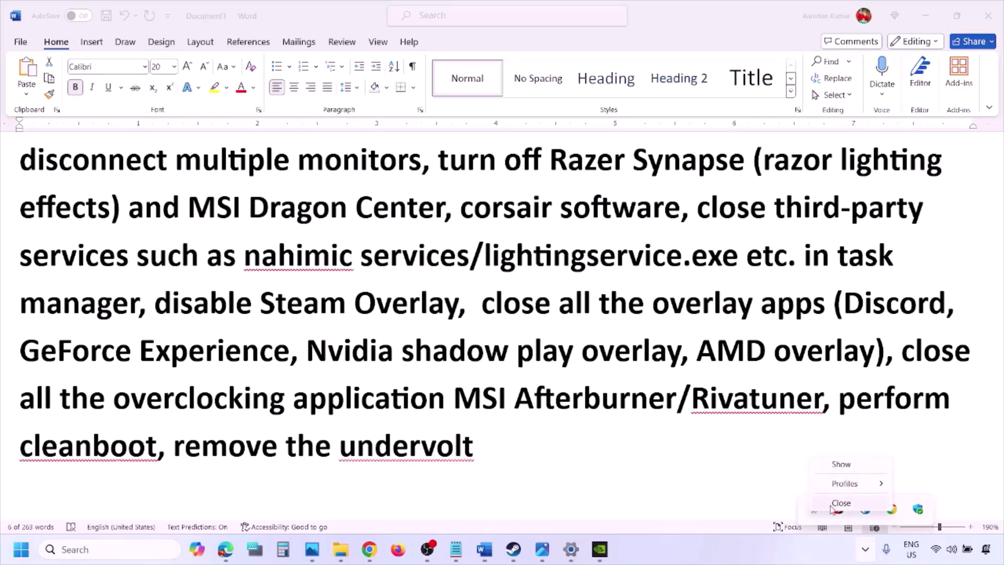
pyautogui.click(846, 503)
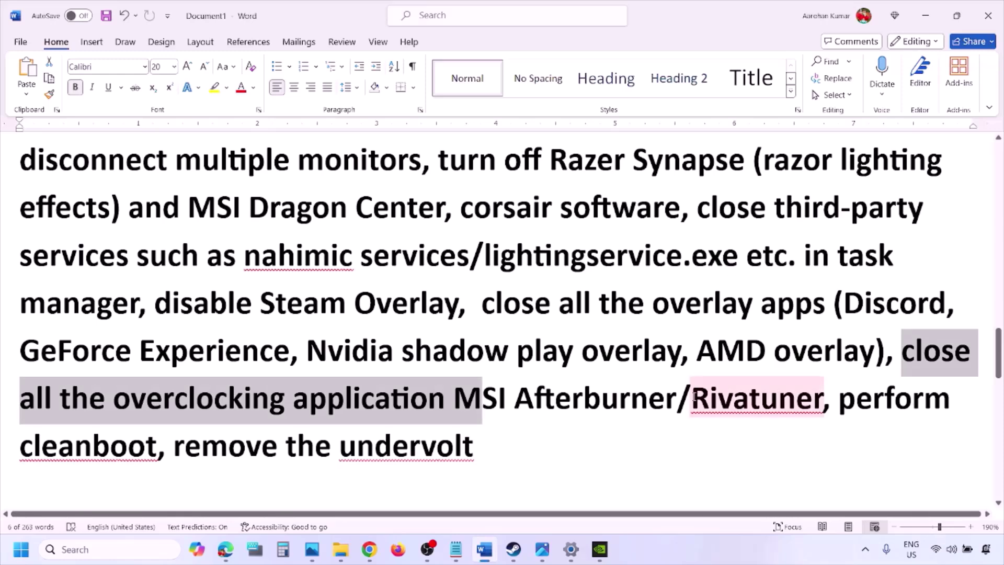
# - Highlight "perform" in the clean boot instruction, open System Configuration, hide all Microsoft services in the services list and accept the dialog
pyautogui.moveTo(692, 398); pyautogui.dragTo(924, 398)
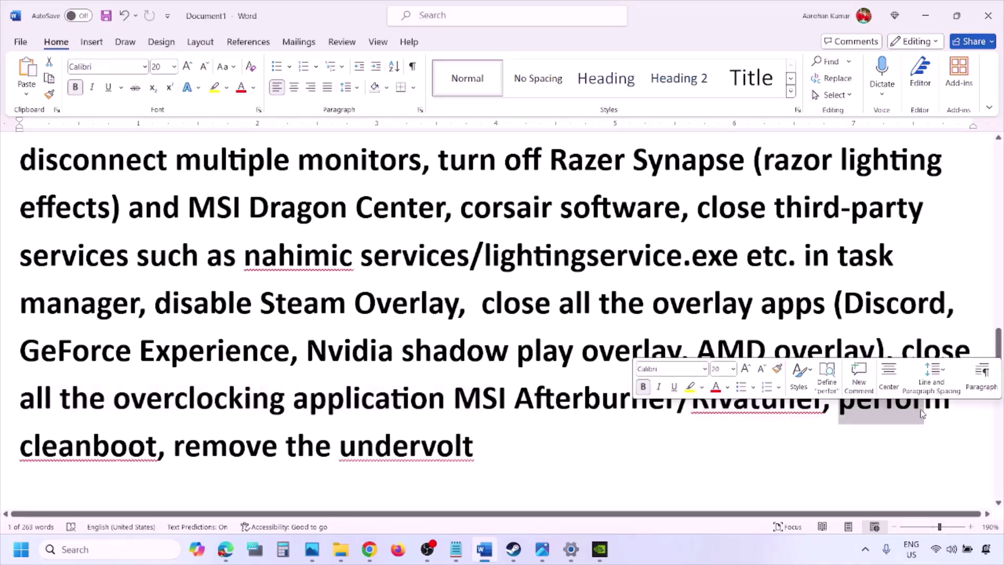
pyautogui.click(65, 548)
pyautogui.write('ystem')
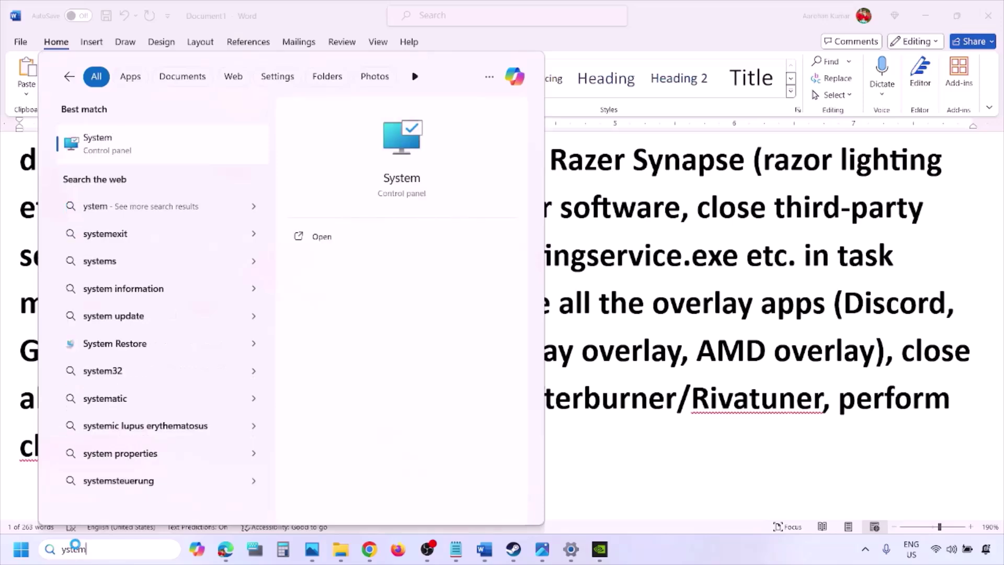
pyautogui.press('Home')
pyautogui.write('s')
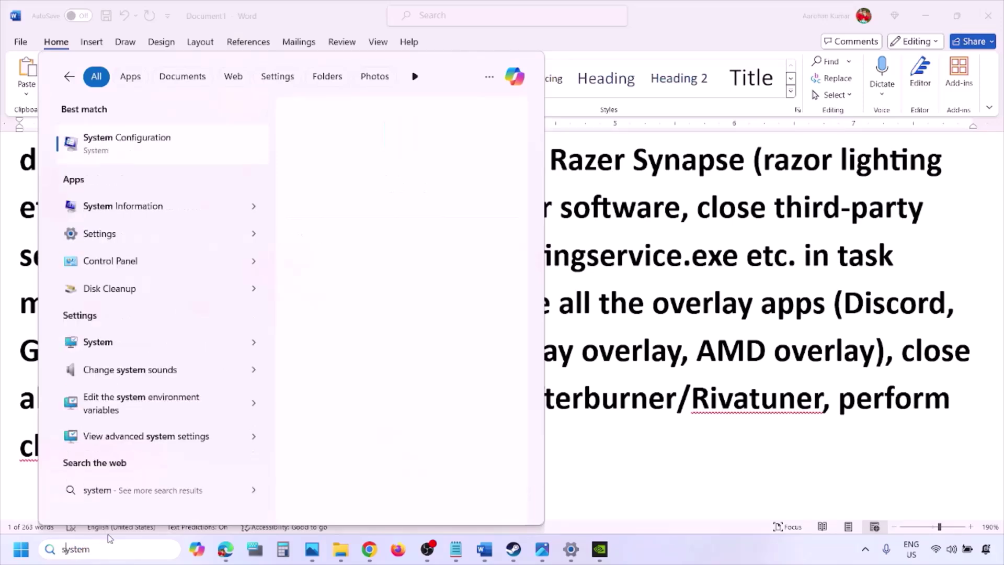
pyautogui.click(158, 148)
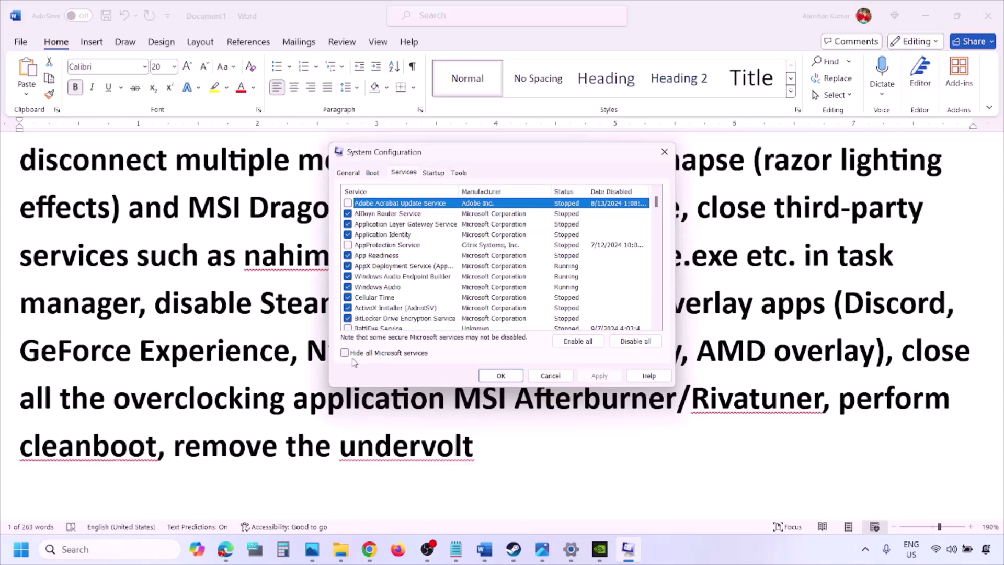
pyautogui.click(345, 353)
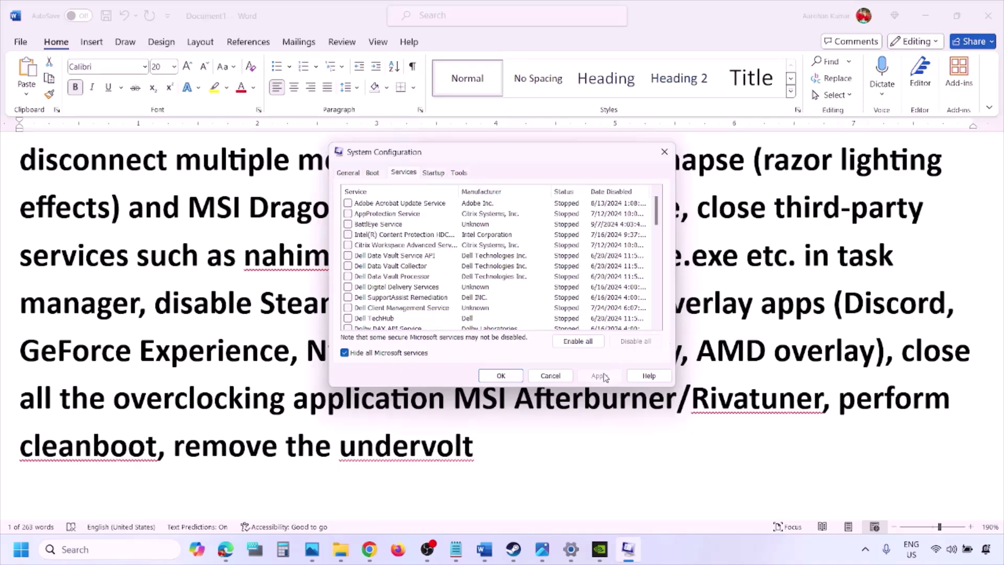
pyautogui.click(512, 374)
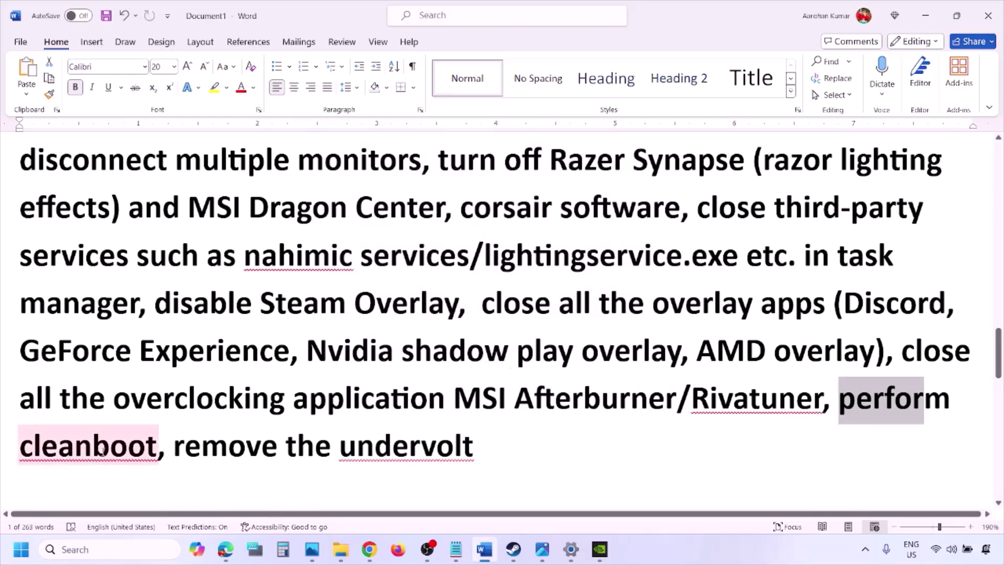
# - Highlight "remove the undervolt" at the end of Step 9, clear the selection and continue to Step 10 on increasing virtual memory
pyautogui.moveTo(176, 448); pyautogui.dragTo(474, 449)
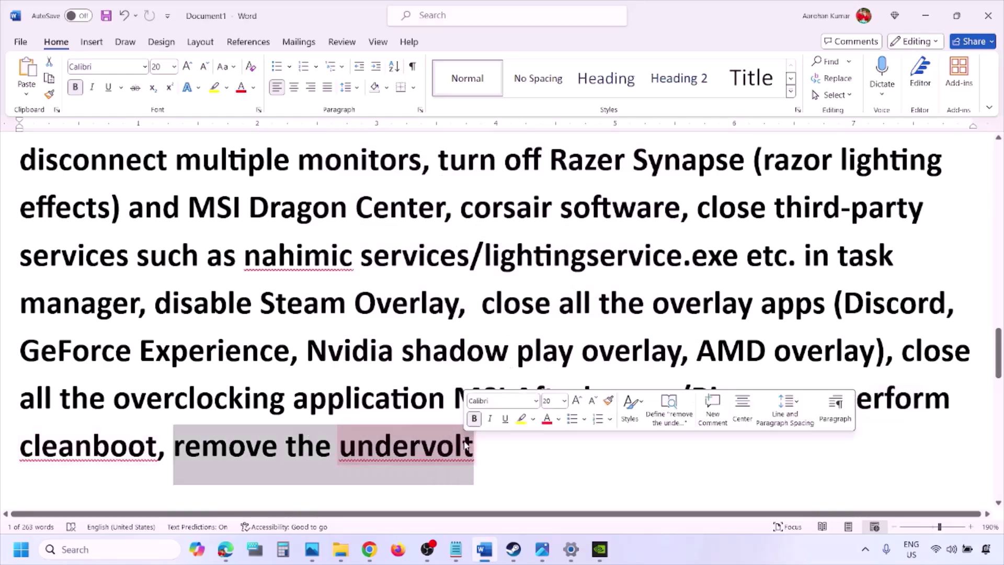
pyautogui.click(628, 446)
pyautogui.scroll(-3, 628, 446)
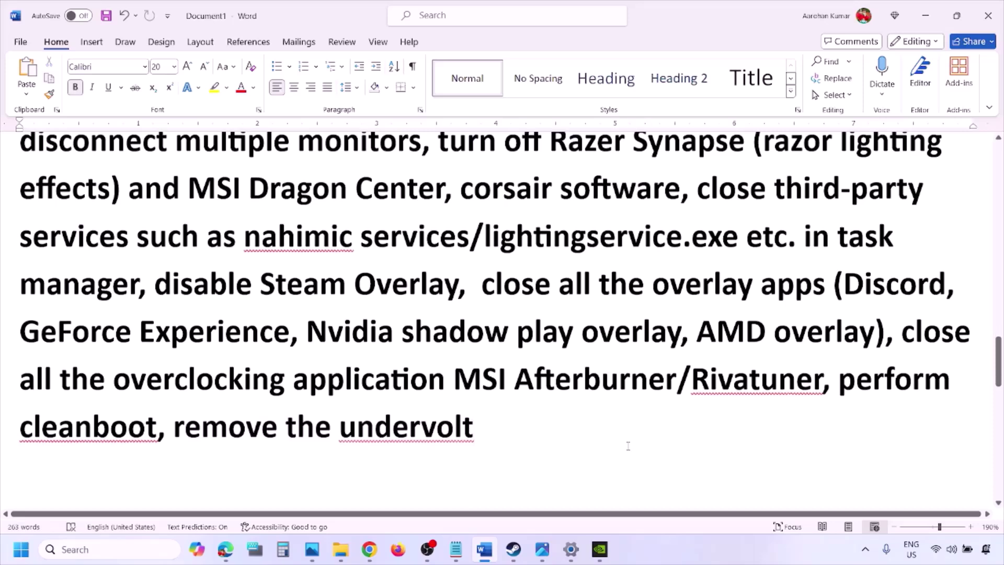
pyautogui.scroll(-2, 629, 446)
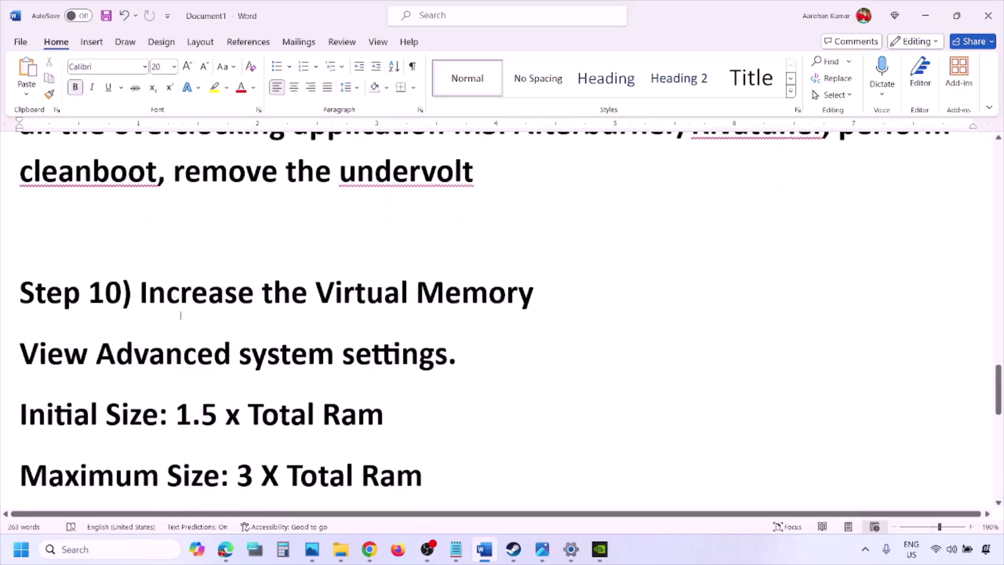
# - Highlight the Step 10 heading, copy the notes line "View Advanced system settings", and use it in Windows search to open System Properties
pyautogui.moveTo(170, 294); pyautogui.dragTo(533, 295)
pyautogui.click(668, 553)
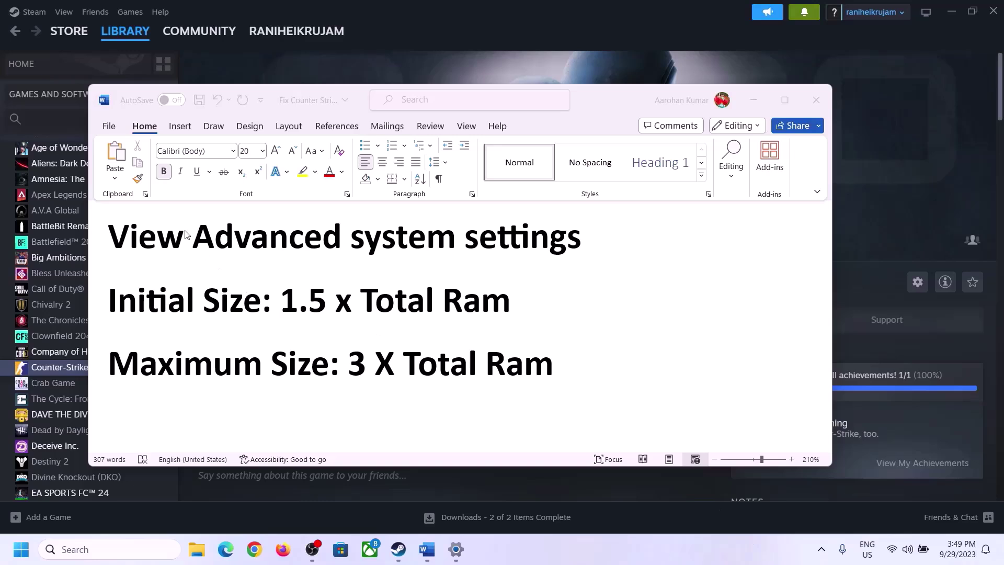
pyautogui.click(121, 241)
pyautogui.moveTo(182, 249); pyautogui.dragTo(561, 247)
pyautogui.hotkey('ctrl', 'c')
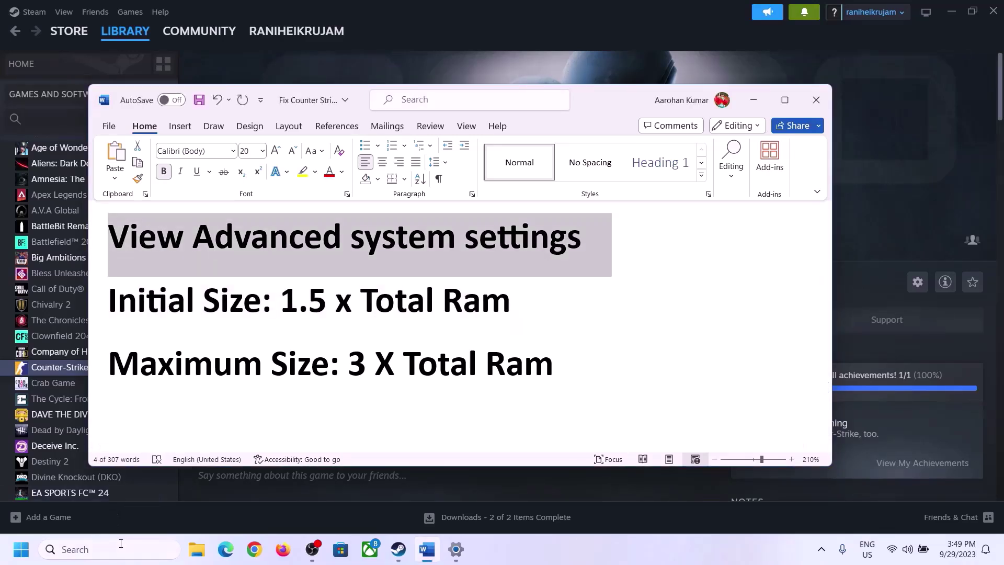
pyautogui.click(120, 549)
pyautogui.hotkey('ctrl', 'v')
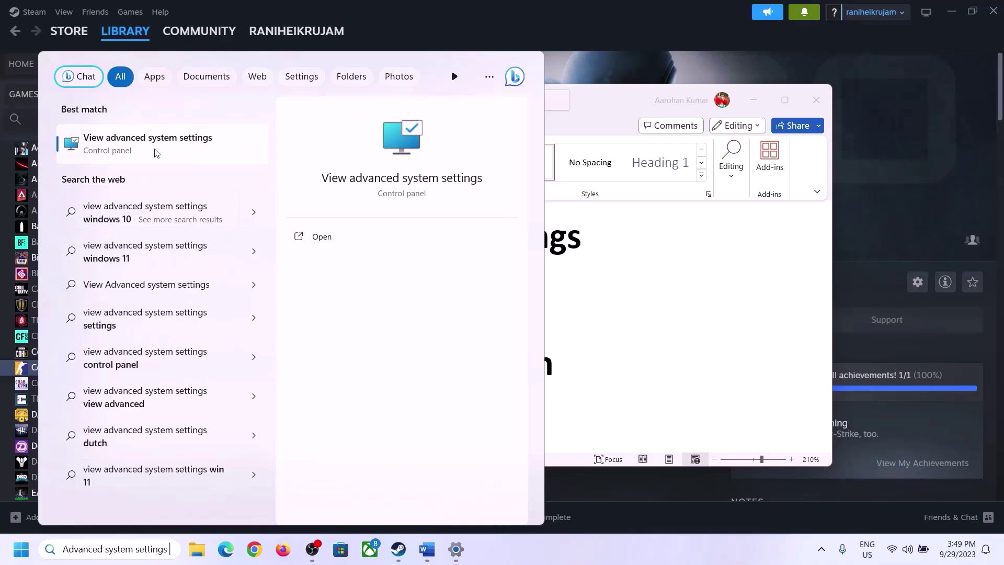
pyautogui.click(141, 152)
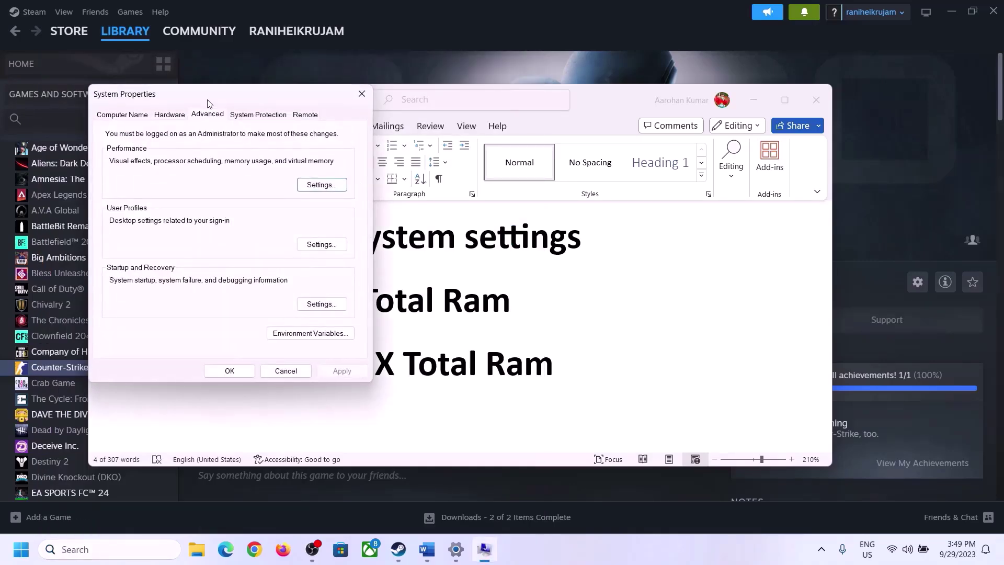
# - Move the System Properties window aside and open the Virtual Memory dialog from the advanced performance options
pyautogui.moveTo(208, 101); pyautogui.dragTo(445, 176)
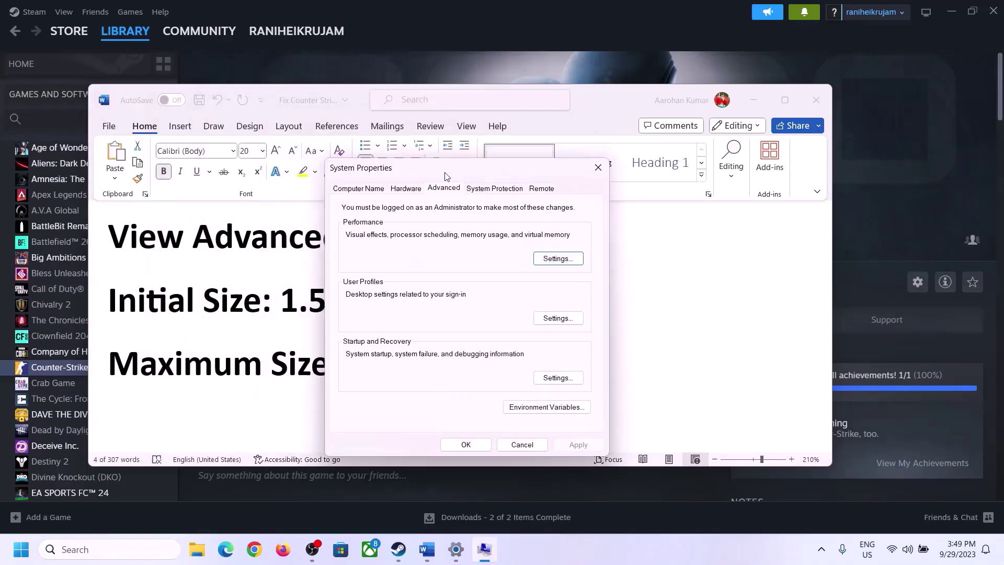
pyautogui.click(563, 265)
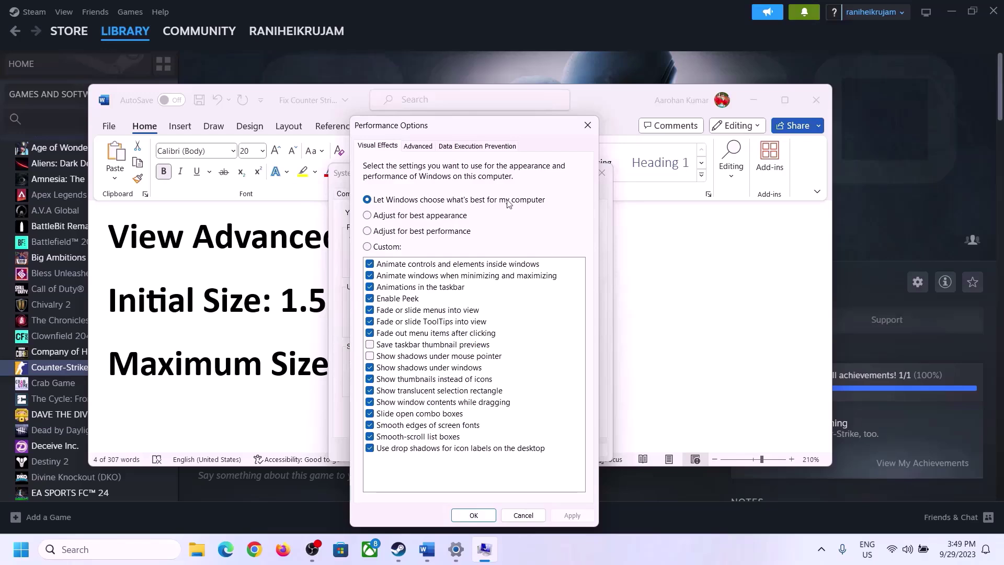
pyautogui.click(421, 147)
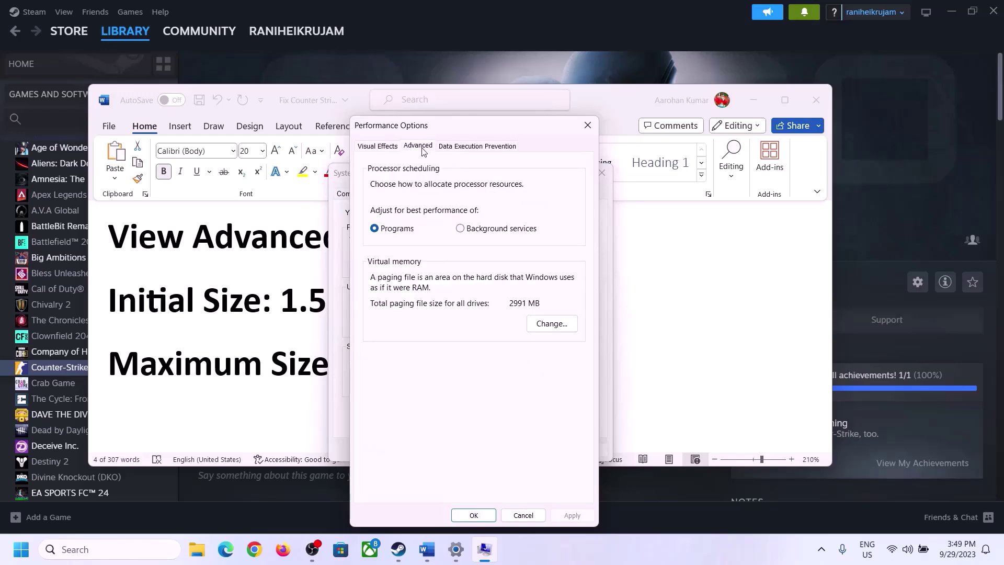
pyautogui.click(552, 324)
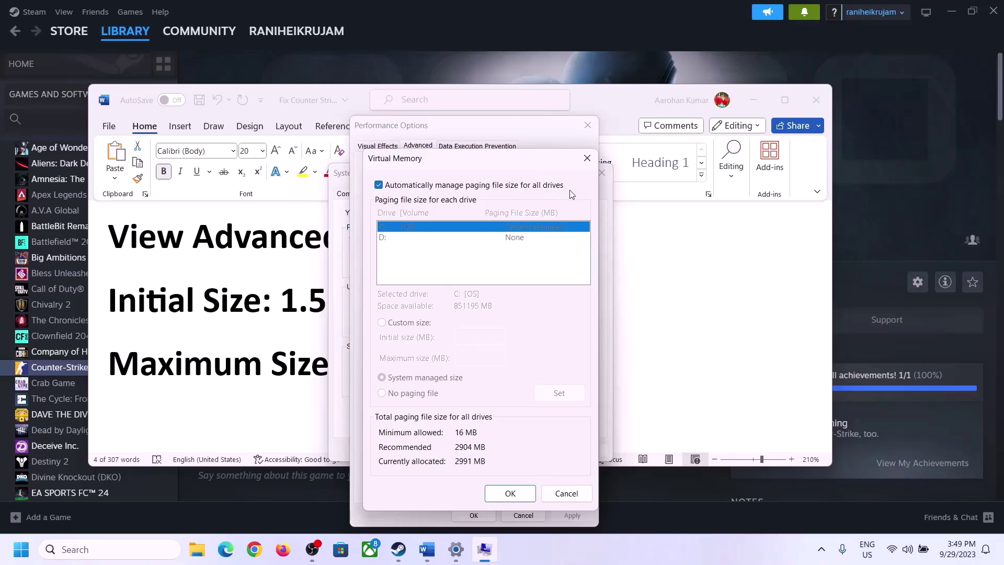
# - Turn off automatic paging file management for all drives and choose a custom size for the C: drive
pyautogui.click(379, 185)
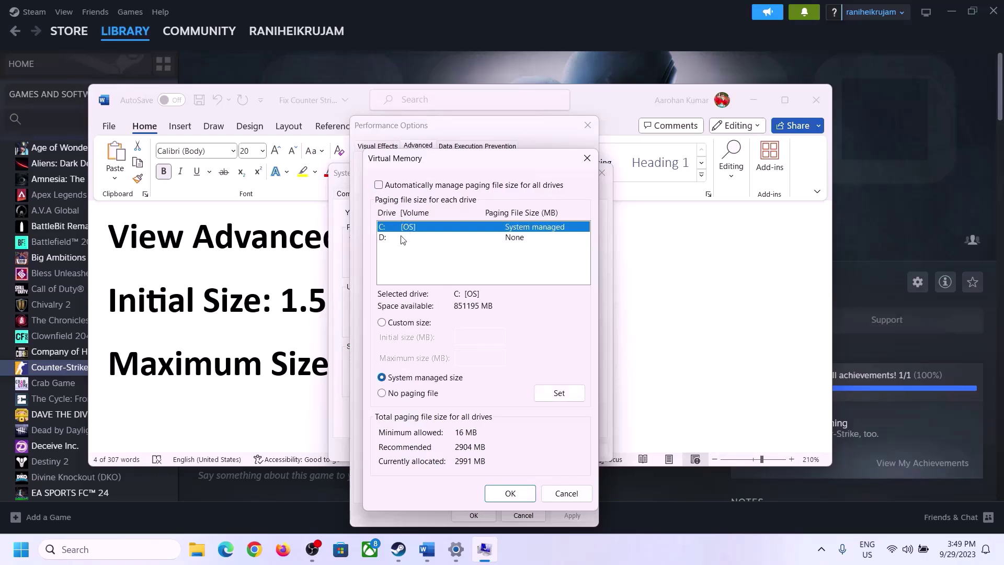
pyautogui.click(395, 227)
pyautogui.click(382, 323)
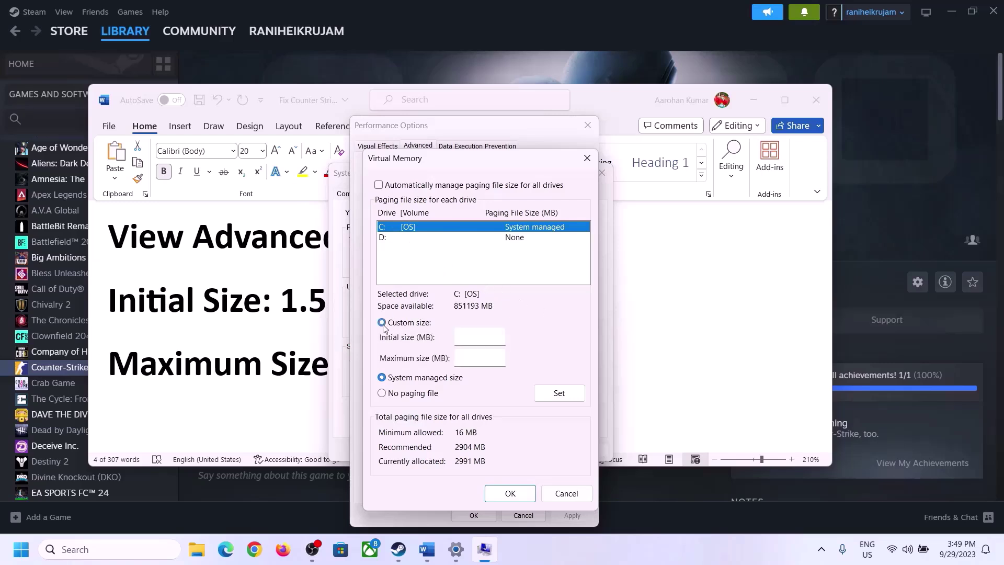
pyautogui.click(482, 337)
# - Highlight "1.5 x Total Ram" in the notes and look up the installed RAM on the system's About page
pyautogui.click(272, 312)
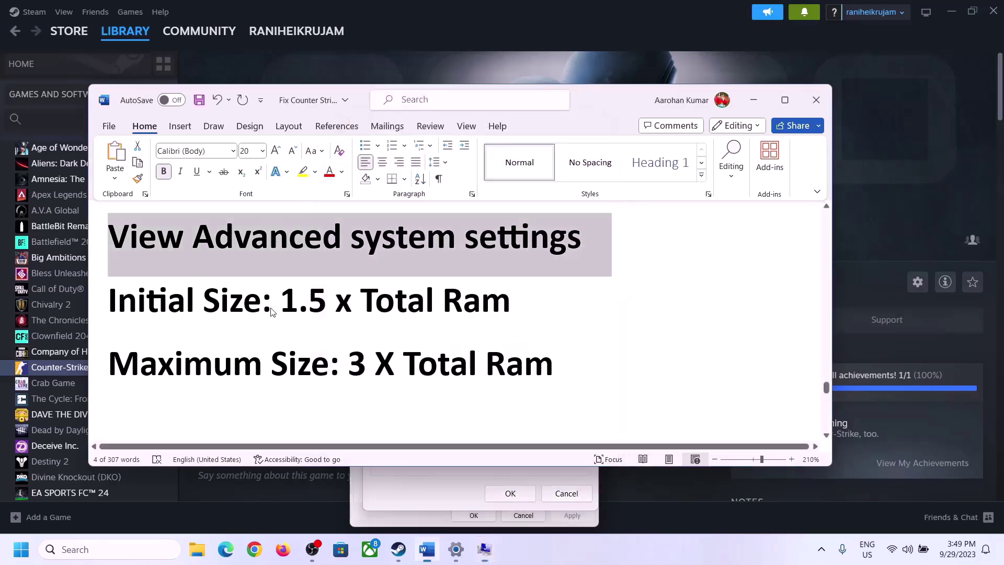
pyautogui.moveTo(287, 301); pyautogui.dragTo(466, 312)
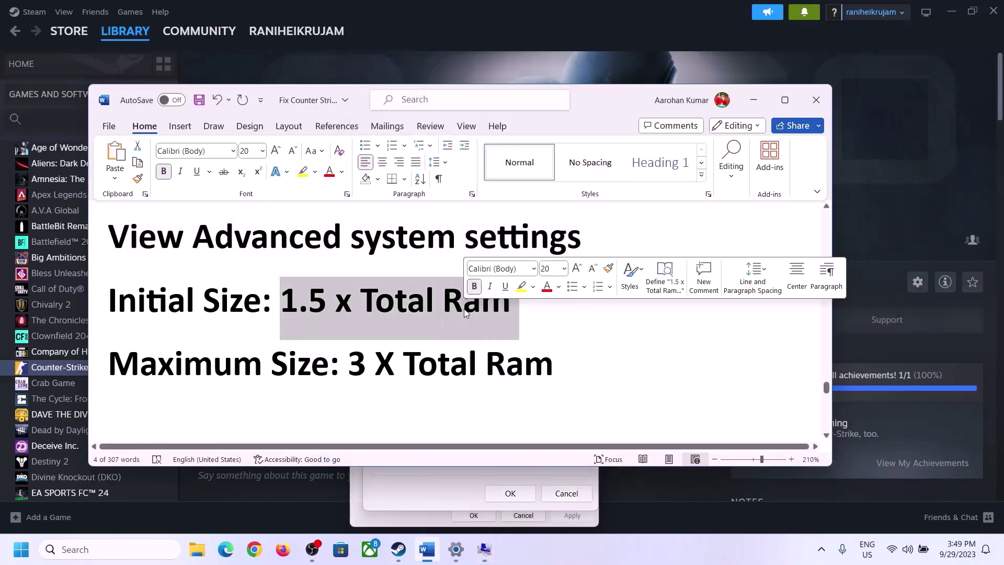
pyautogui.click(456, 553)
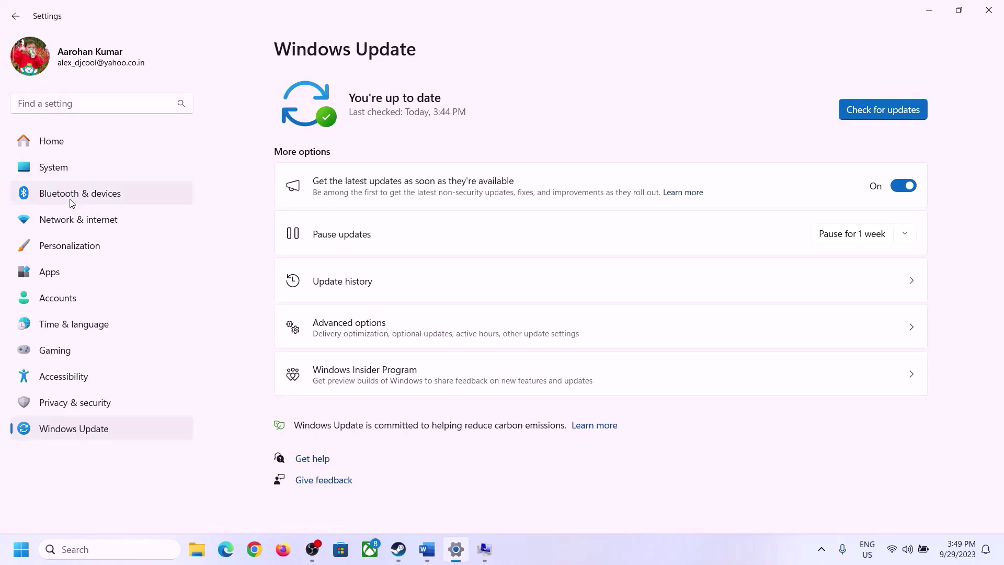
pyautogui.click(46, 175)
pyautogui.scroll(-8, 369, 375)
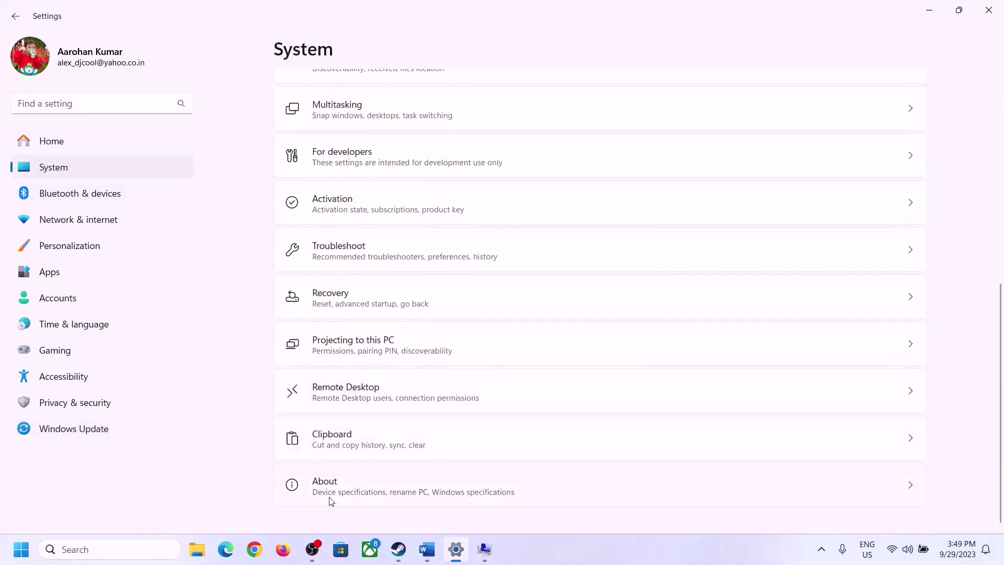
pyautogui.click(330, 497)
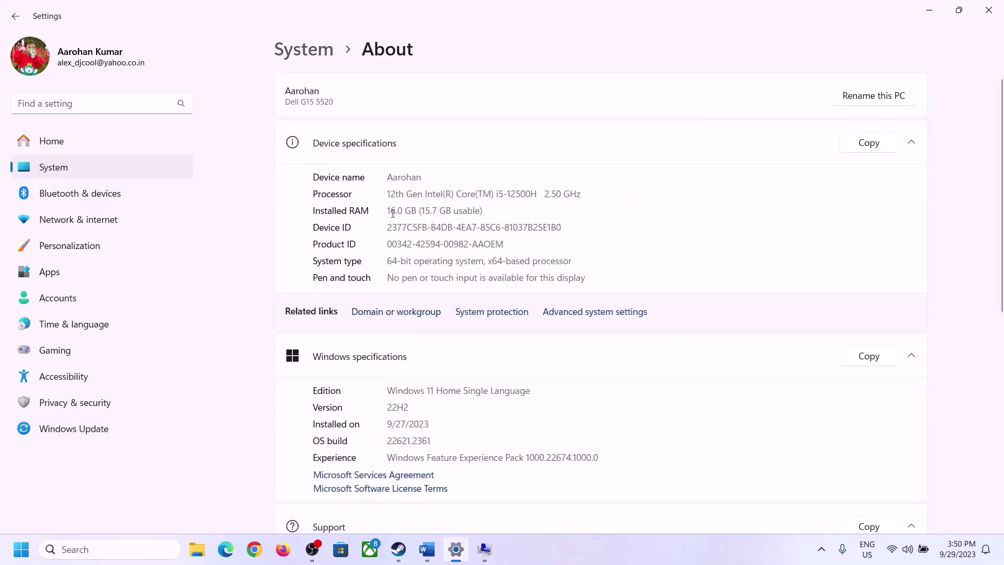
pyautogui.moveTo(398, 210); pyautogui.dragTo(384, 211)
pyautogui.click(394, 211)
pyautogui.moveTo(394, 209); pyautogui.dragTo(383, 209)
# - Run calc to open Calculator and place it beside the Virtual Memory dialog, with the sizing notes shown behind it
pyautogui.click(485, 549)
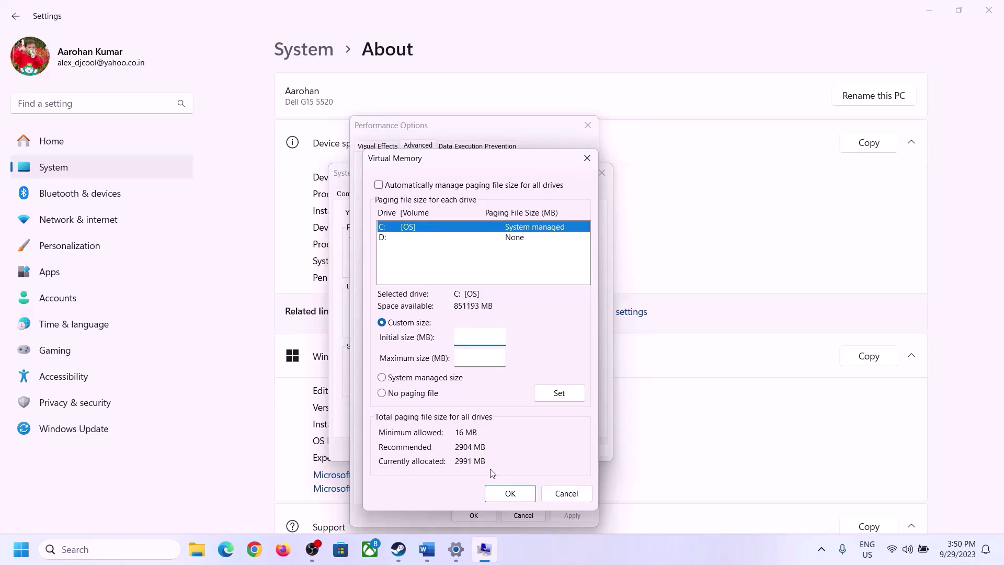
pyautogui.moveTo(455, 550)
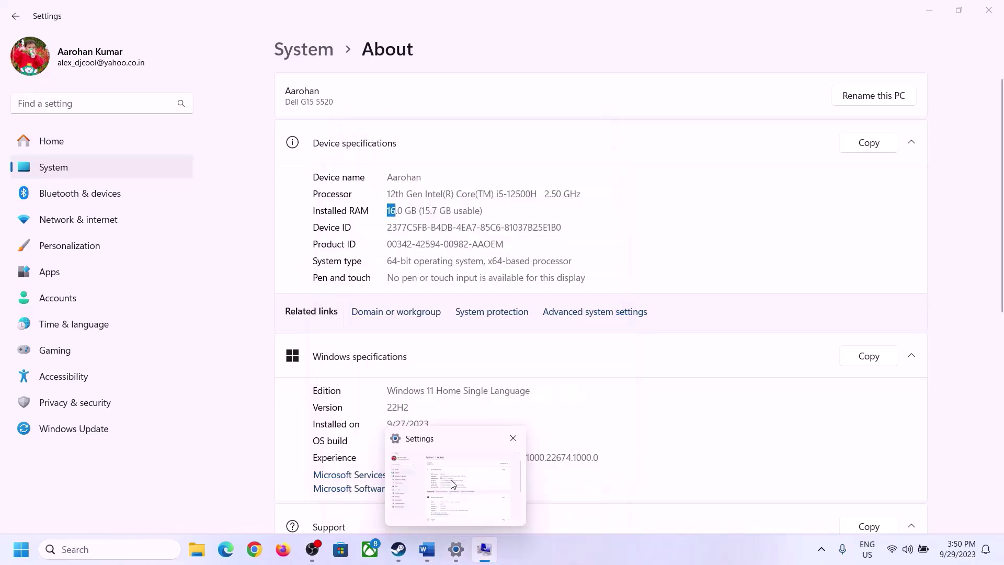
pyautogui.press('super+r')
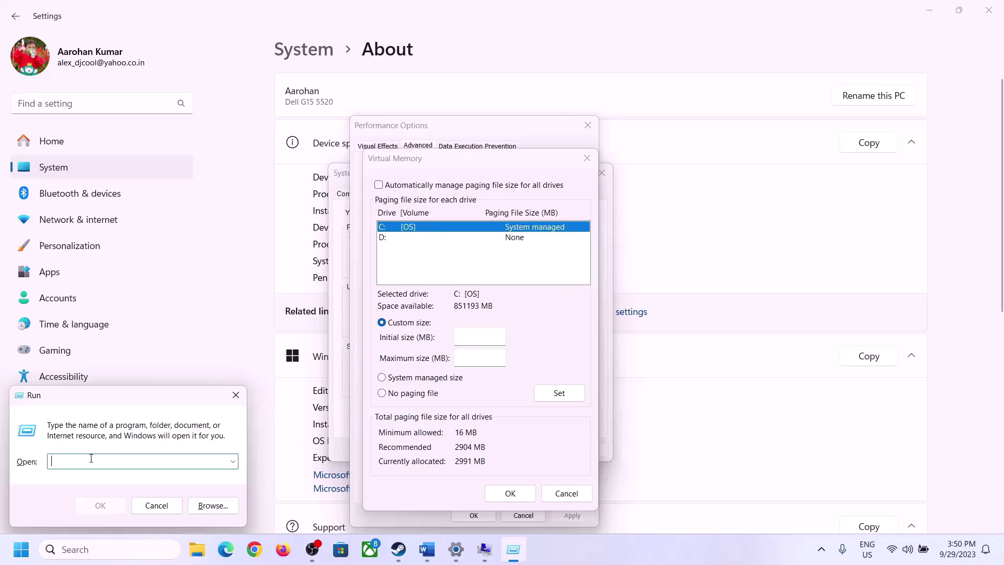
pyautogui.write('calc')
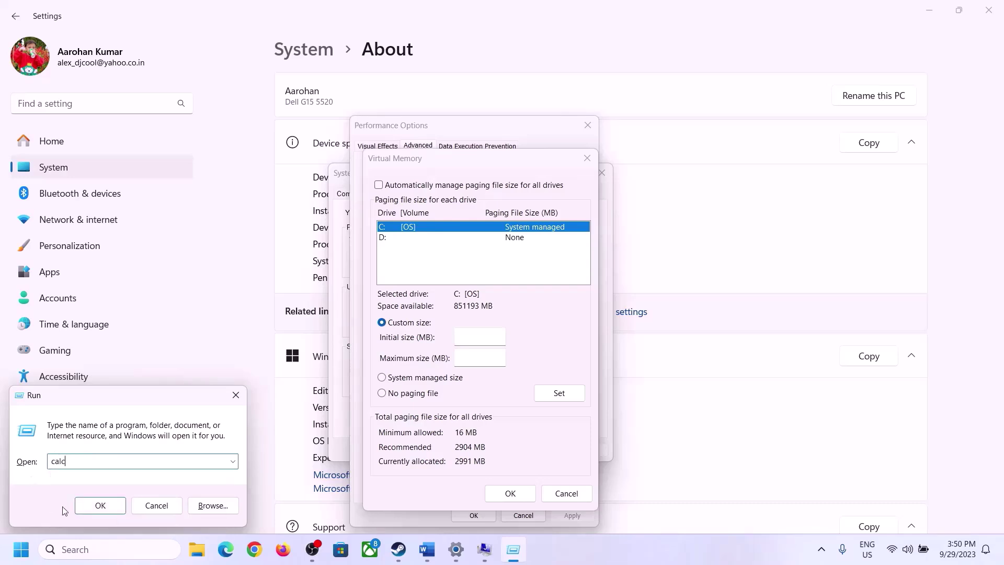
pyautogui.click(100, 505)
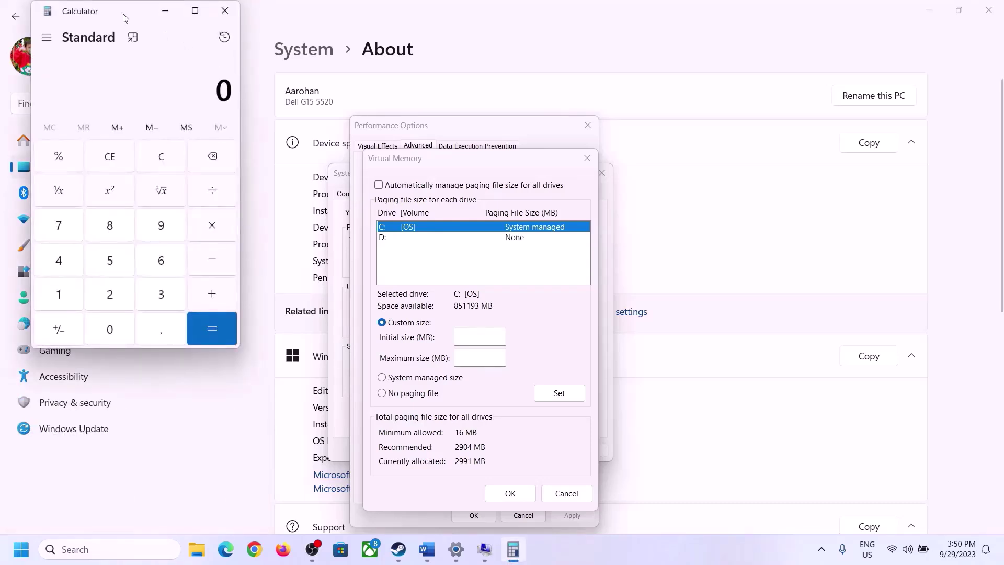
pyautogui.moveTo(130, 16); pyautogui.dragTo(732, 171)
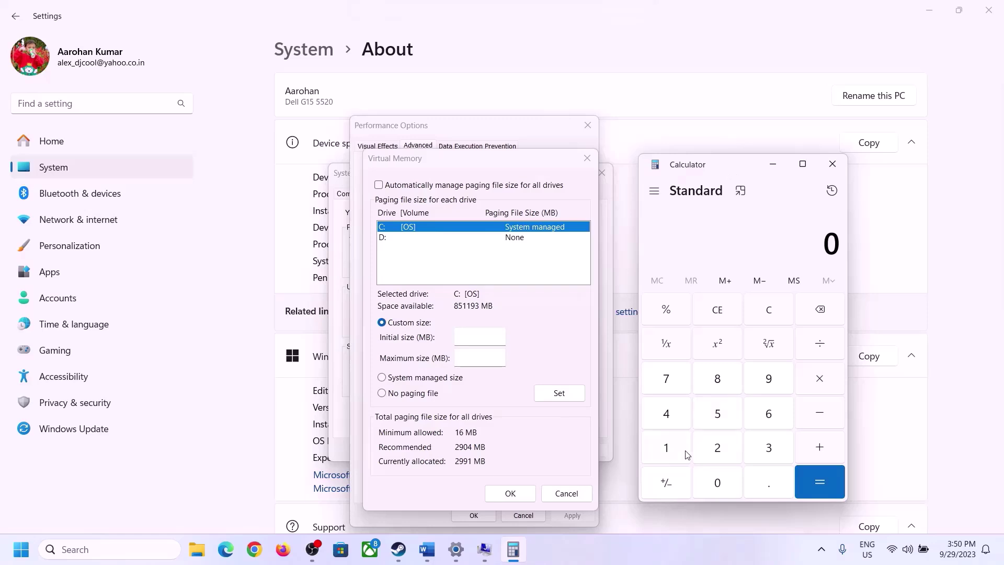
pyautogui.click(426, 555)
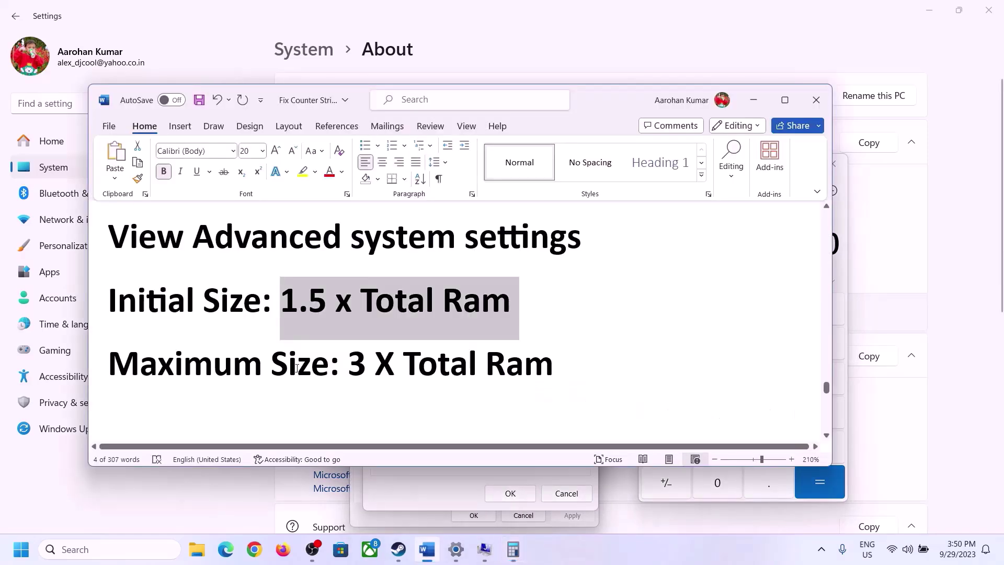
pyautogui.click(838, 295)
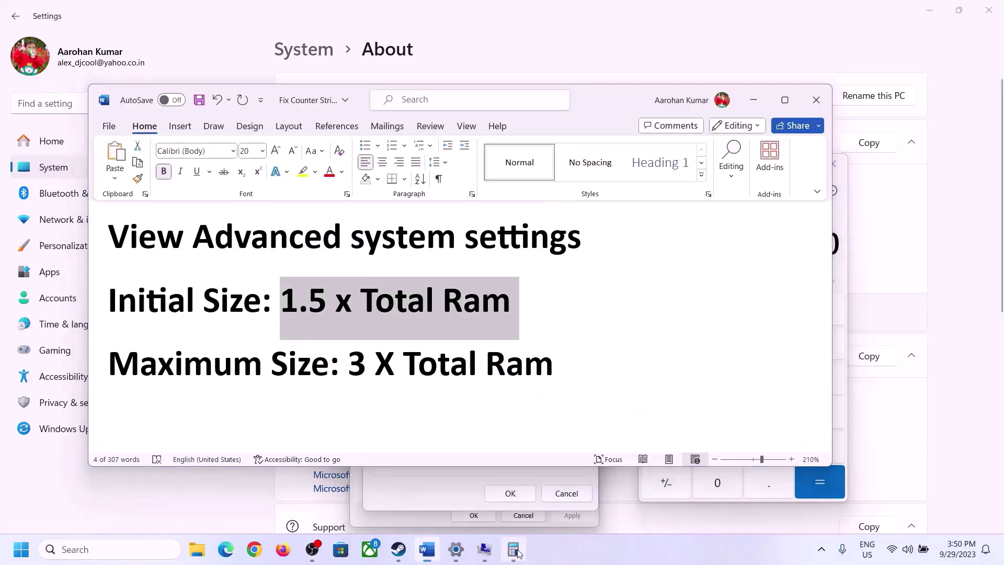
pyautogui.click(667, 450)
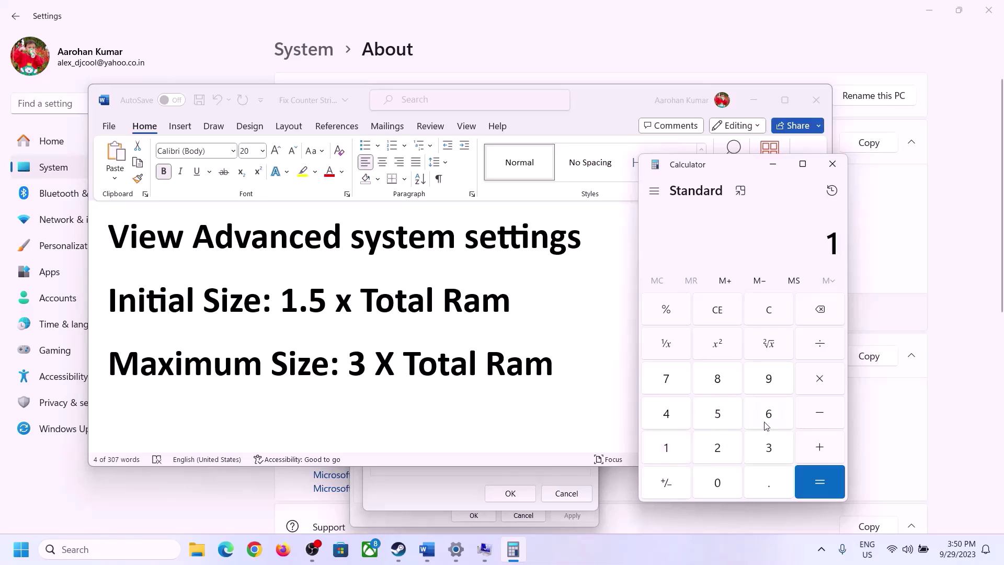
pyautogui.click(765, 421)
pyautogui.click(771, 318)
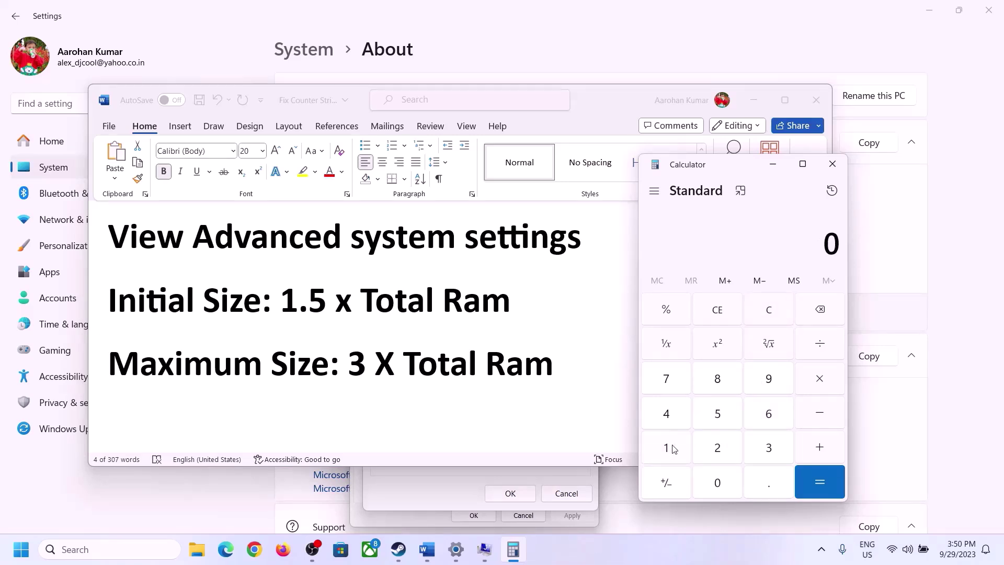
# - Convert the installed RAM to megabytes by calculating 16 × 1024
pyautogui.click(667, 449)
pyautogui.click(767, 416)
pyautogui.click(819, 380)
pyautogui.click(666, 451)
pyautogui.click(727, 489)
pyautogui.click(718, 451)
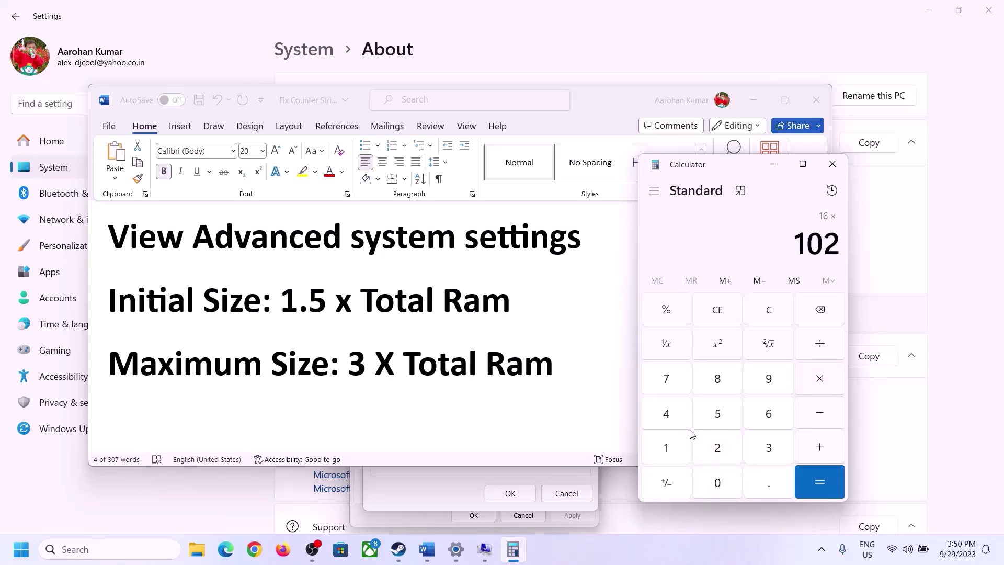
pyautogui.click(674, 421)
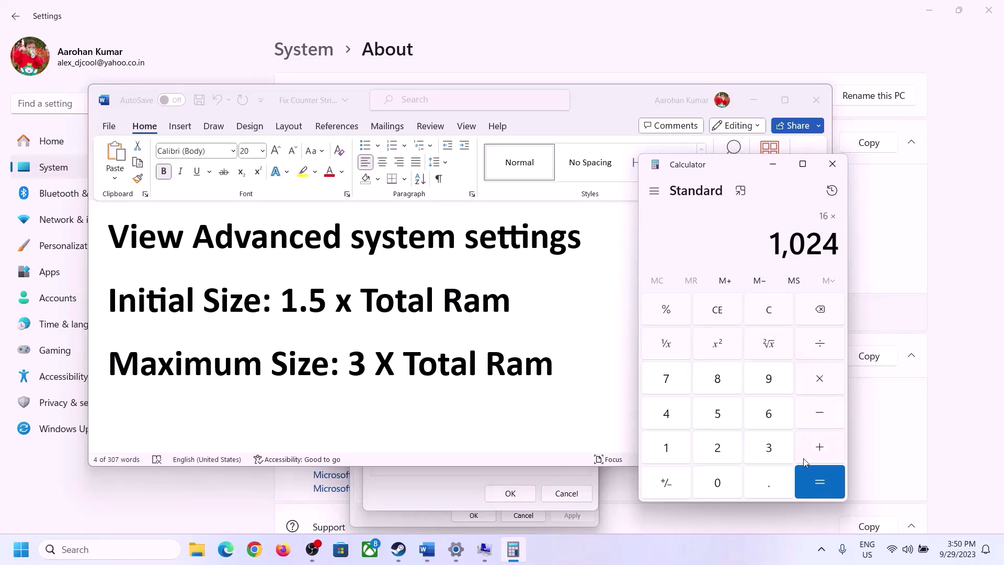
pyautogui.click(820, 476)
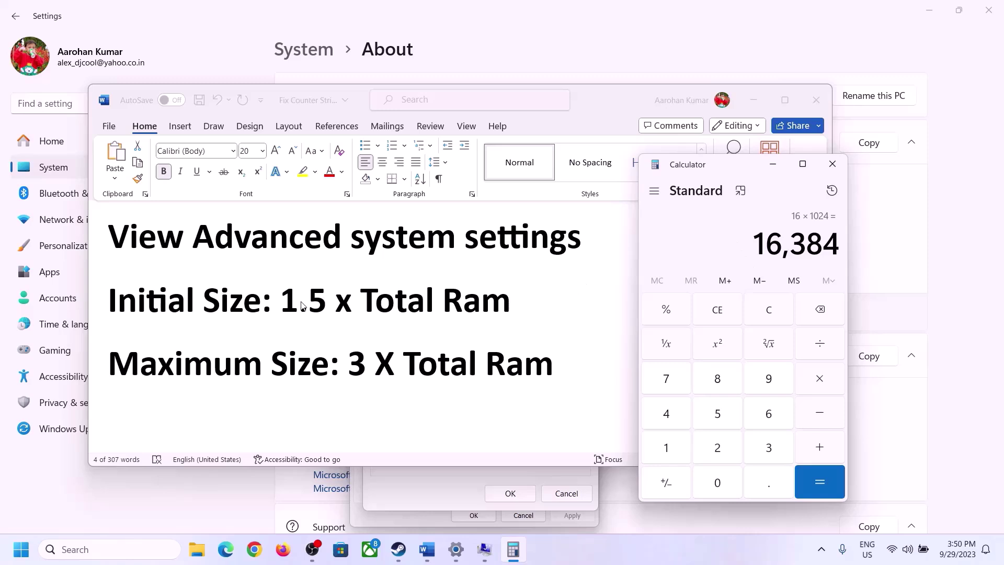
# - Multiply the RAM in megabytes by 1.5 to work out the initial paging file size
pyautogui.click(822, 384)
pyautogui.click(678, 448)
pyautogui.click(764, 491)
pyautogui.click(730, 425)
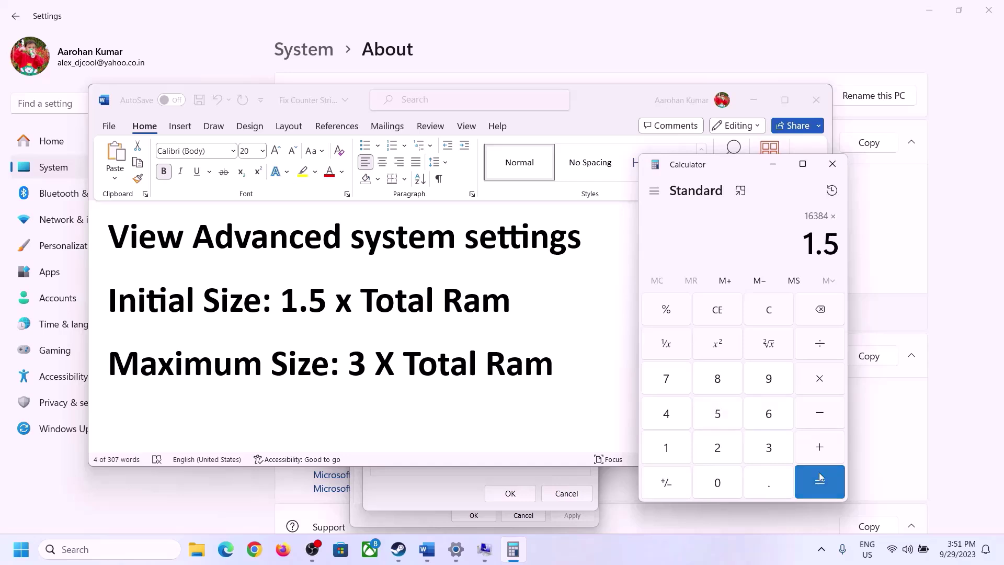
pyautogui.click(819, 480)
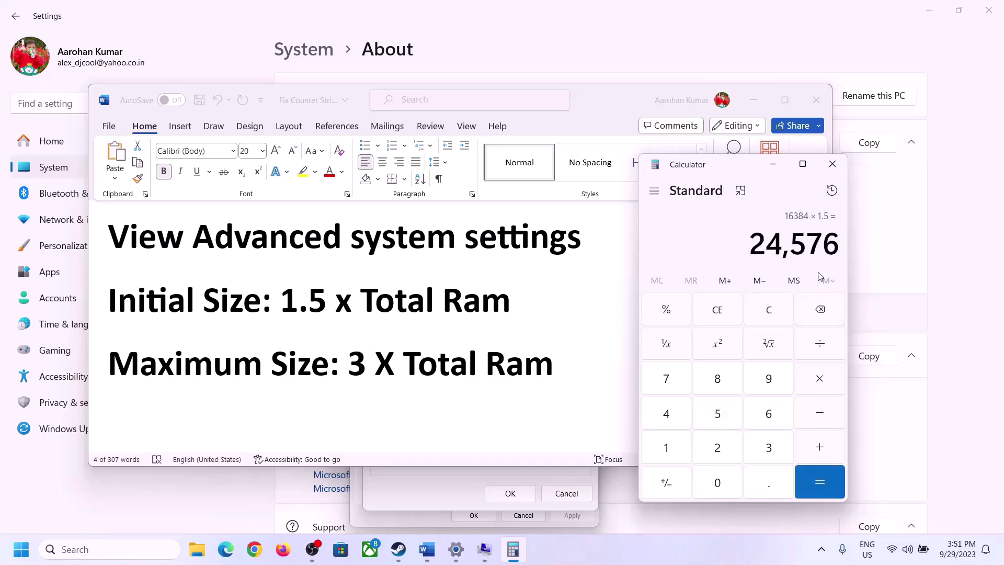
# - Return to the Virtual Memory dialog, set the C: drive's initial size to 24576 MB and go to its maximum size
pyautogui.click(442, 487)
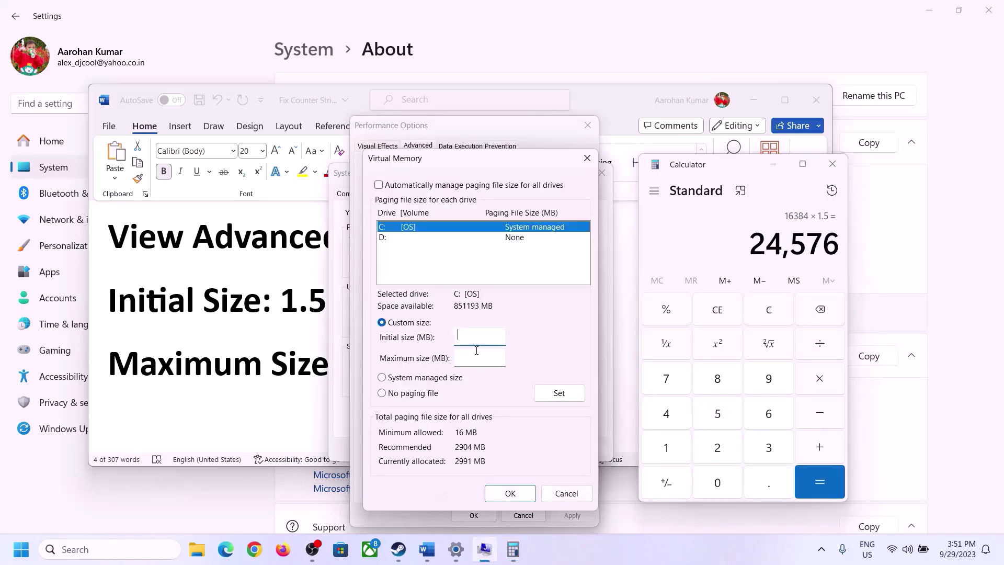
pyautogui.click(471, 335)
pyautogui.write('24576')
pyautogui.click(503, 357)
# - Check the paging file size rules in the Word notes, then return to Calculator and clear the previous calculation
pyautogui.hotkey('alt', 'Tab')
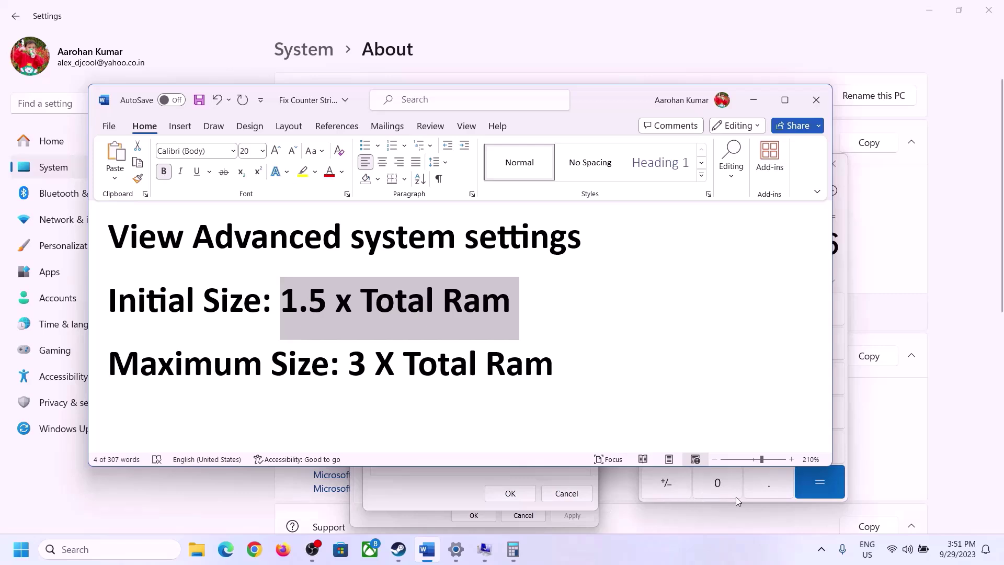
pyautogui.click(843, 271)
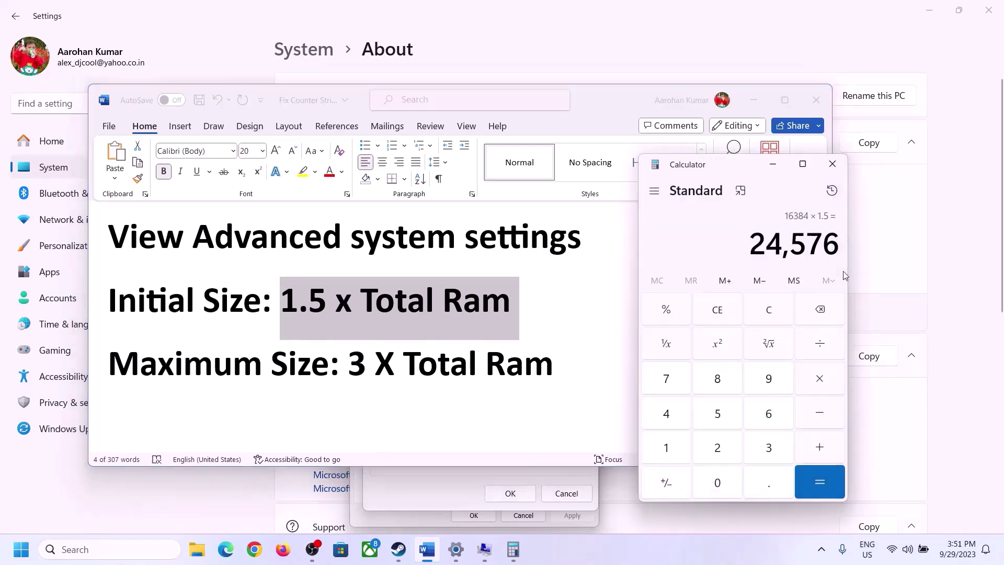
pyautogui.click(769, 309)
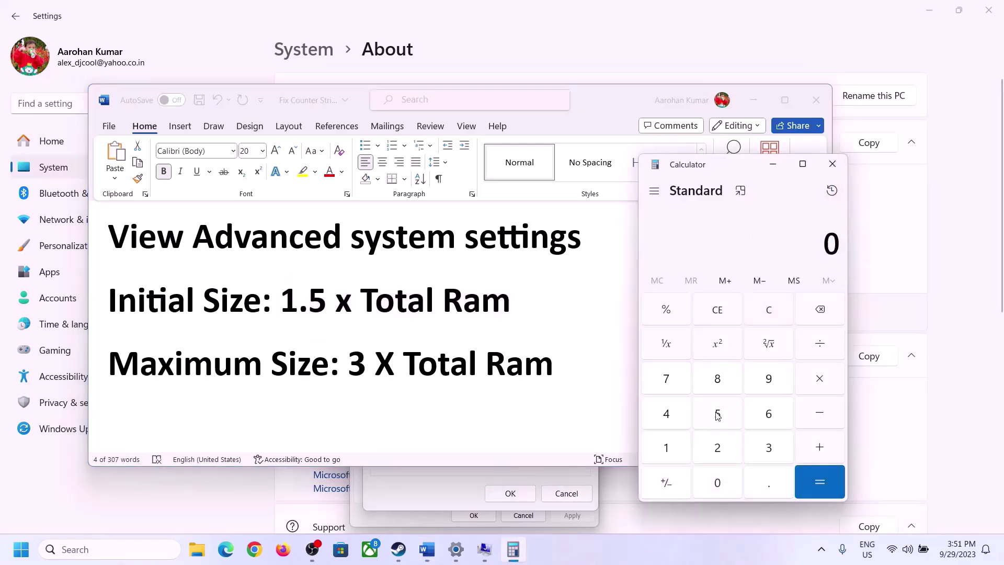
# - Check the installed RAM in Settings and convert it to megabytes in Calculator as 16 × 1024
pyautogui.click(456, 549)
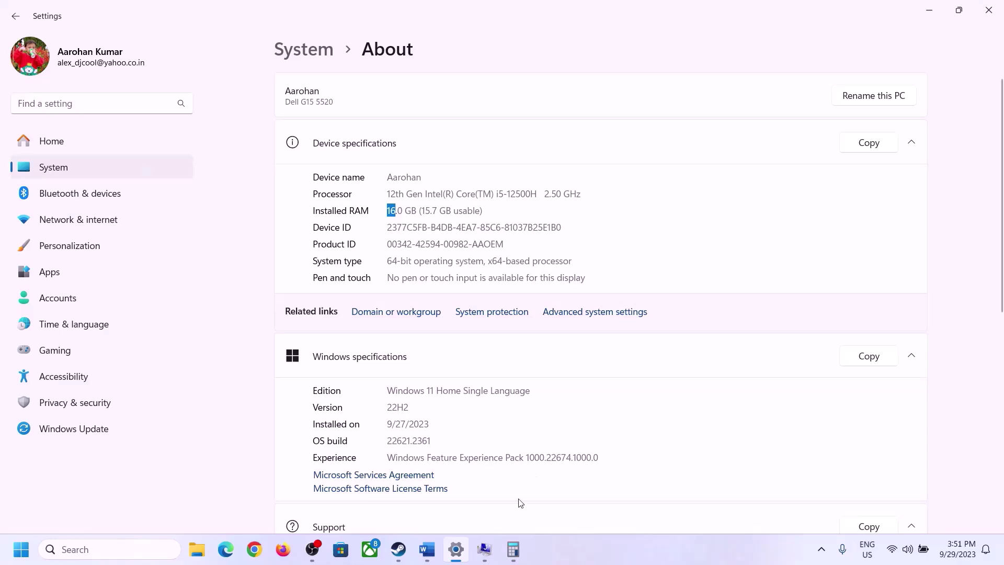
pyautogui.click(513, 549)
pyautogui.click(675, 444)
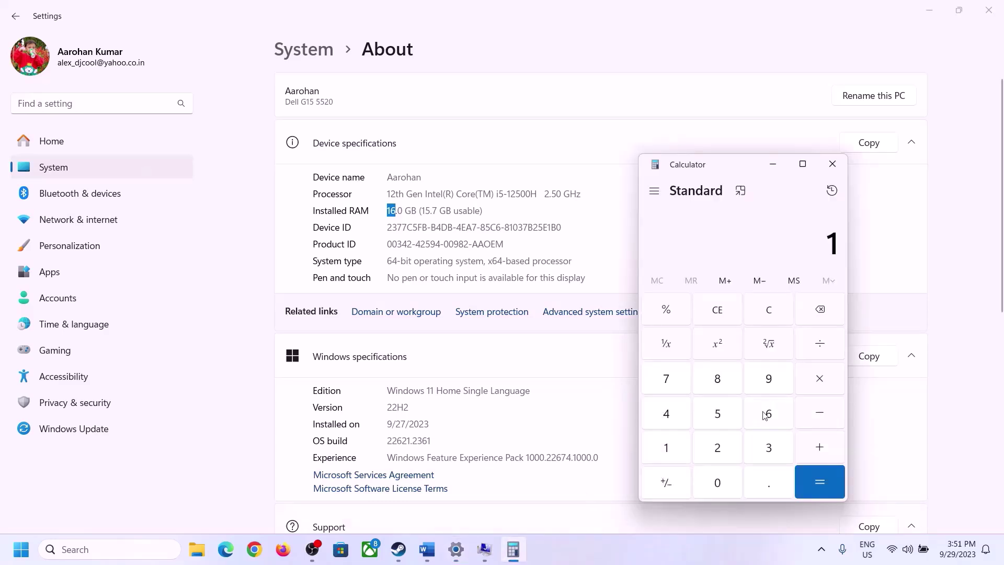
pyautogui.click(765, 414)
pyautogui.click(817, 381)
pyautogui.click(669, 445)
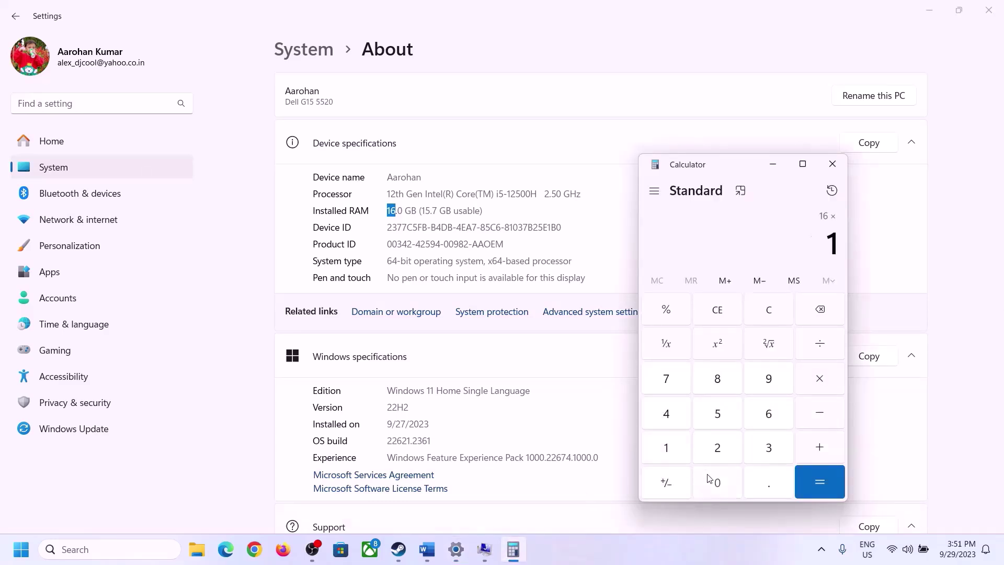
pyautogui.click(709, 477)
pyautogui.click(714, 444)
pyautogui.click(667, 417)
pyautogui.click(808, 487)
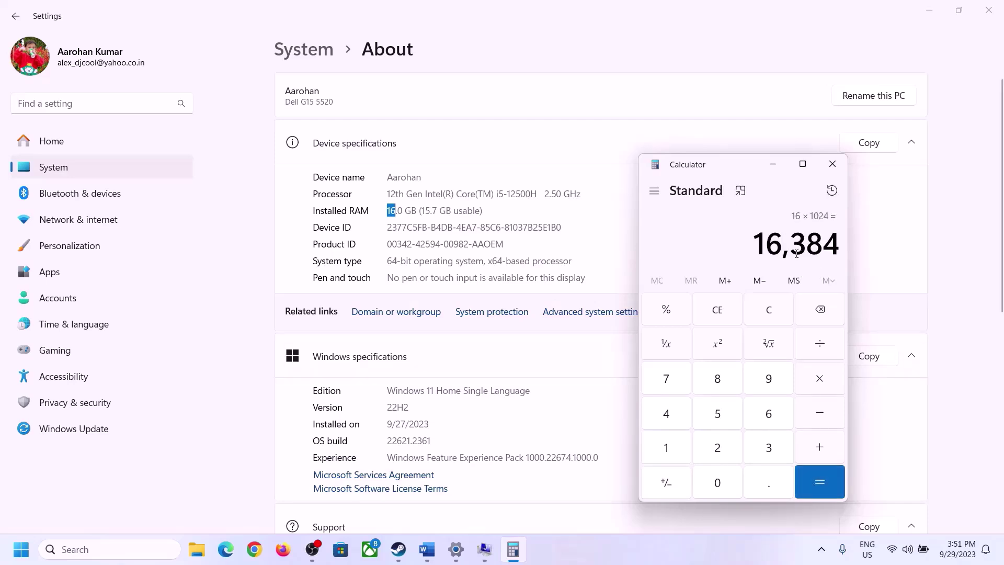
# - Check the maximum size rule in the Word notes and multiply the RAM in megabytes by 3 in Calculator
pyautogui.click(427, 549)
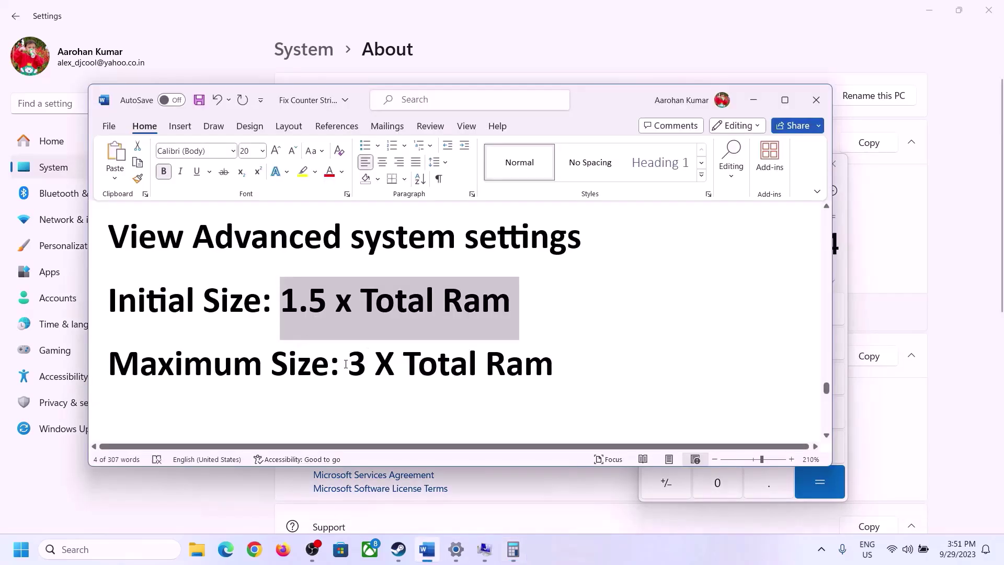
pyautogui.click(513, 549)
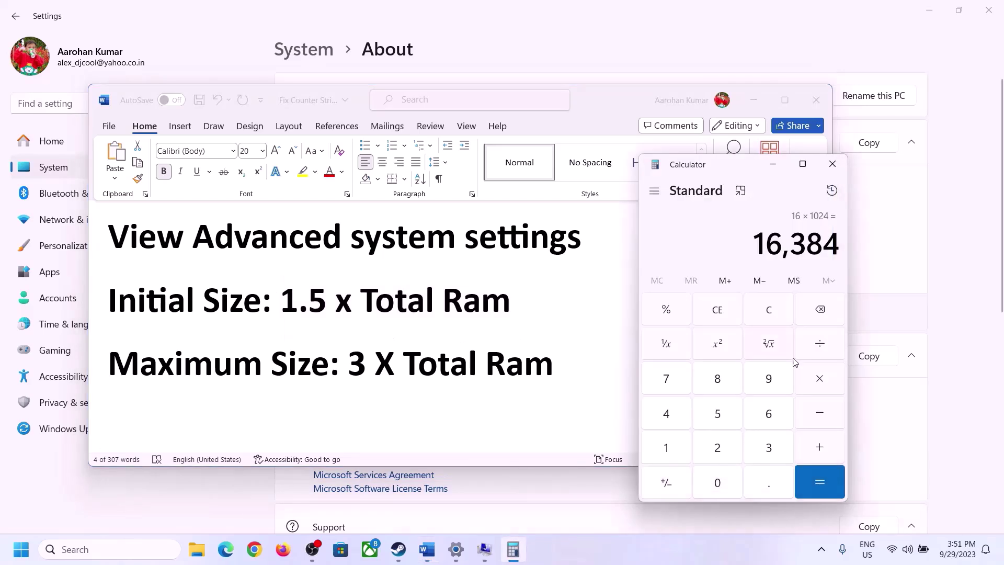
pyautogui.click(820, 382)
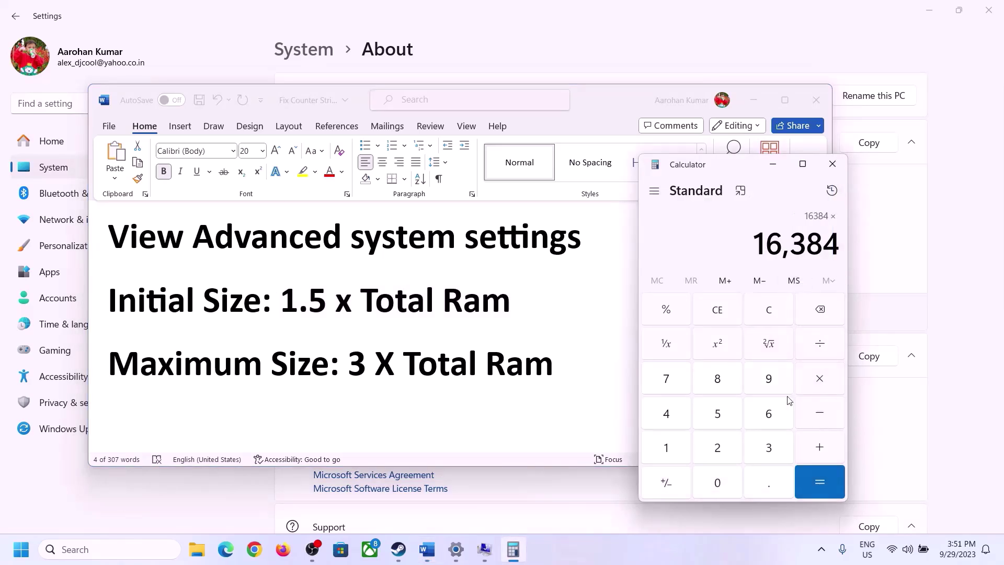
pyautogui.click(755, 450)
pyautogui.click(827, 480)
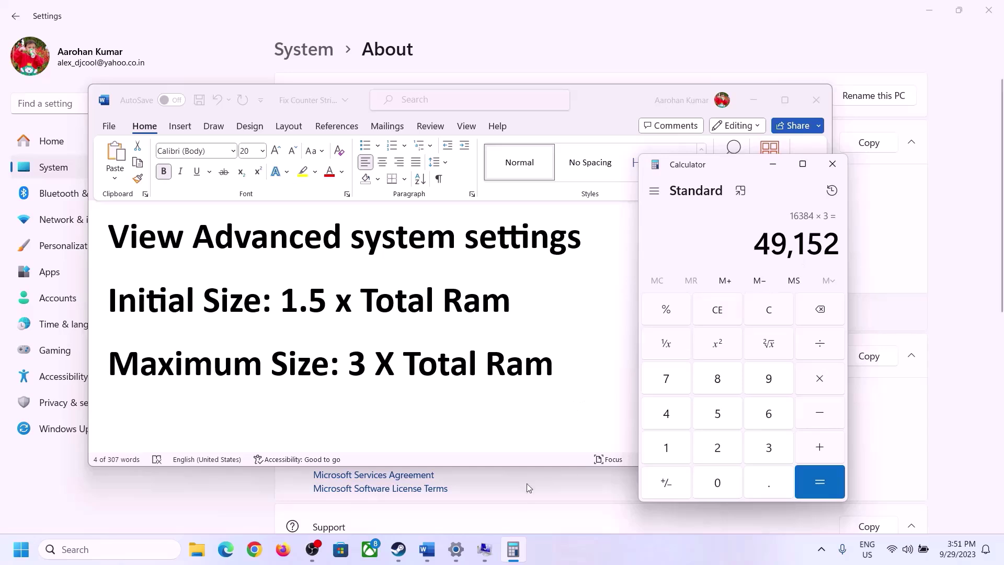
# - Return to the Virtual Memory dialog, set the C: drive's maximum size to 49152 MB, assign the custom size and confirm the dialog
pyautogui.click(485, 550)
pyautogui.click(475, 362)
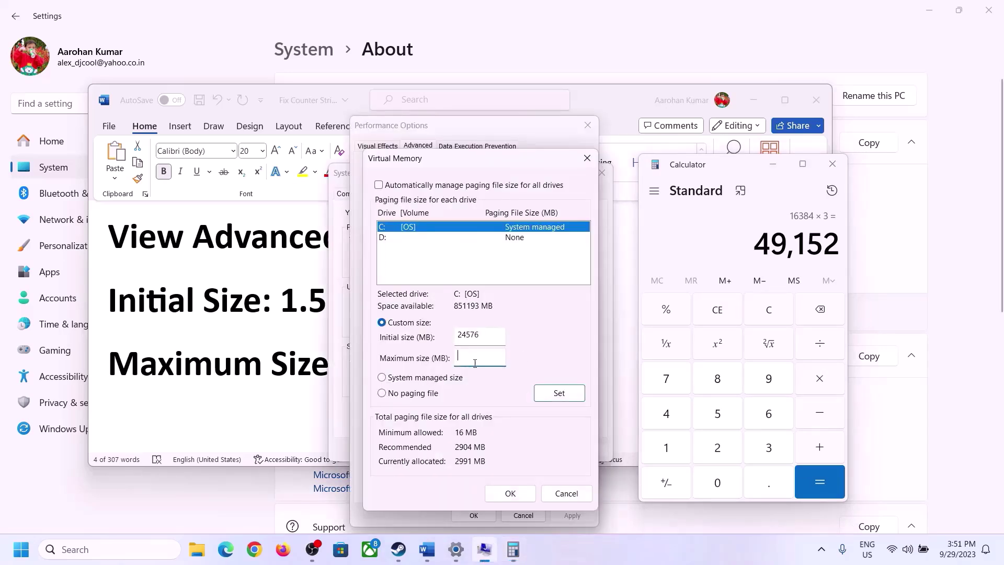
pyautogui.write('49152')
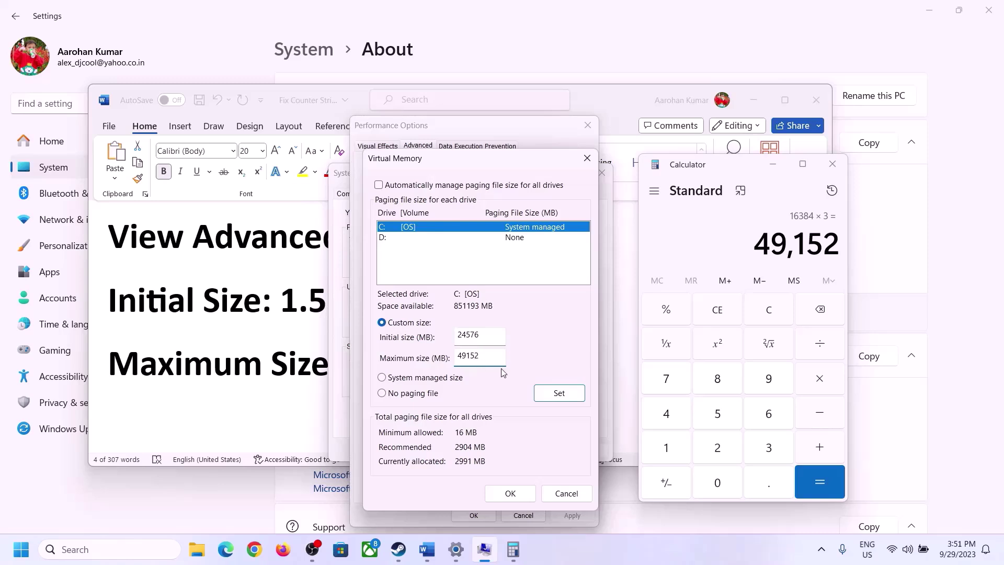
pyautogui.click(559, 396)
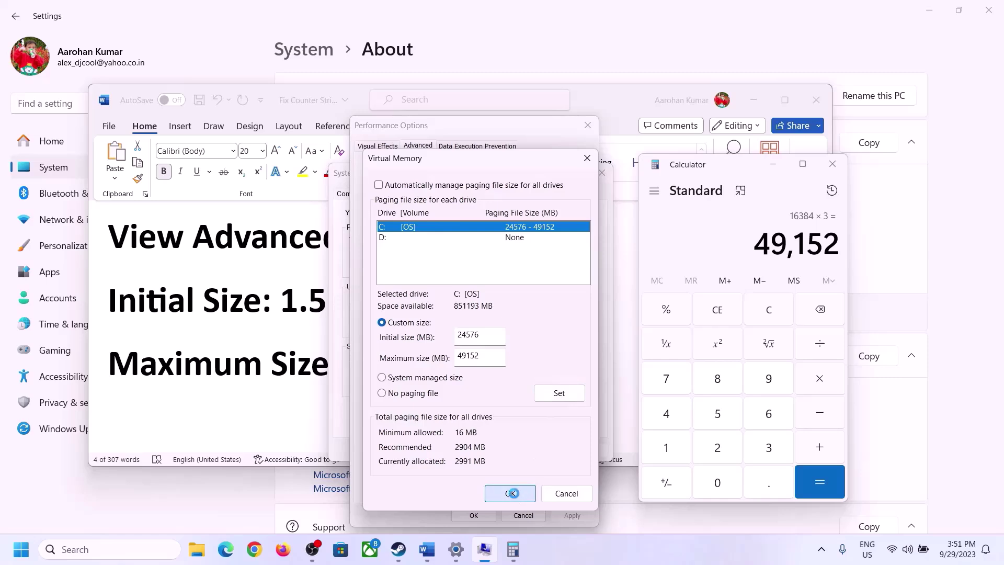
pyautogui.click(513, 495)
pyautogui.click(621, 323)
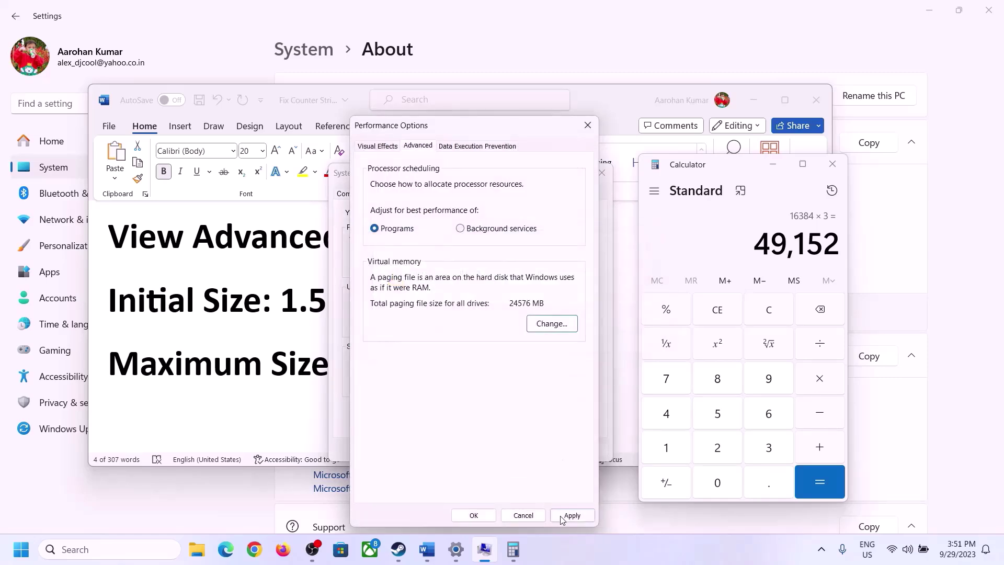
# - Confirm Performance Options and System Properties, and dismiss the restart prompt without restarting
pyautogui.click(474, 515)
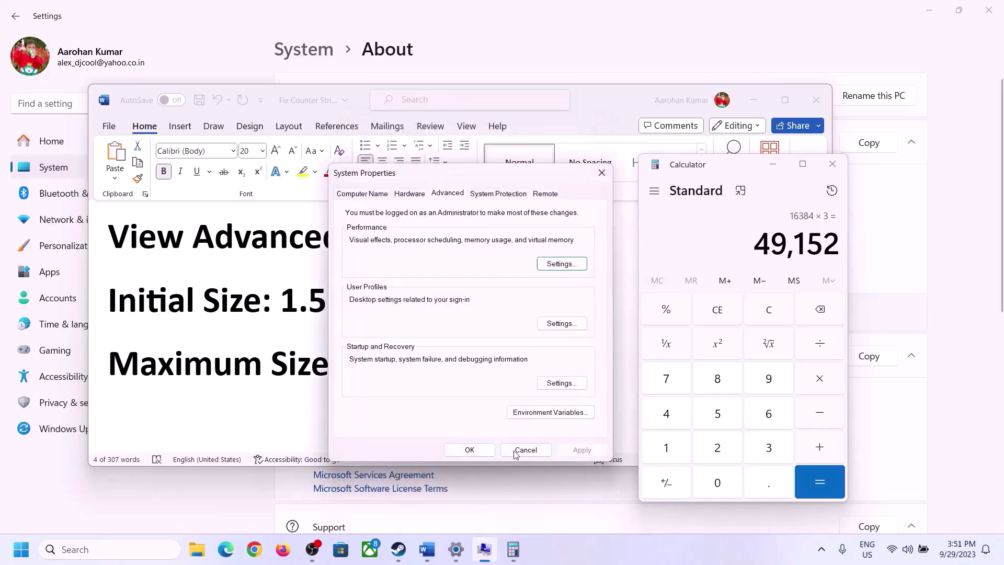
pyautogui.click(477, 448)
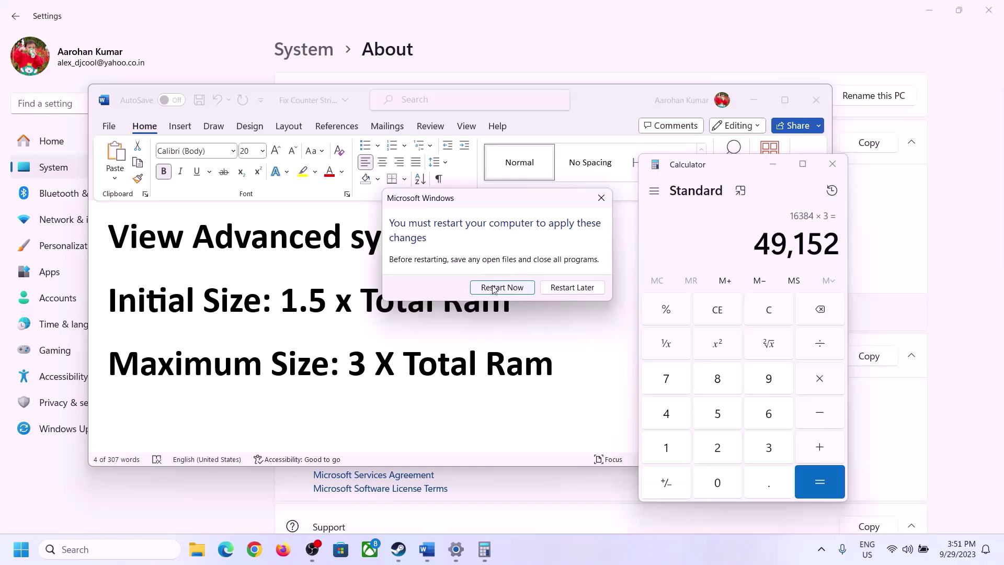
pyautogui.click(601, 197)
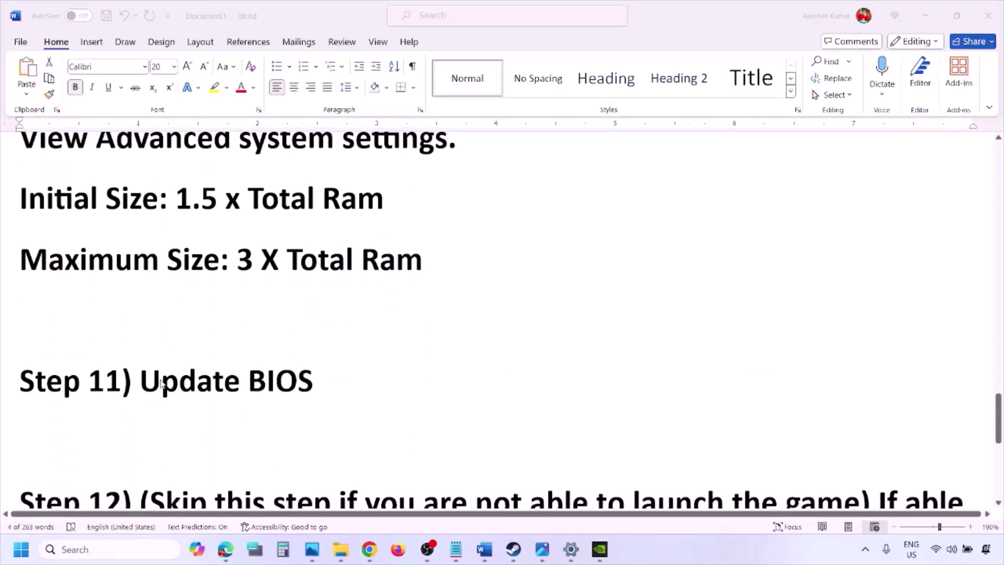
# - Highlight "Update BIOS" in Step 11 of the Word notes, clear the selection and check the laptop's battery status
pyautogui.click(162, 383)
pyautogui.moveTo(140, 382); pyautogui.dragTo(339, 380)
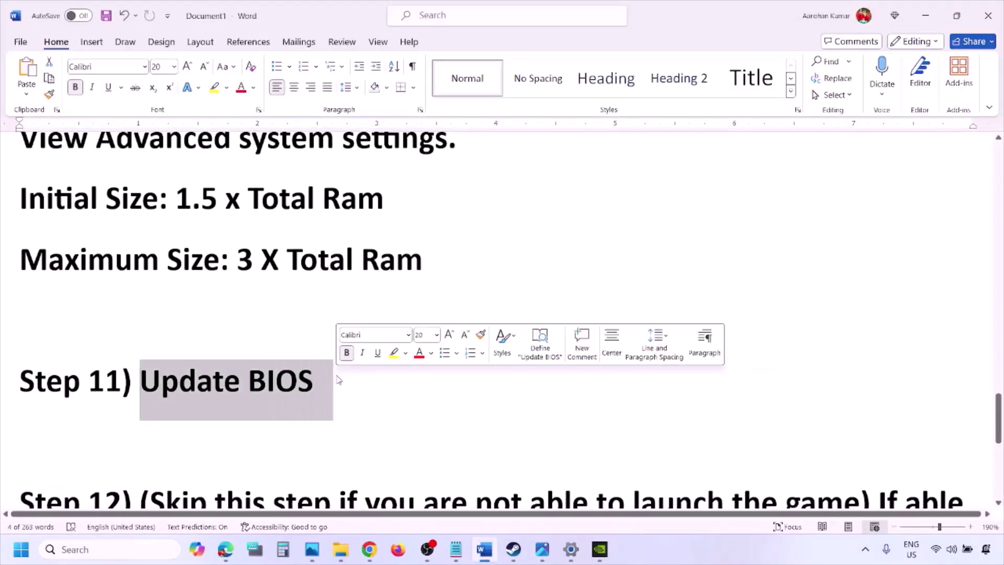
pyautogui.click(339, 381)
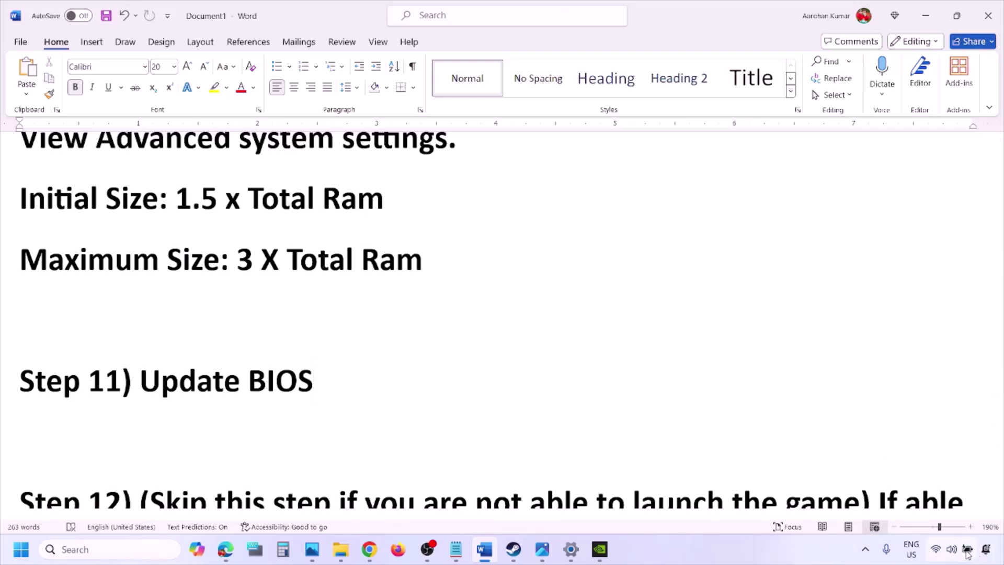
pyautogui.moveTo(968, 550)
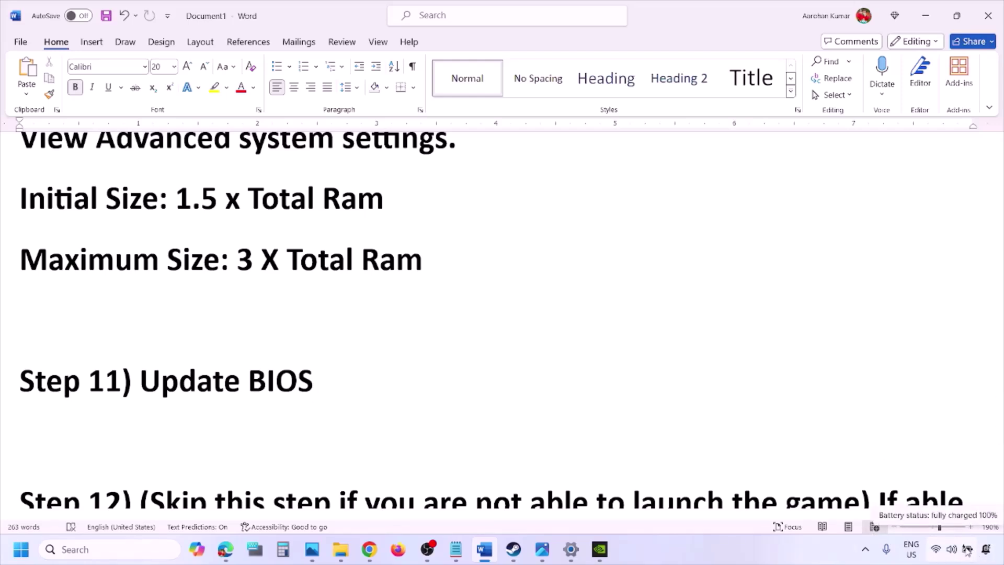